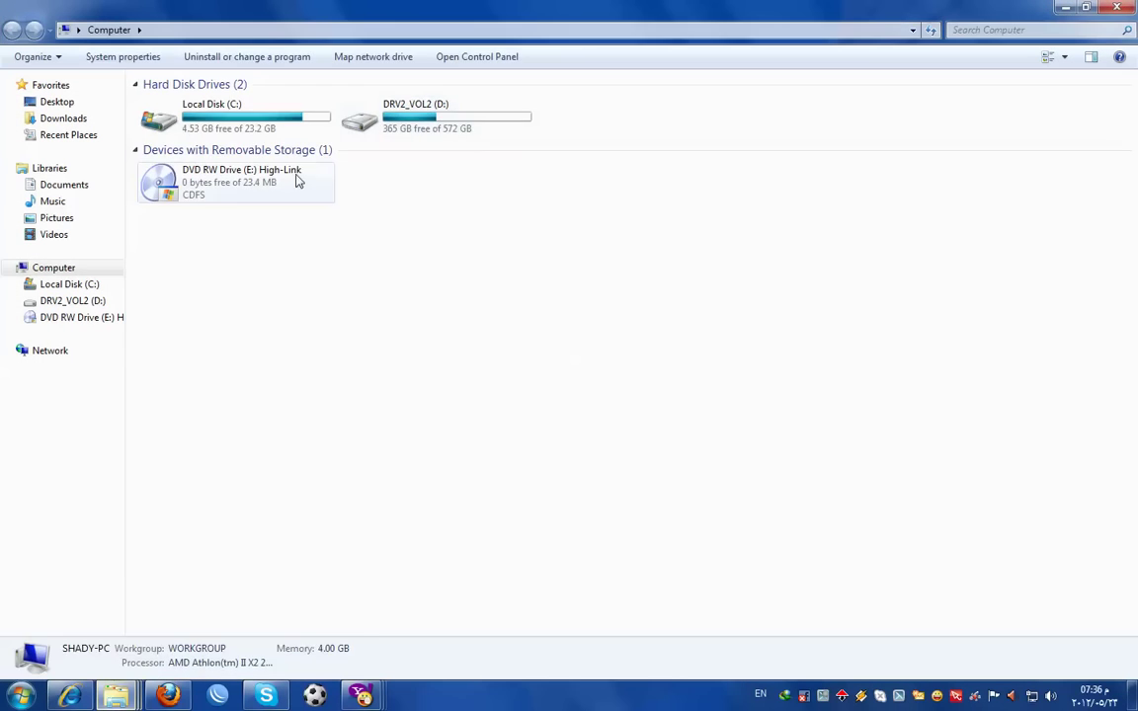
- Launch the appserv-win32-2.5.10 installer from the AppServ folder on drive D:
double_click(395, 113)
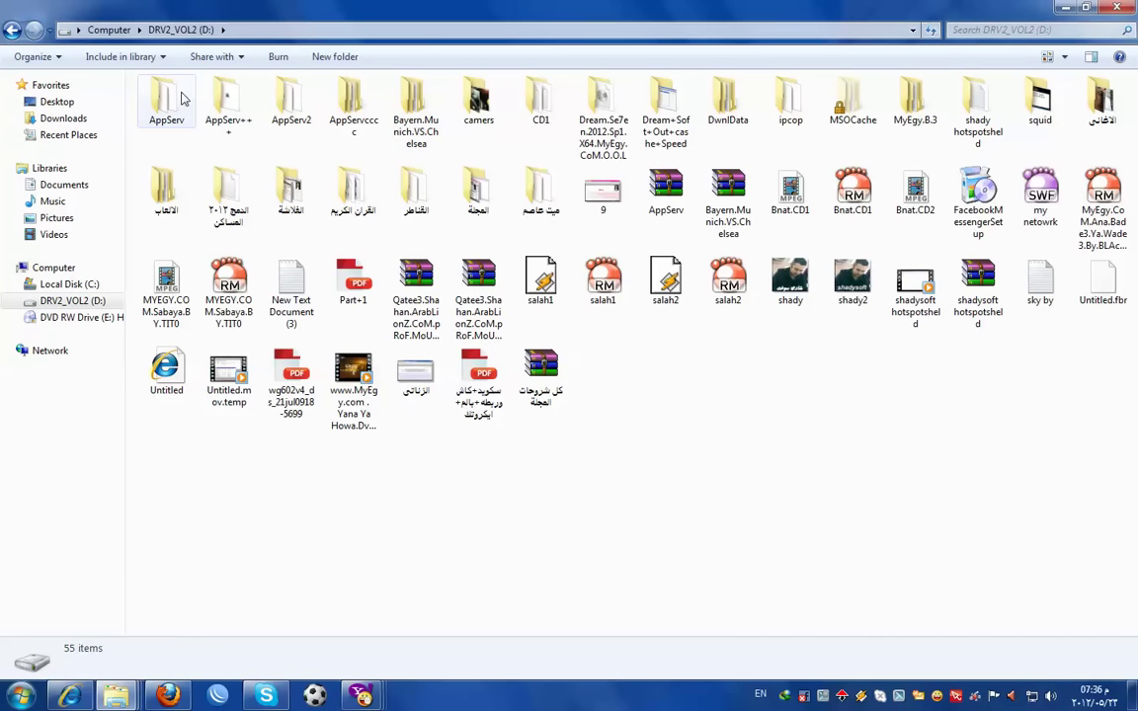
double_click(167, 99)
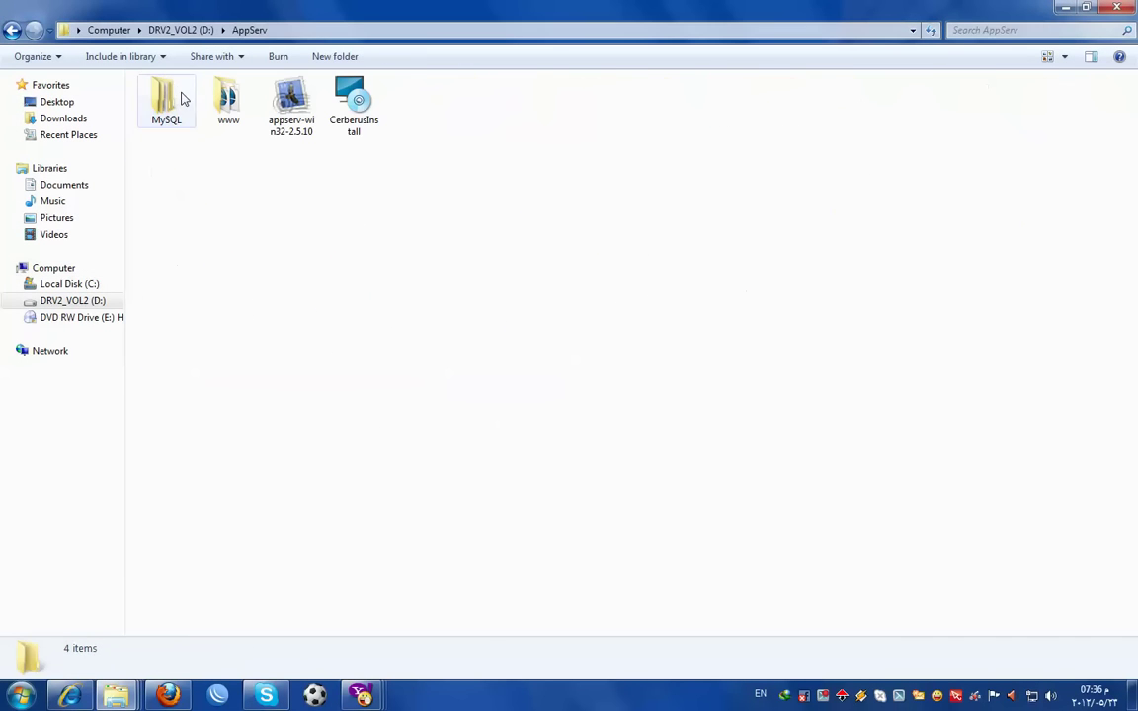
click(10, 32)
double_click(163, 117)
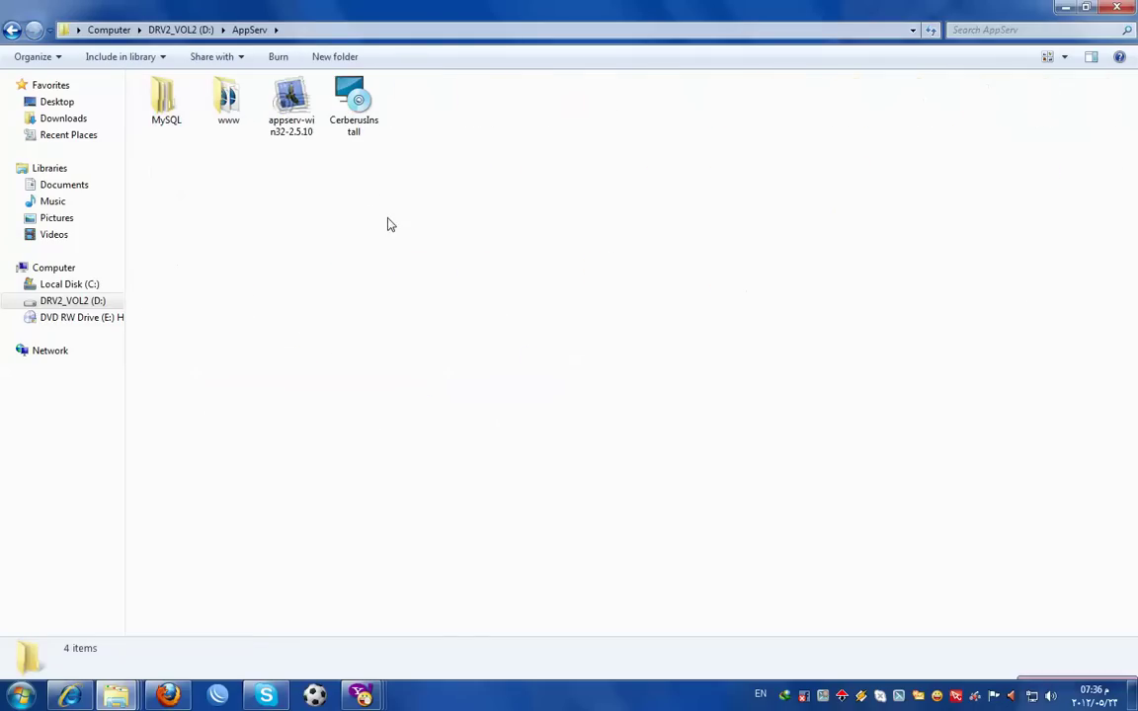
double_click(297, 114)
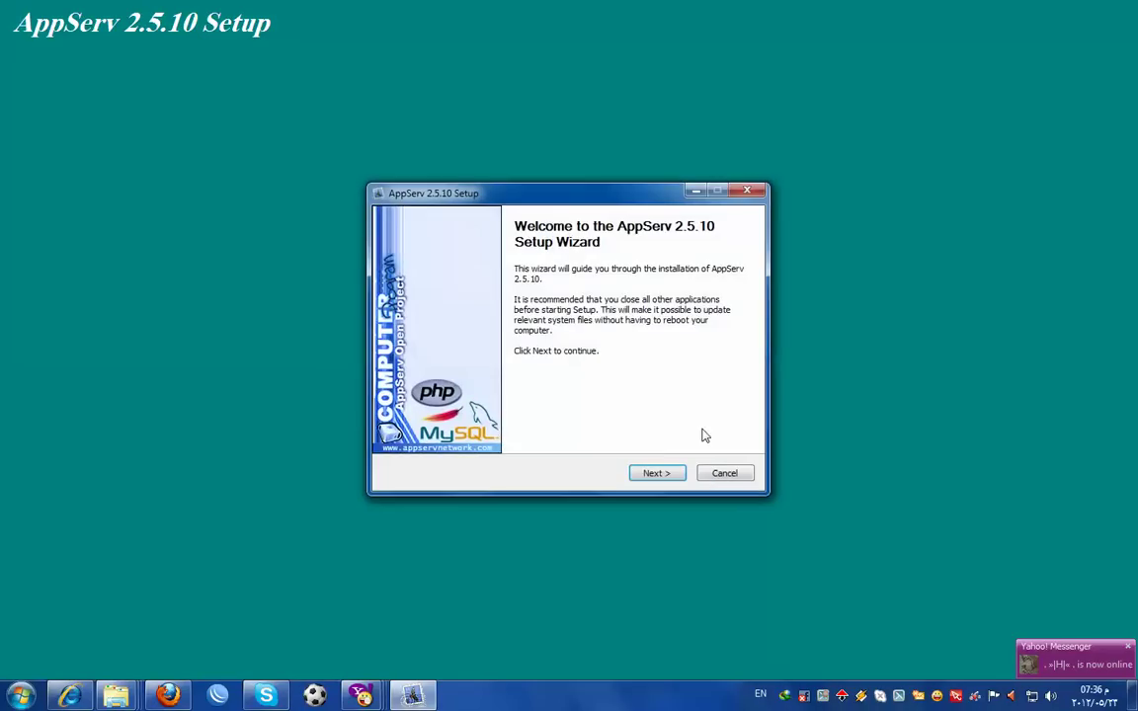
- Accept the licence agreement and set the AppServ install location to drive D:
click(659, 473)
click(651, 473)
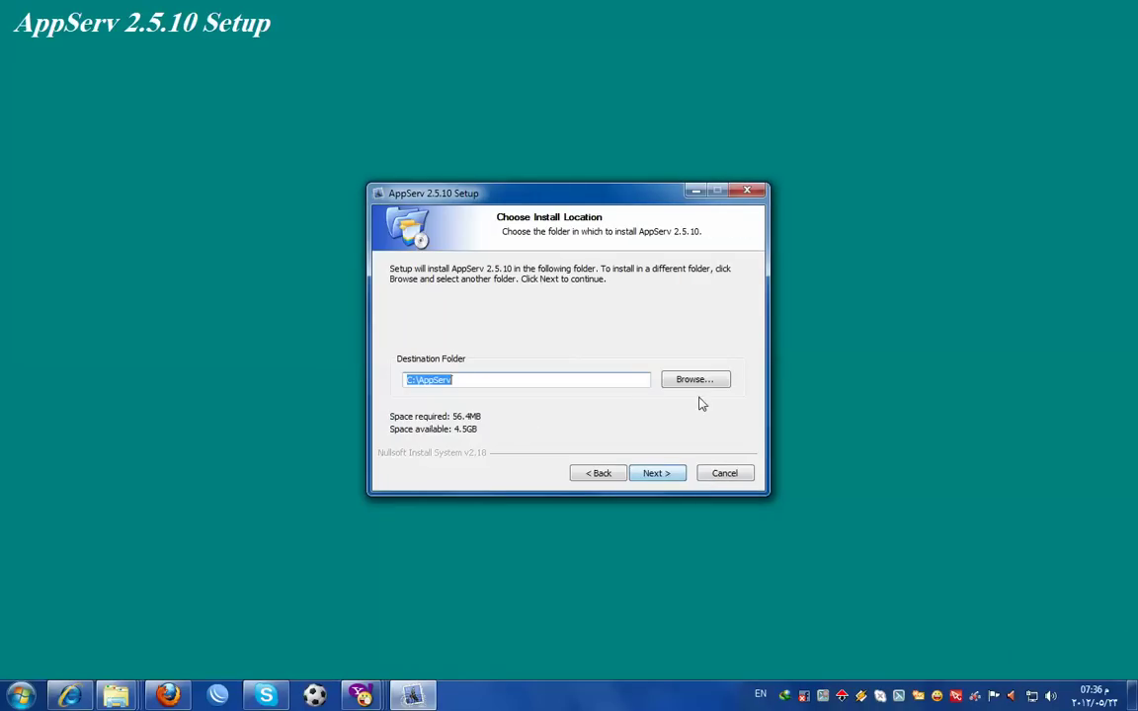
click(692, 379)
click(520, 340)
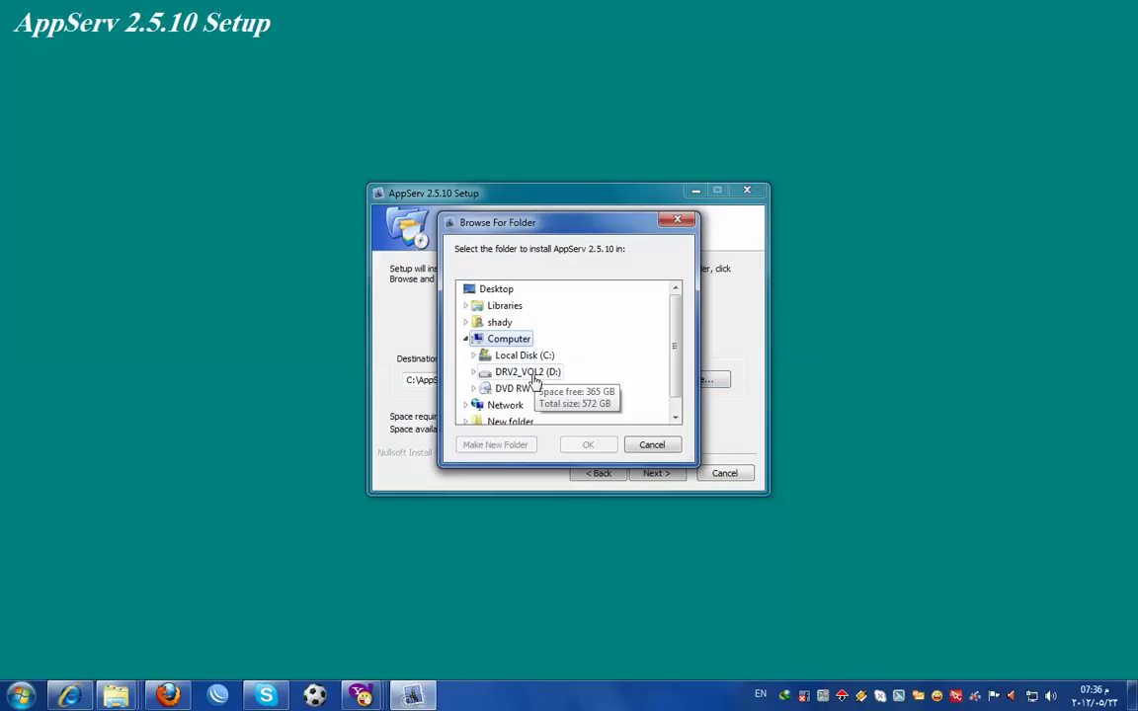
click(533, 372)
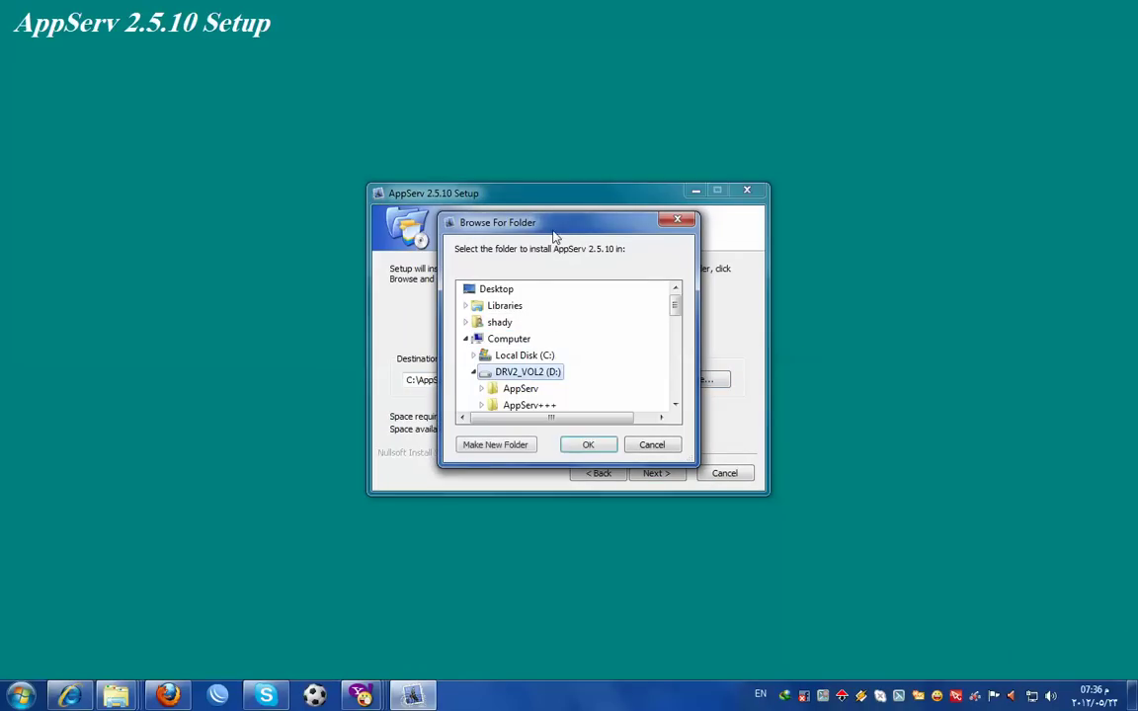
click(602, 448)
- Fill in the Apache server details and MySQL root password, then start installing
click(657, 473)
click(656, 473)
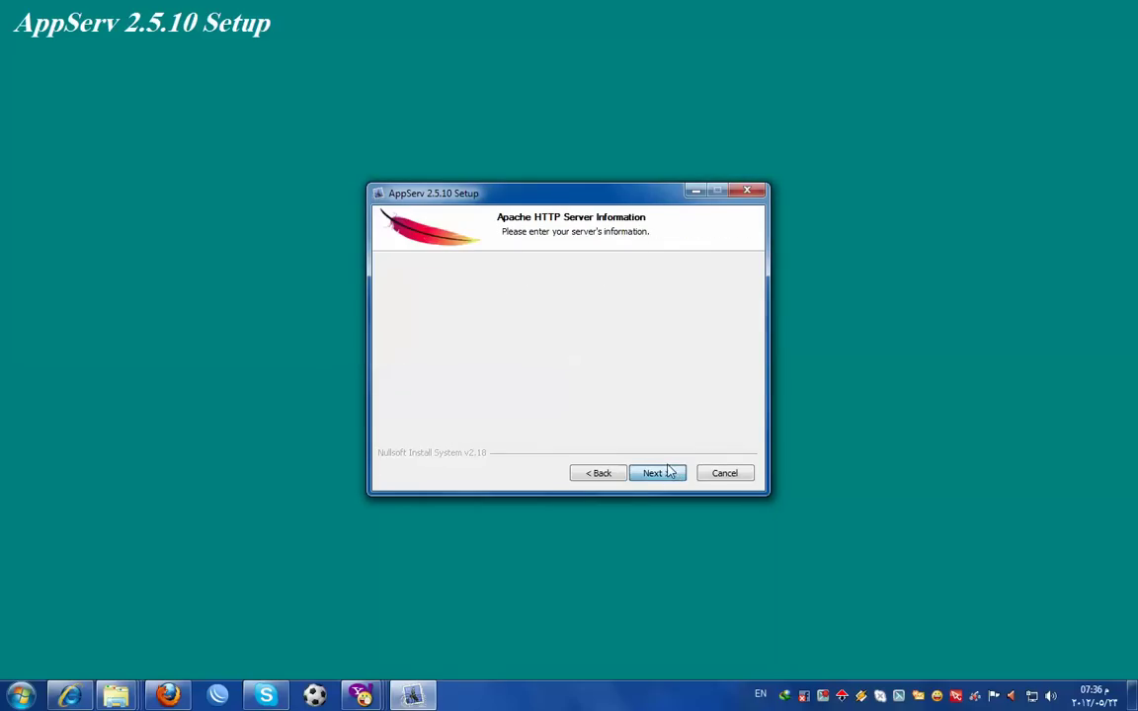
click(449, 321)
text(s)
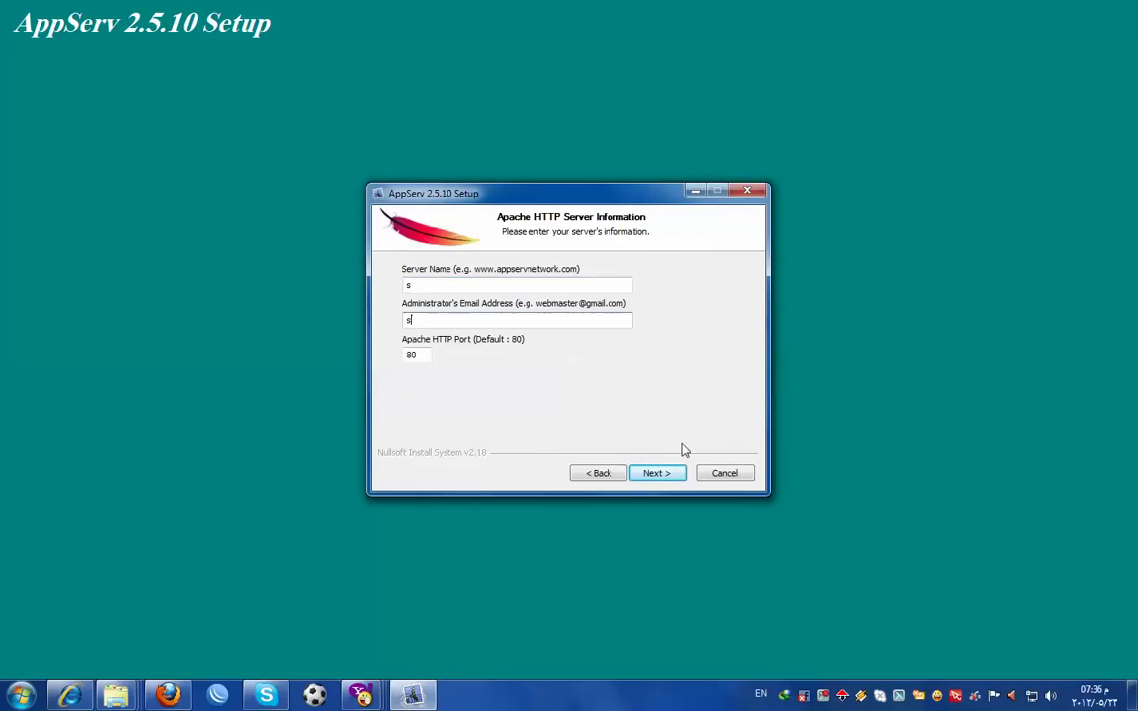
click(657, 473)
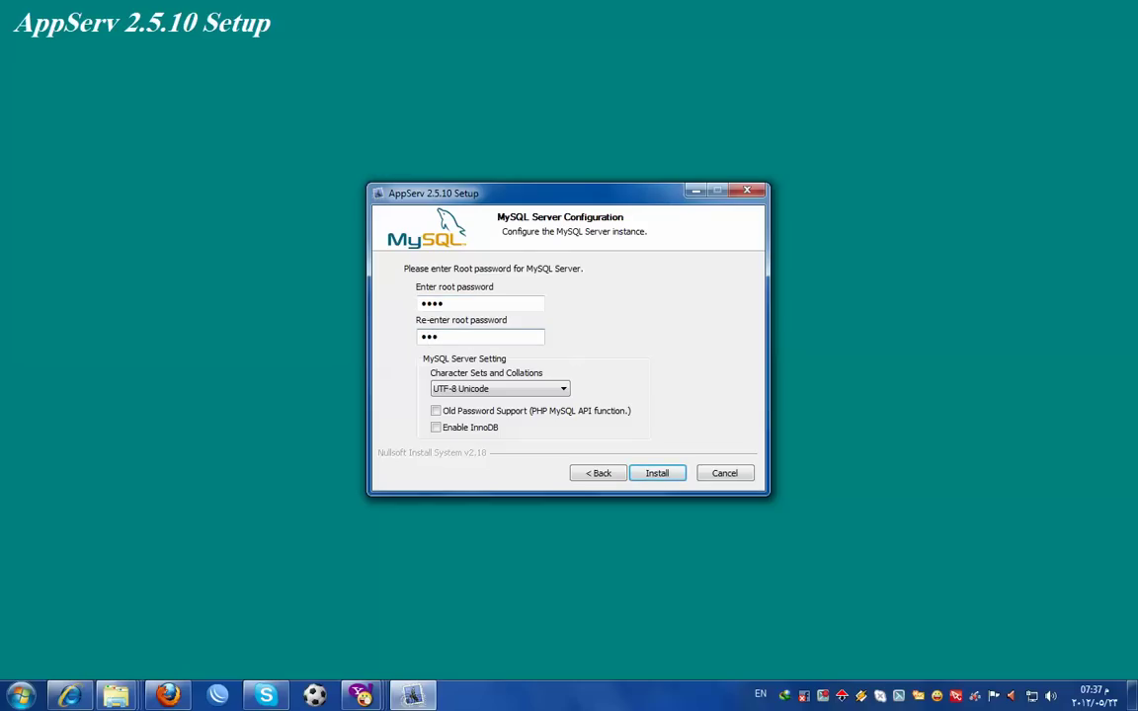
click(659, 472)
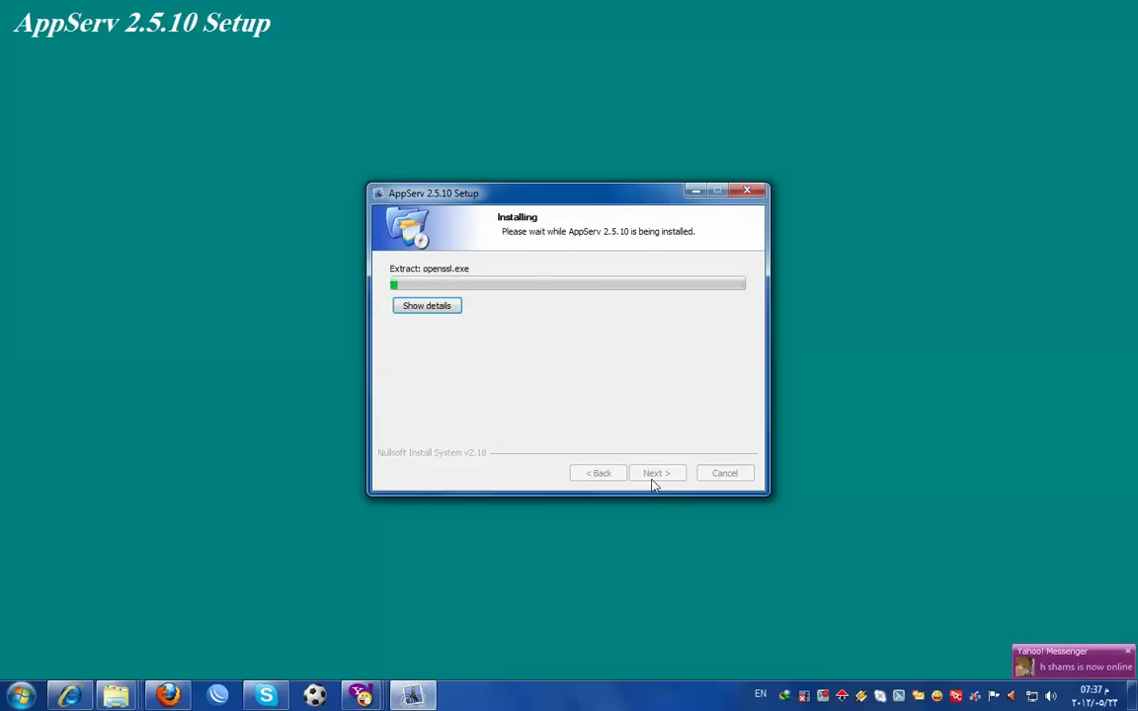
- Let the installation finish with Start Apache and Start MySQL checked, and close the wizard
click(439, 307)
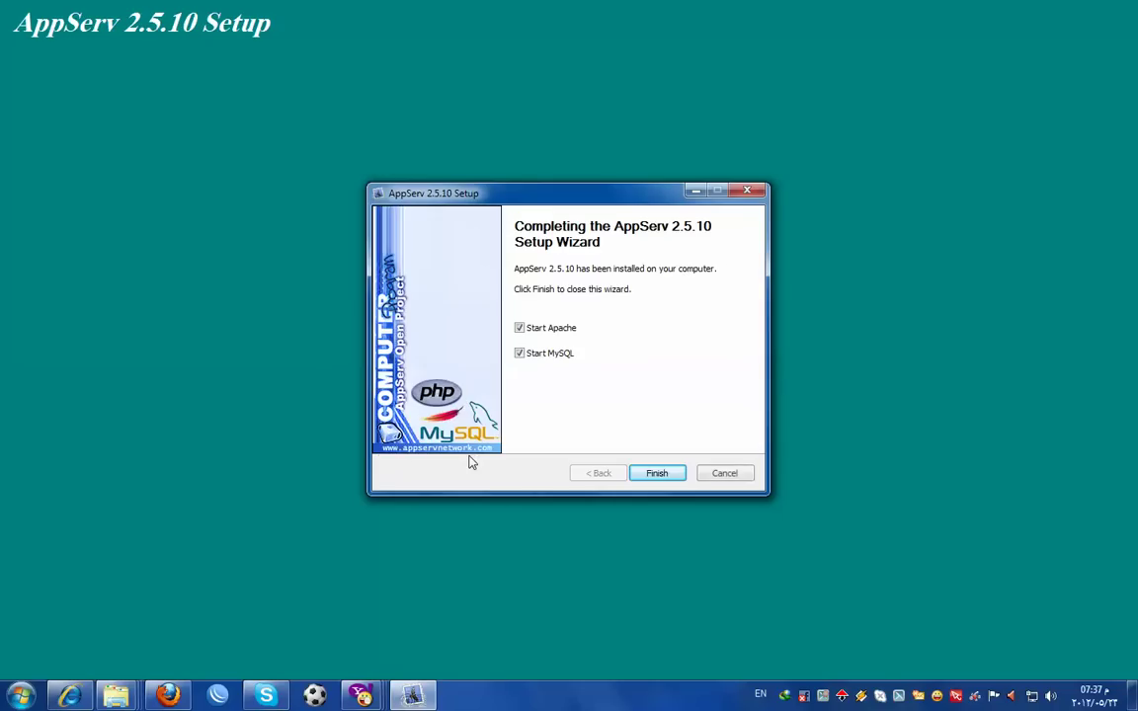
click(661, 476)
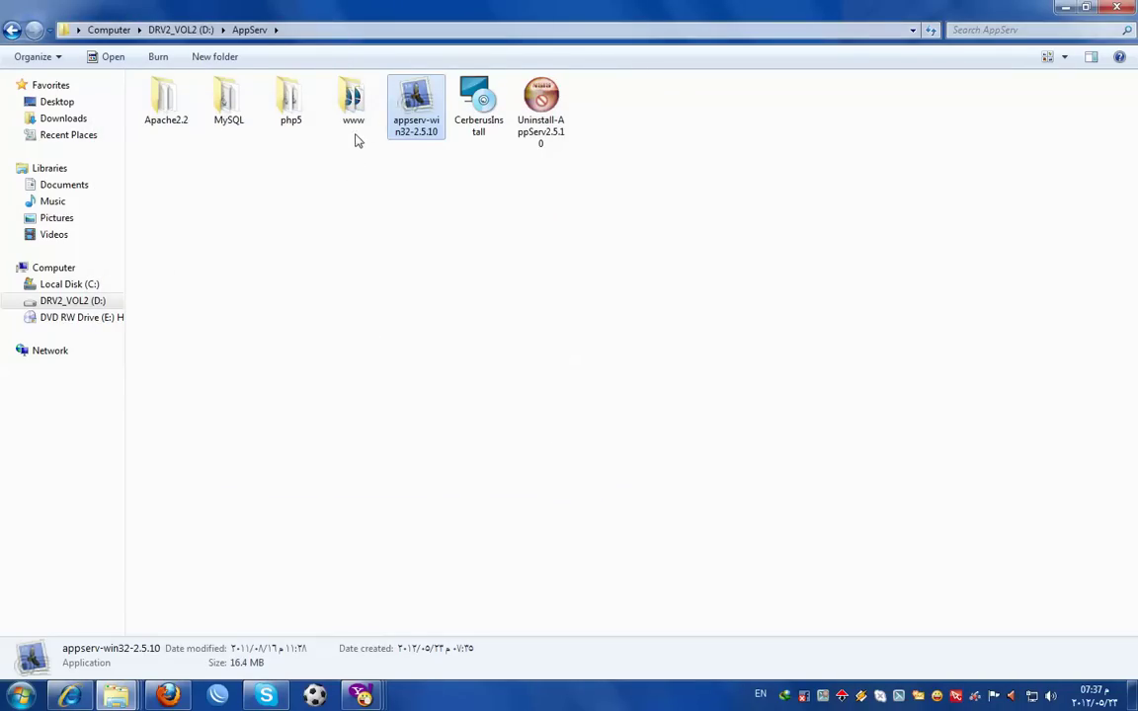
- Open the www folder inside AppServ and bring up Folder and search options
click(495, 246)
double_click(352, 98)
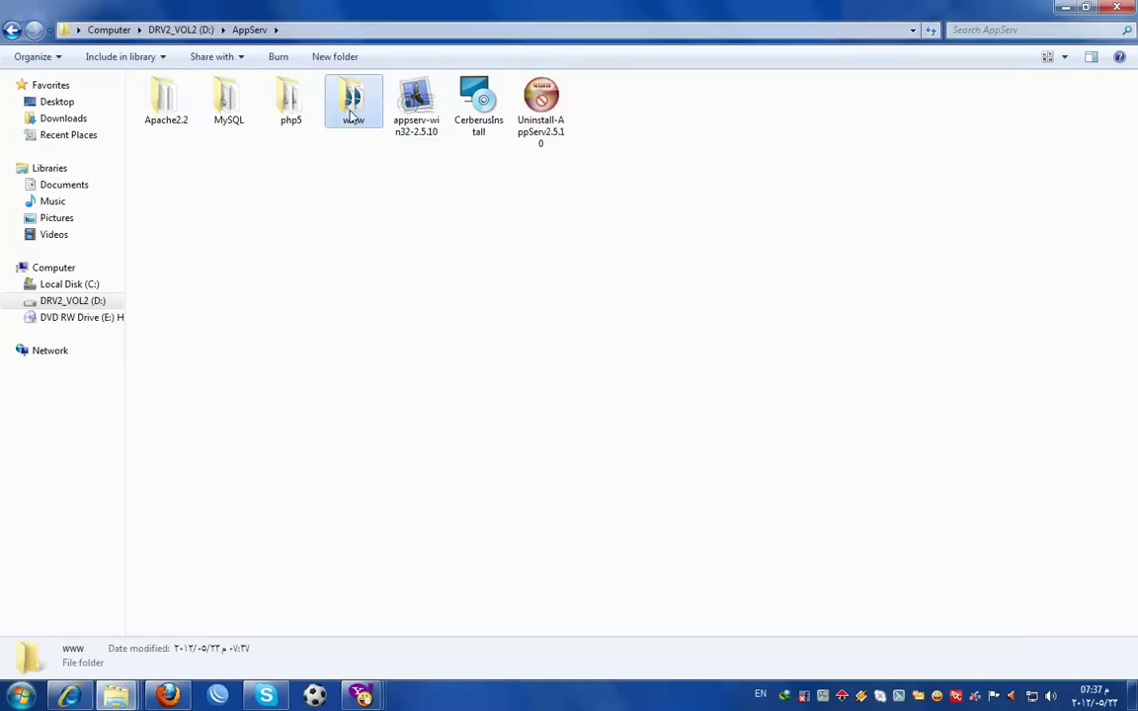
click(169, 203)
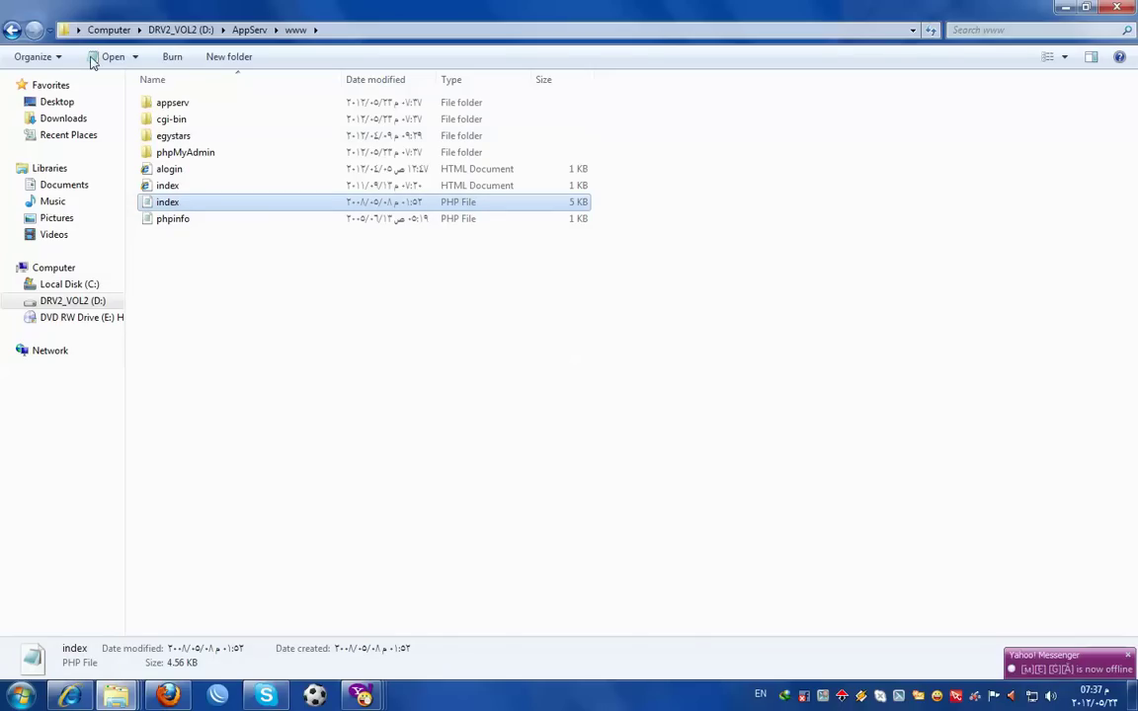
click(57, 59)
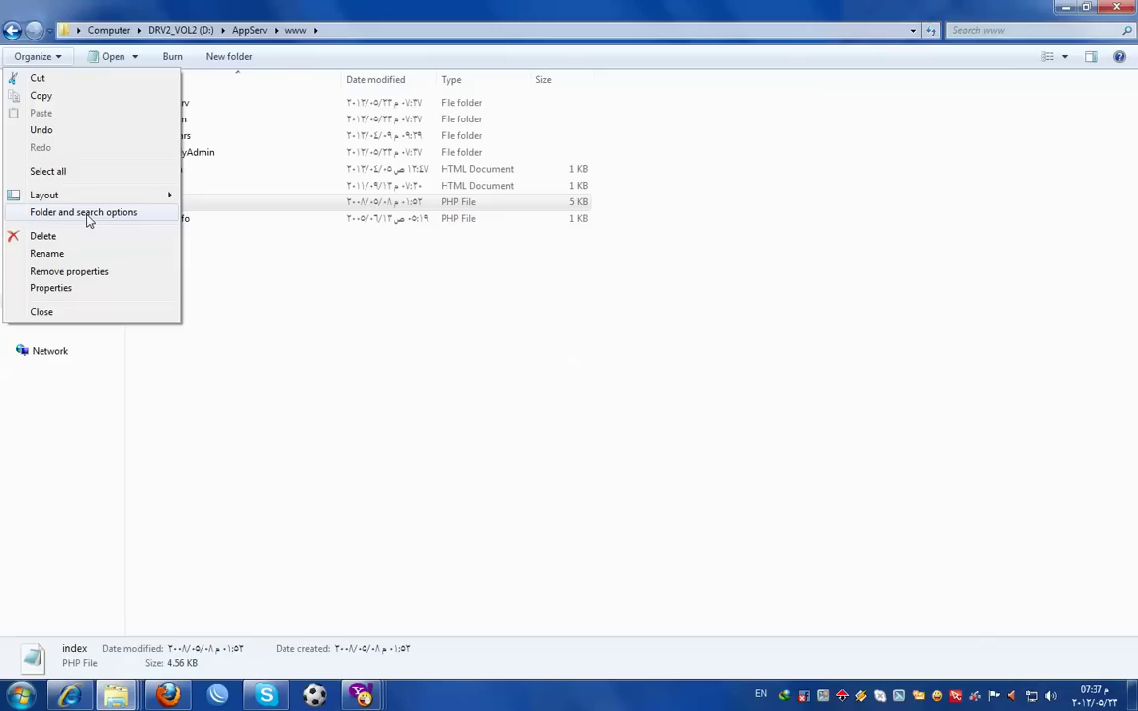
click(86, 214)
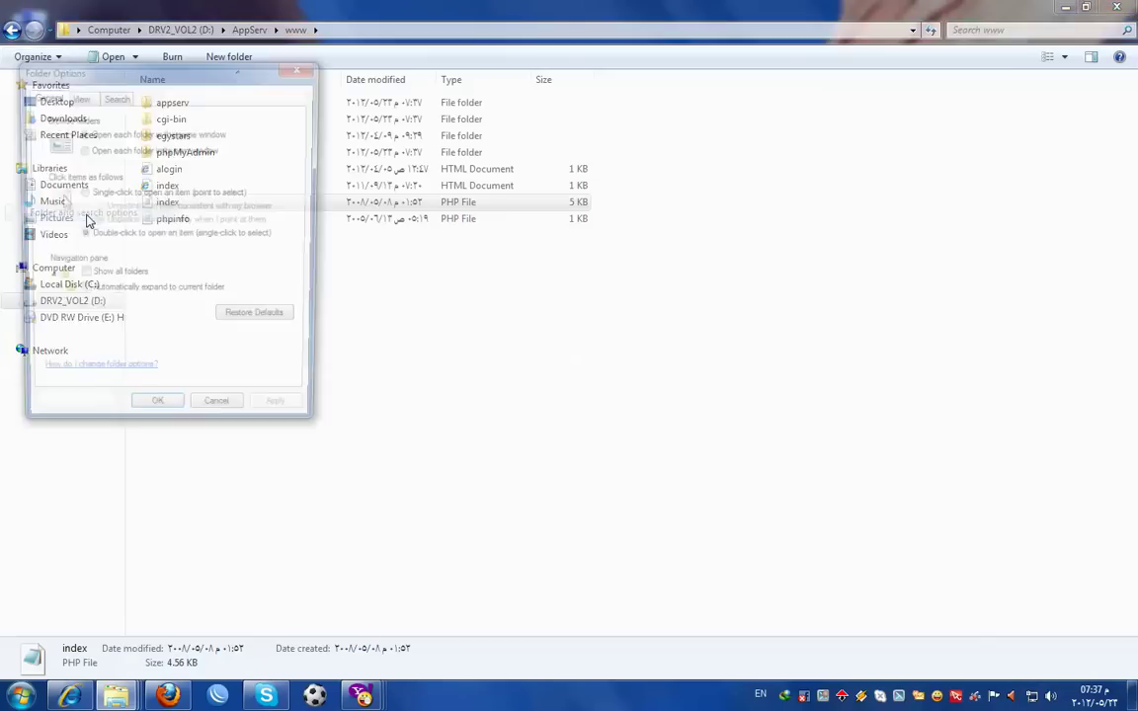
- Show file extensions, empty drives and protected operating system files in the folder view settings
click(82, 98)
click(68, 341)
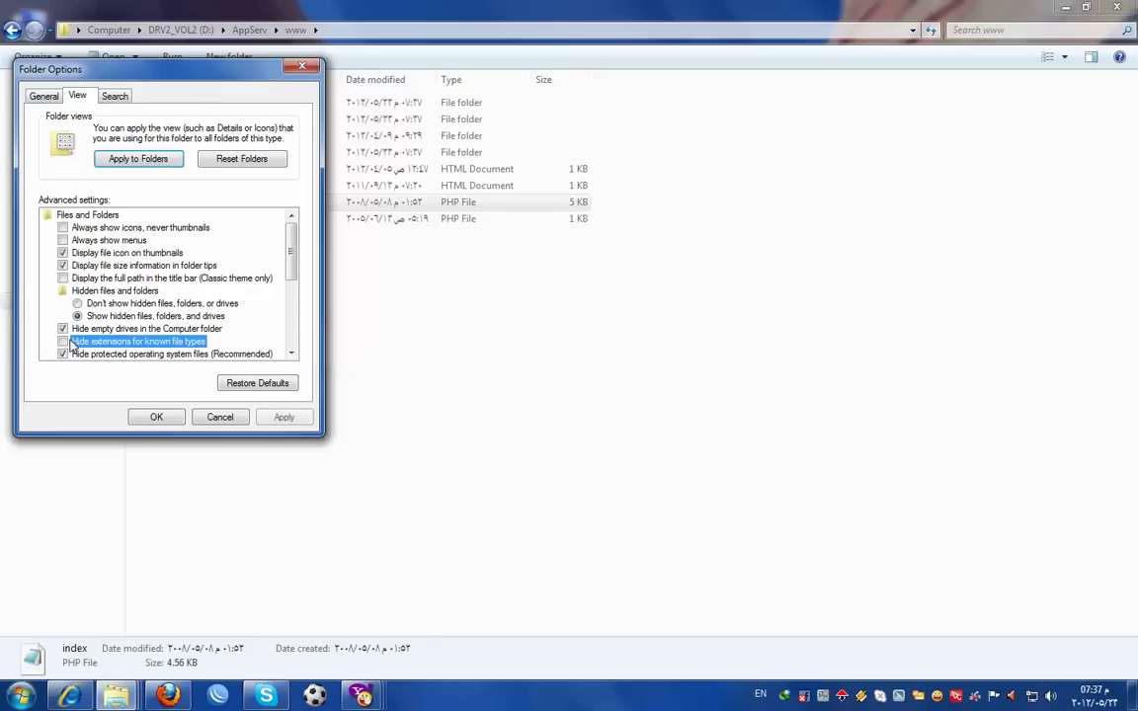
click(62, 329)
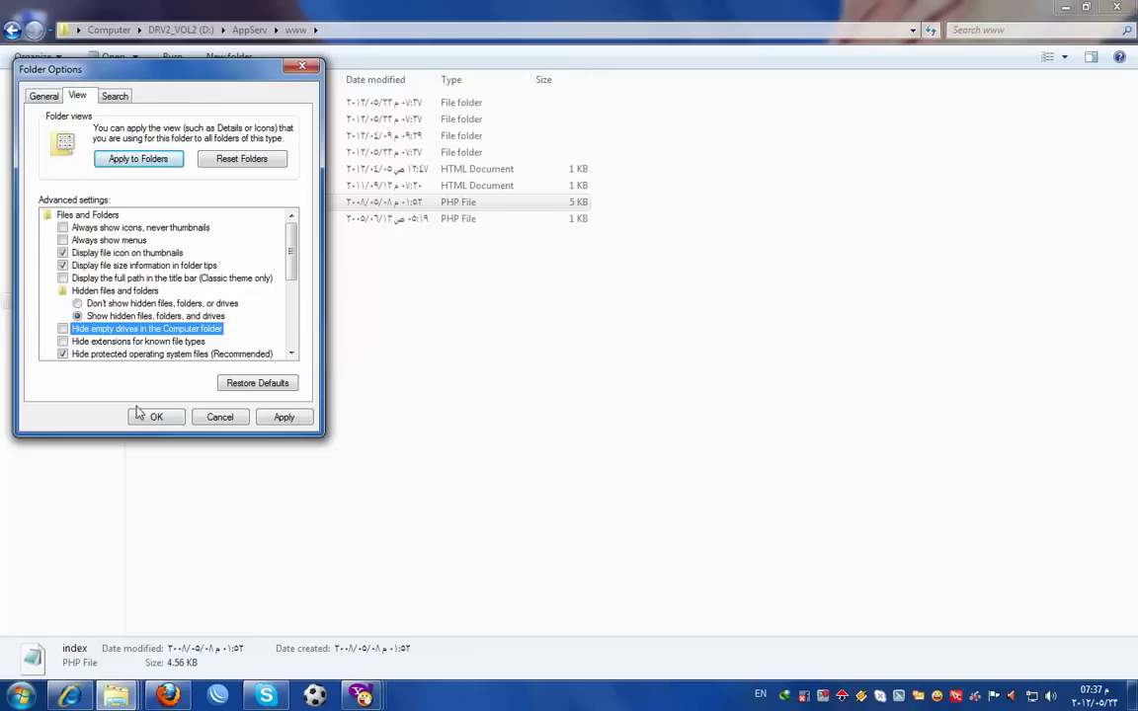
click(63, 353)
click(686, 372)
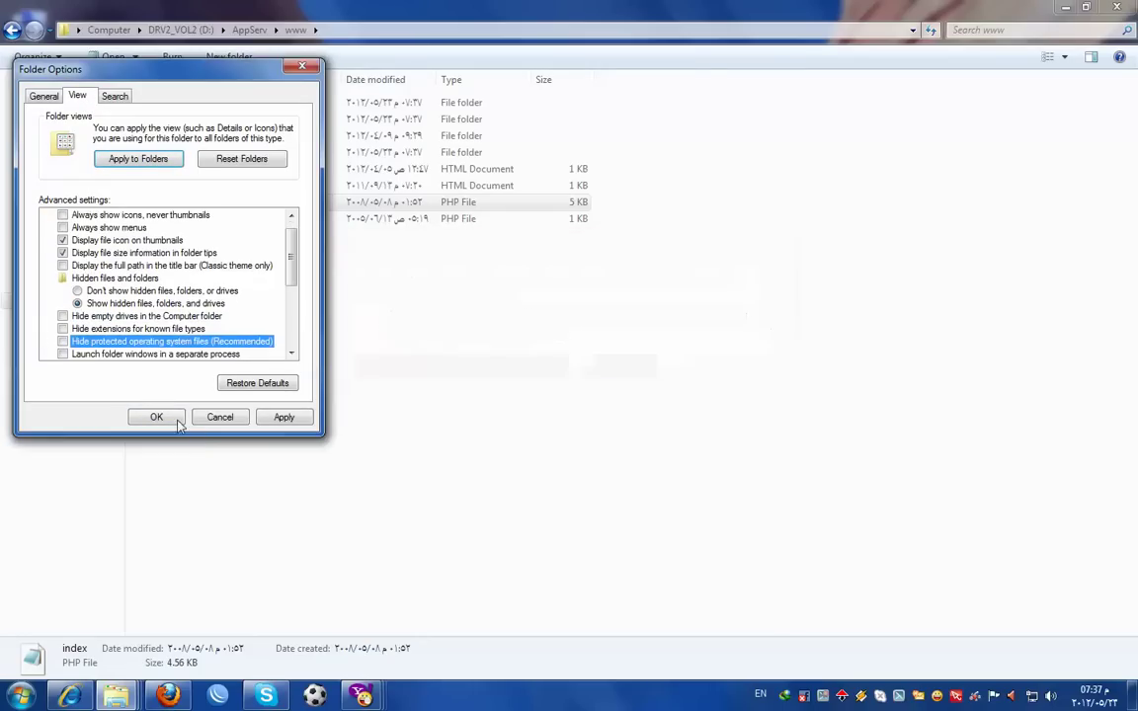
click(156, 417)
- Permanently delete index.php from the www folder
click(194, 202)
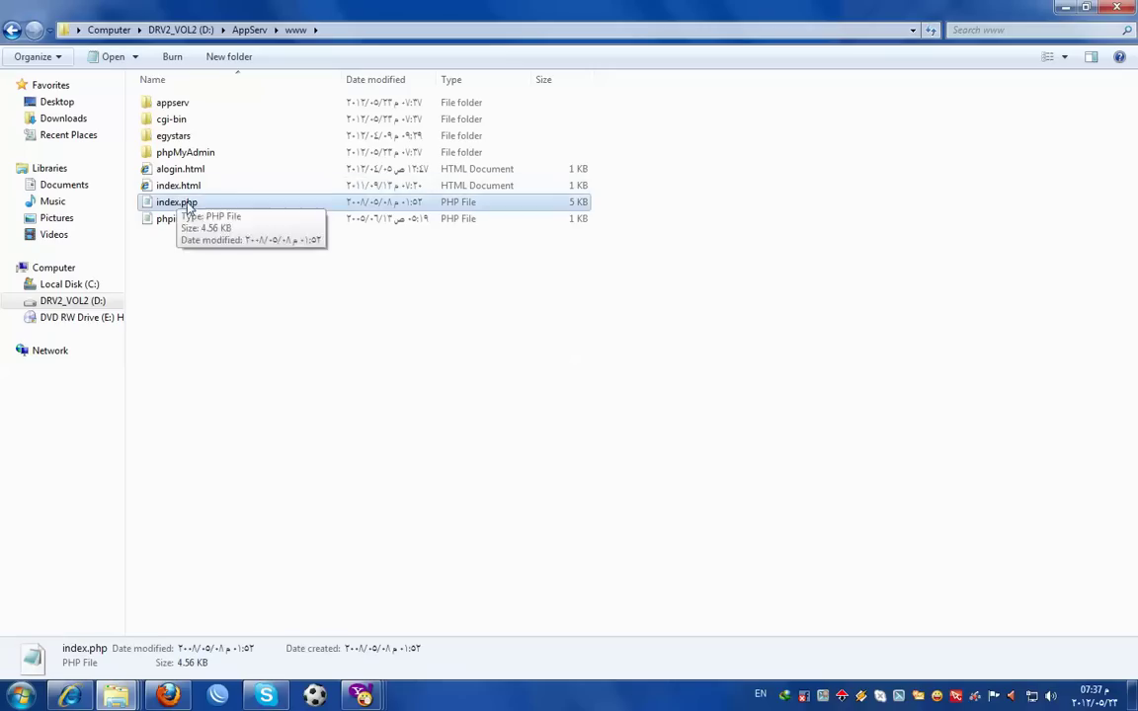
click(205, 205)
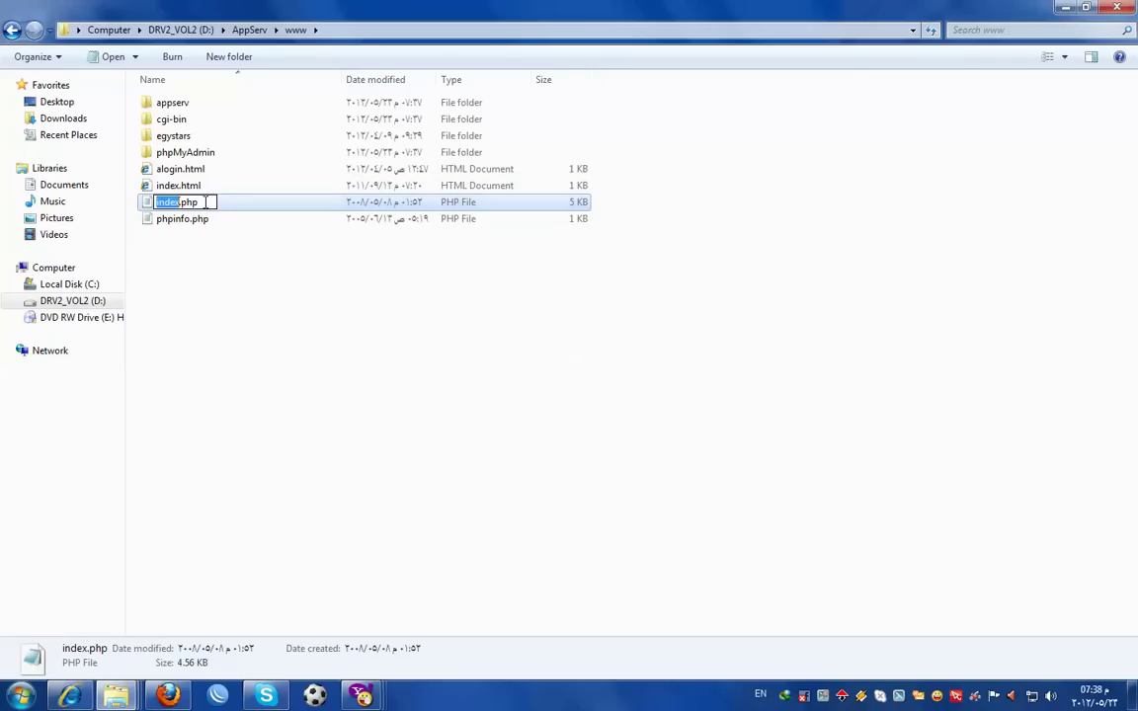
click(201, 188)
click(197, 205)
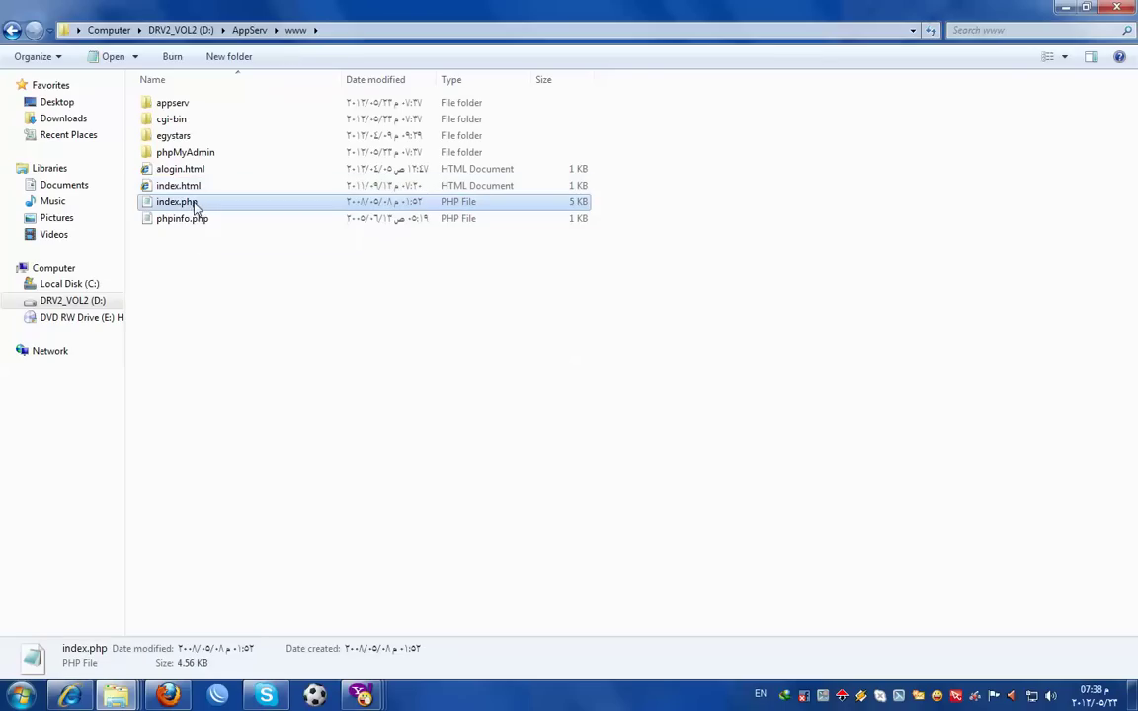
key(shift+Delete)
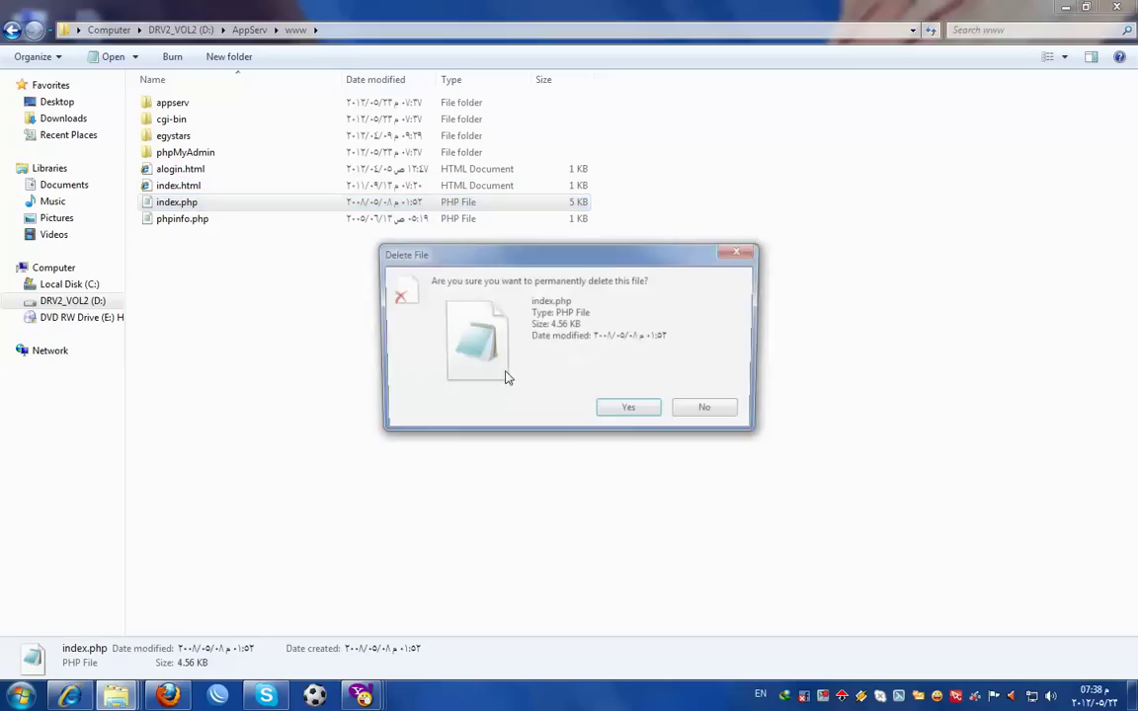
click(627, 415)
click(69, 696)
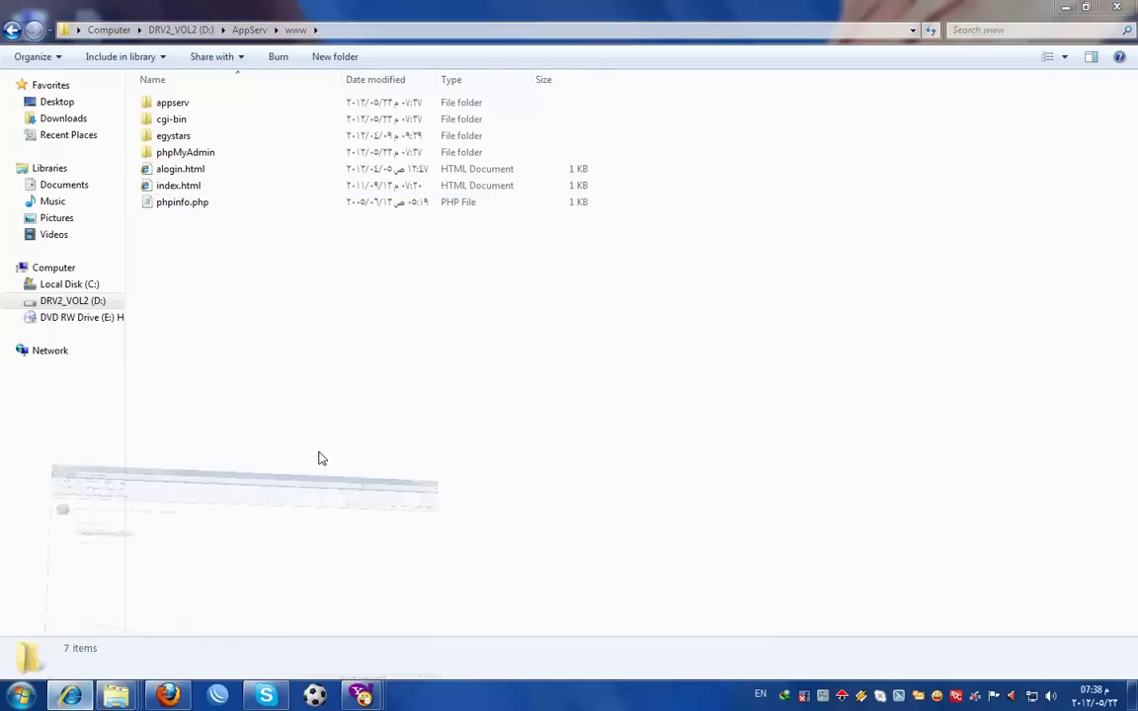
click(202, 30)
key(Return)
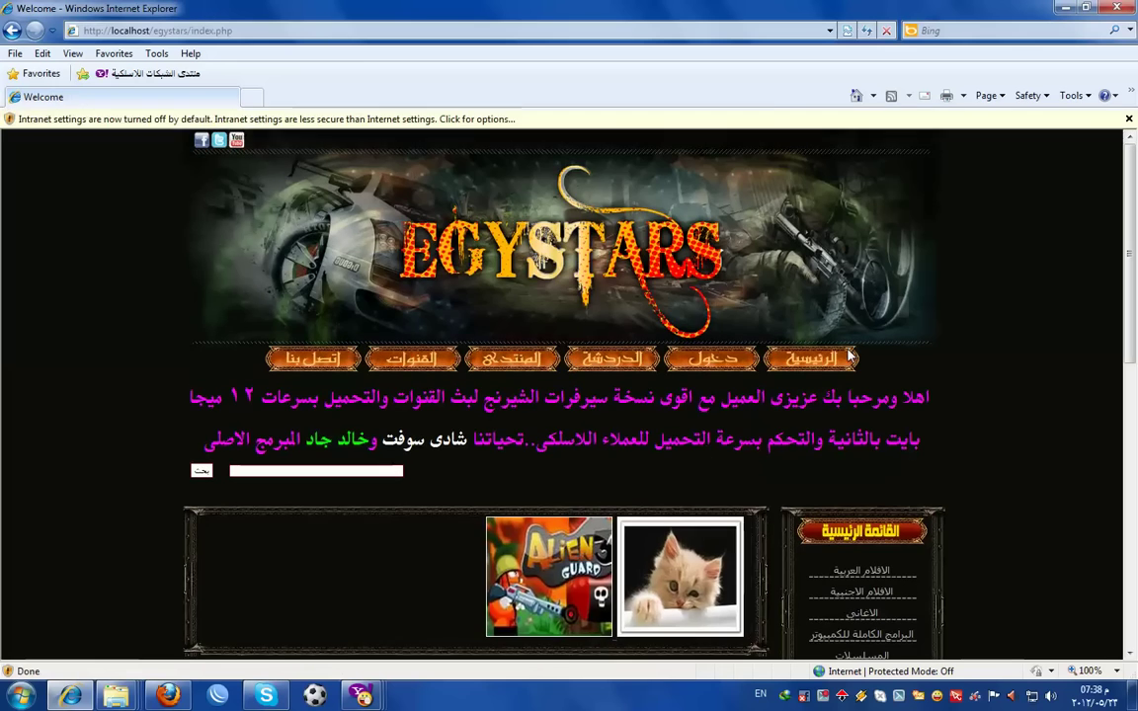
- Turn off the intranet settings info bar and select index.php in the localhost/egystars address
click(456, 120)
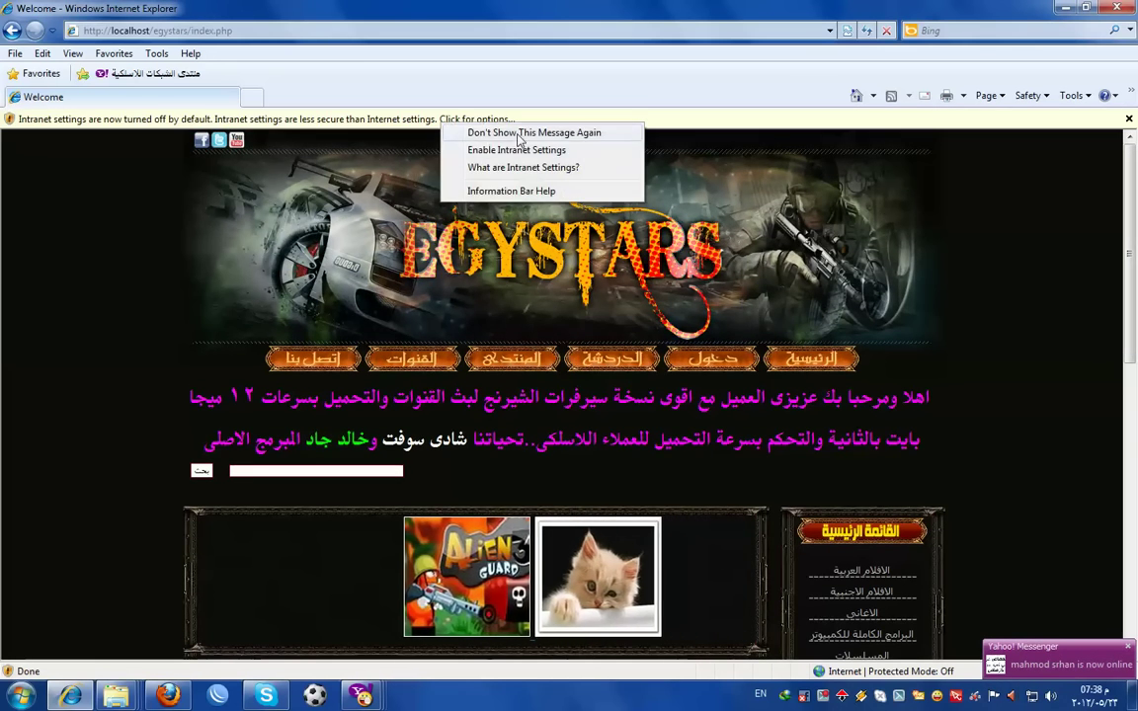
click(521, 148)
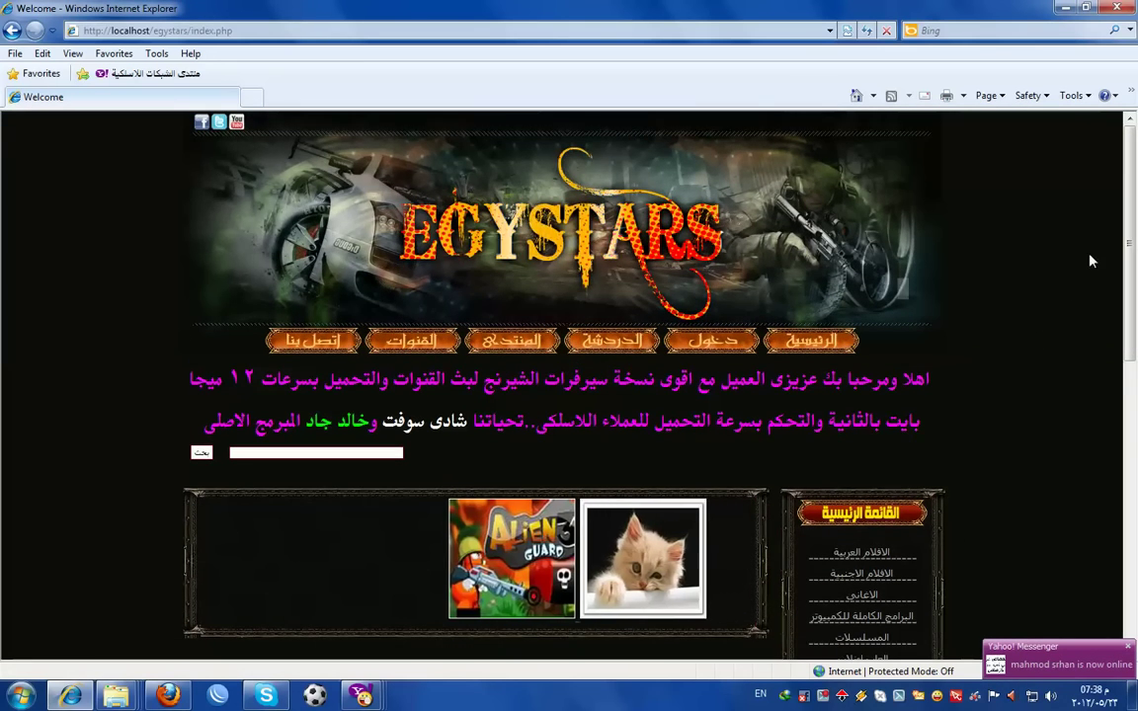
mouse_move(1134, 215)
mouse_down()
mouse_move(1134, 465)
mouse_move(1135, 212)
mouse_up()
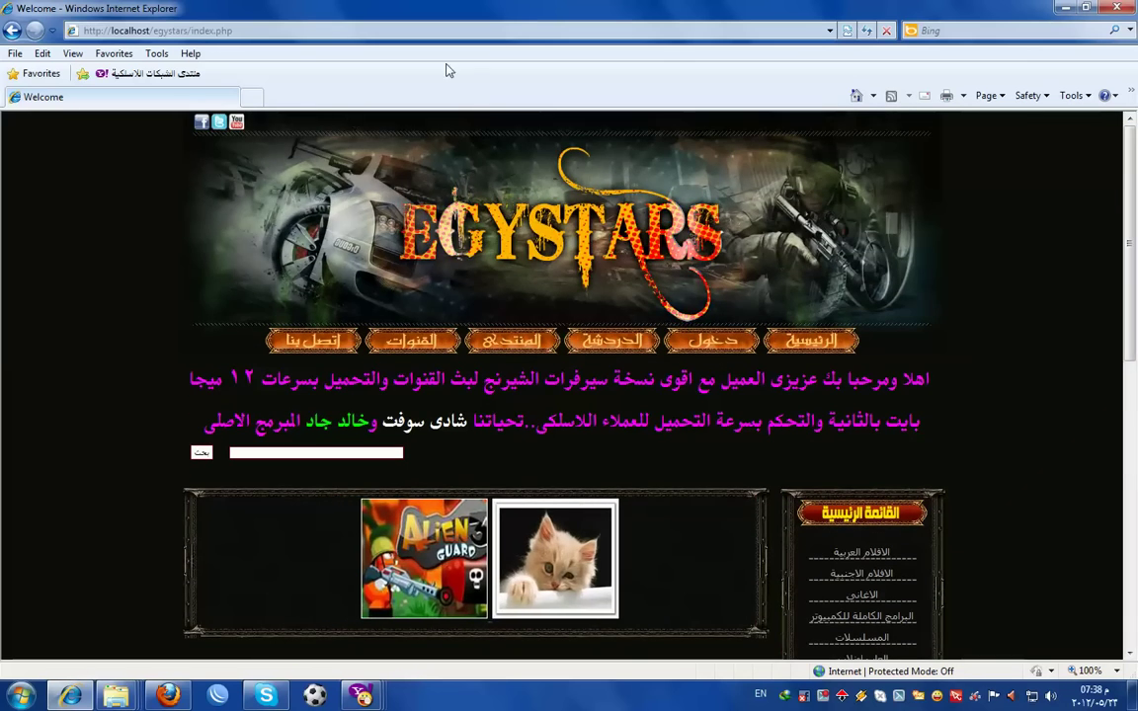
click(242, 34)
drag(233, 30, 191, 30)
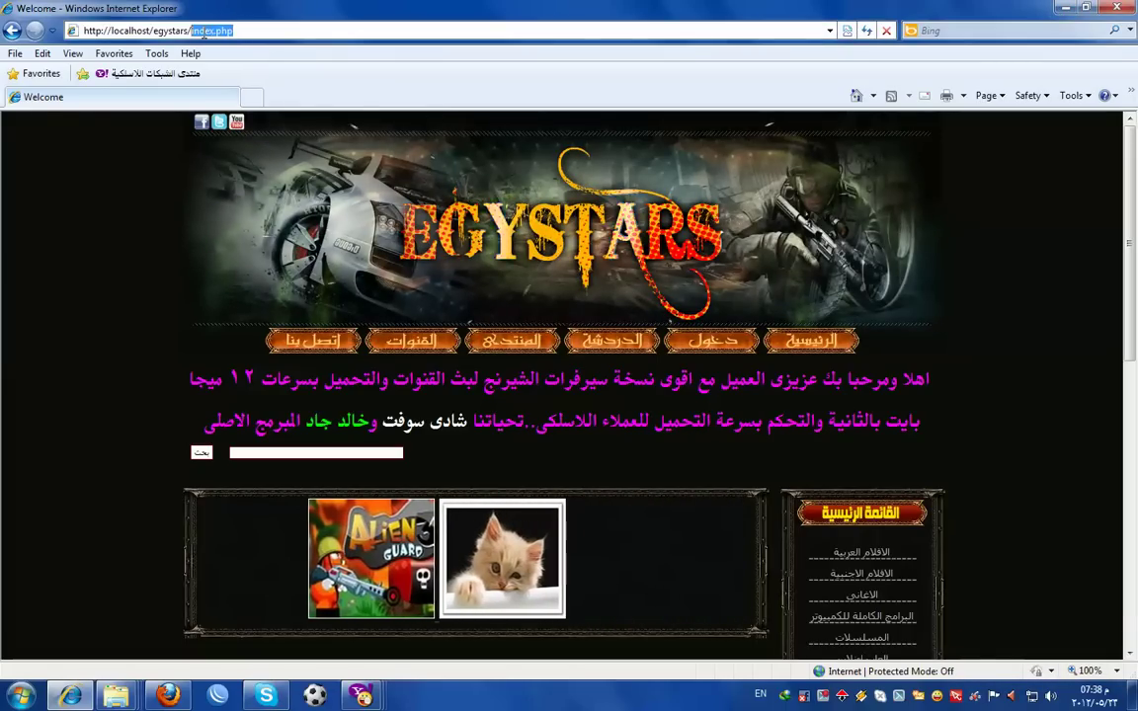
- Open localhost/egystars/admin, log in with the admin credentials, and let the browser remember the password
text(admin)
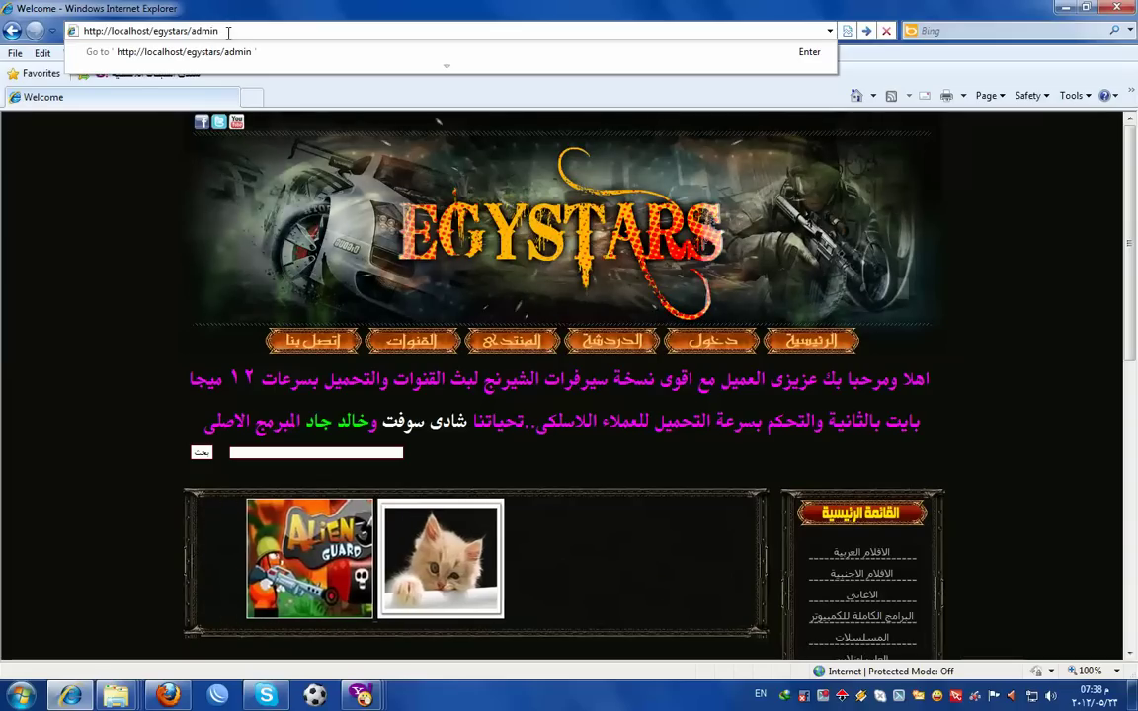
key(Return)
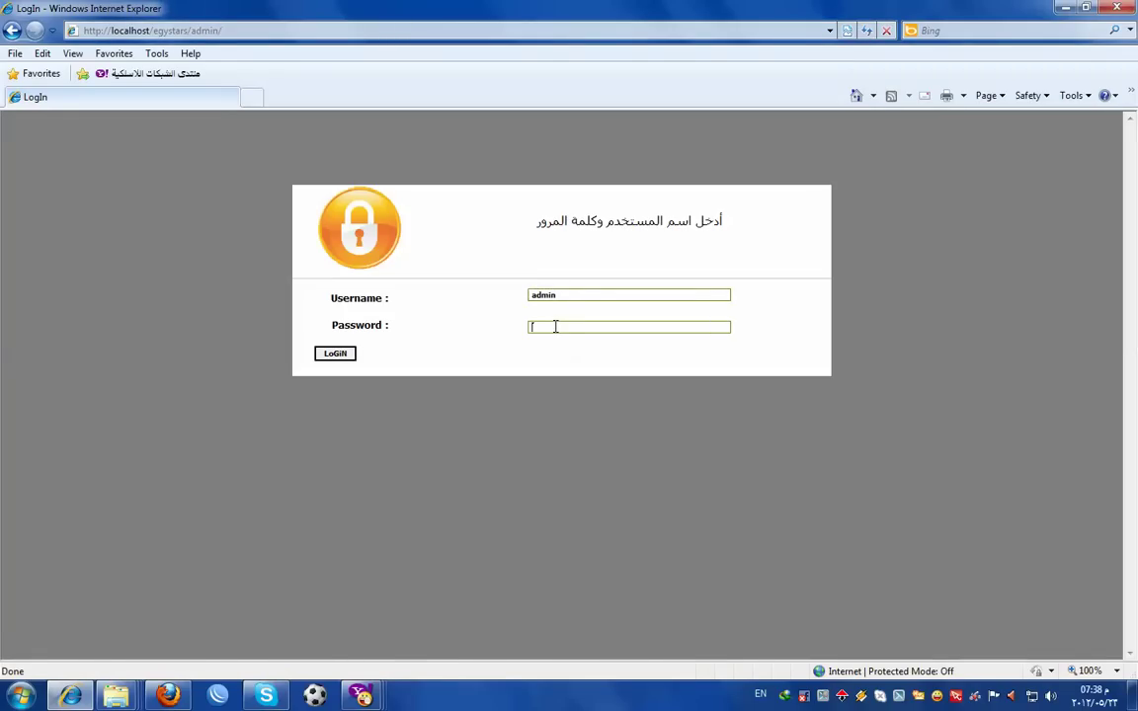
key(Return)
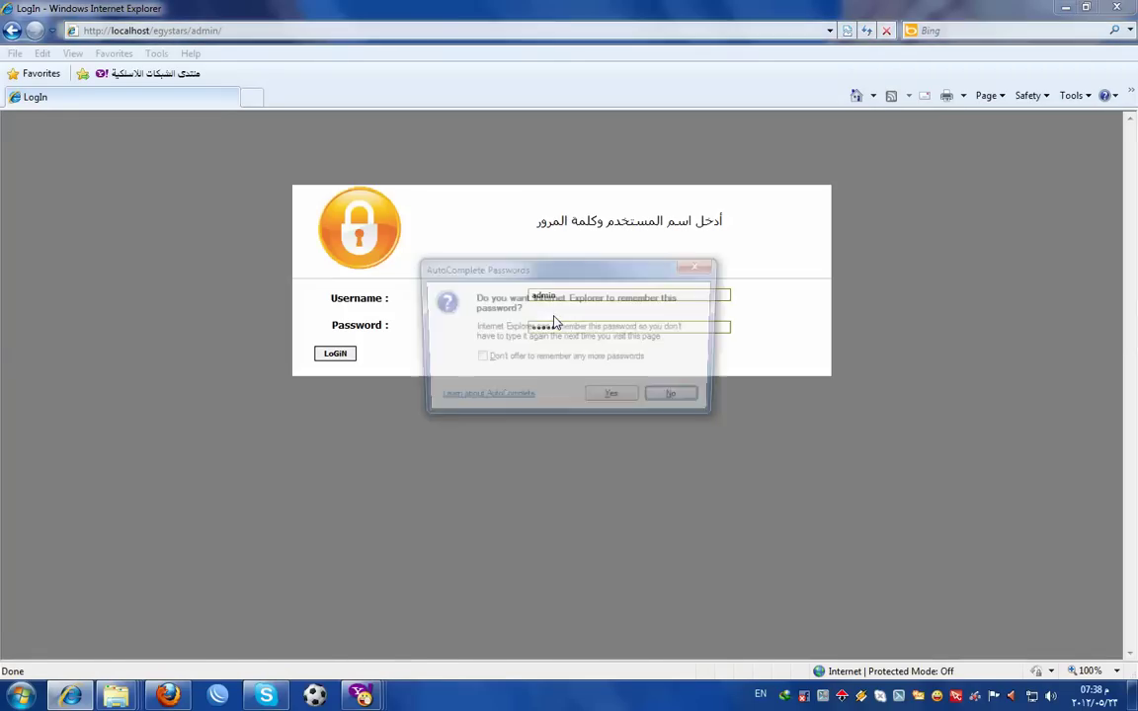
click(622, 399)
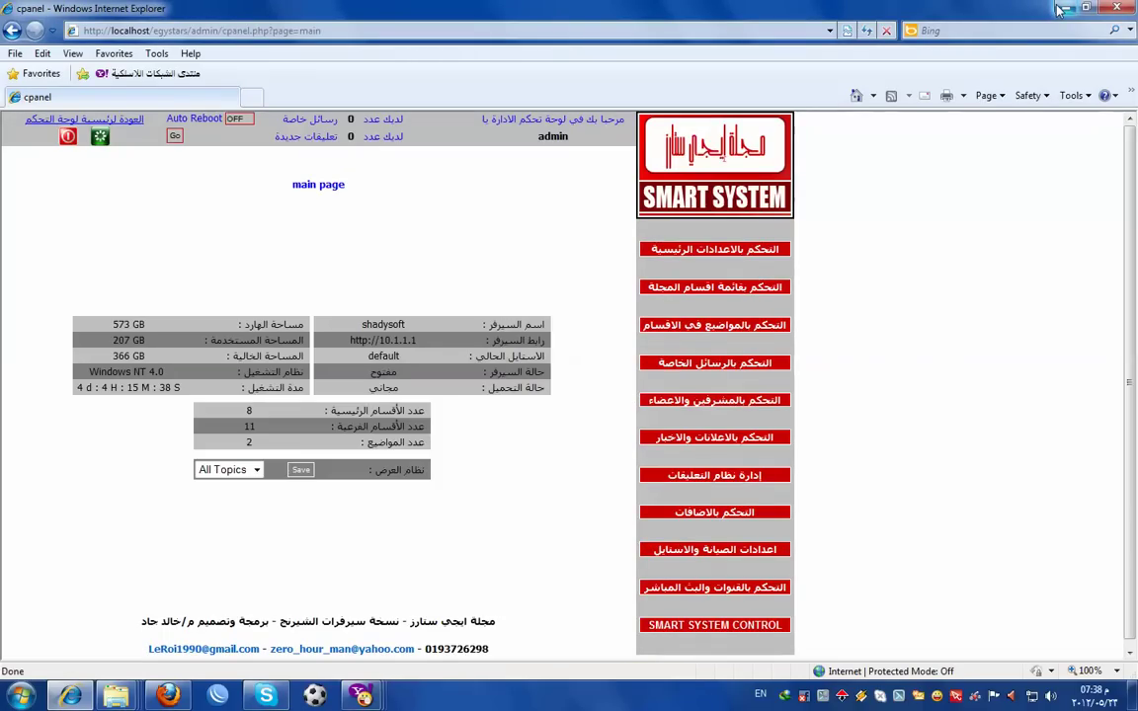
- Go to the nested MyEgy.B.3 folder on D: and select Bnat.CD1.rmvb and Bnat.CD2.rmvb
click(1062, 9)
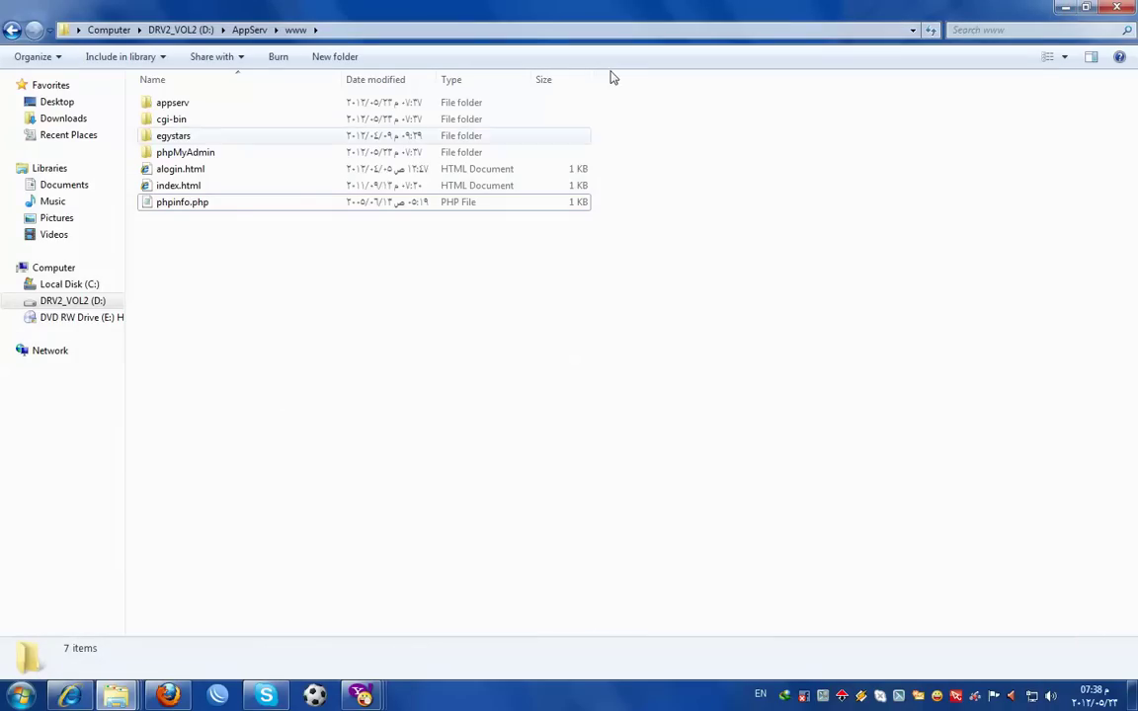
click(11, 31)
click(11, 31)
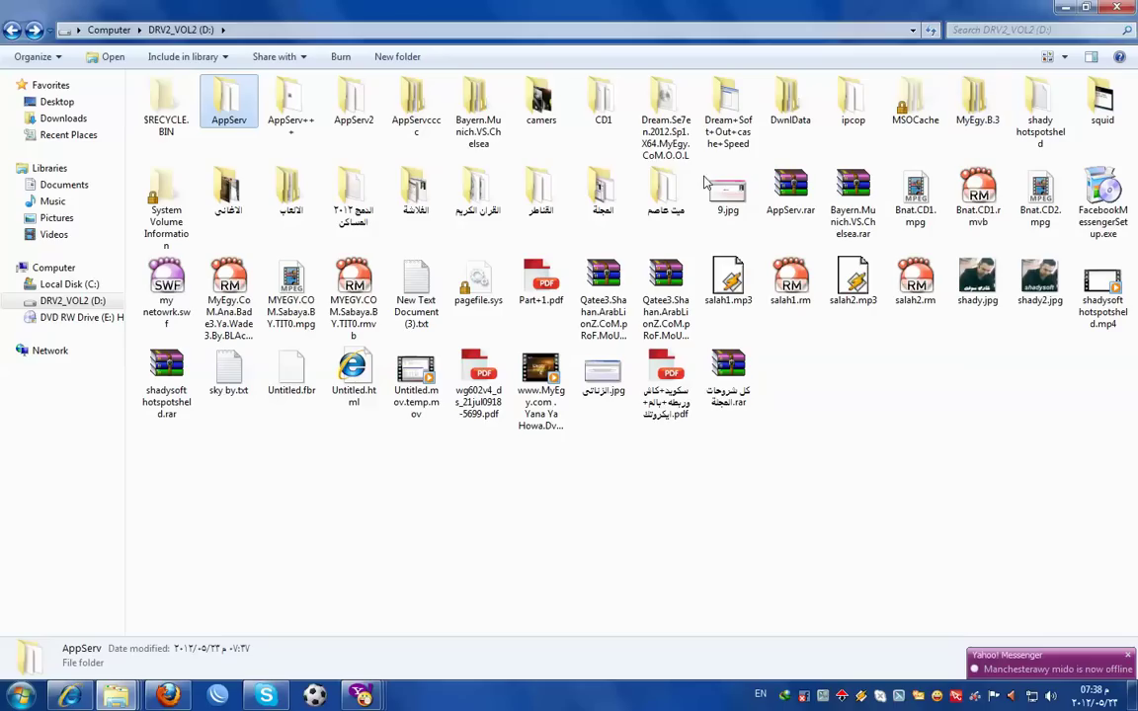
double_click(978, 103)
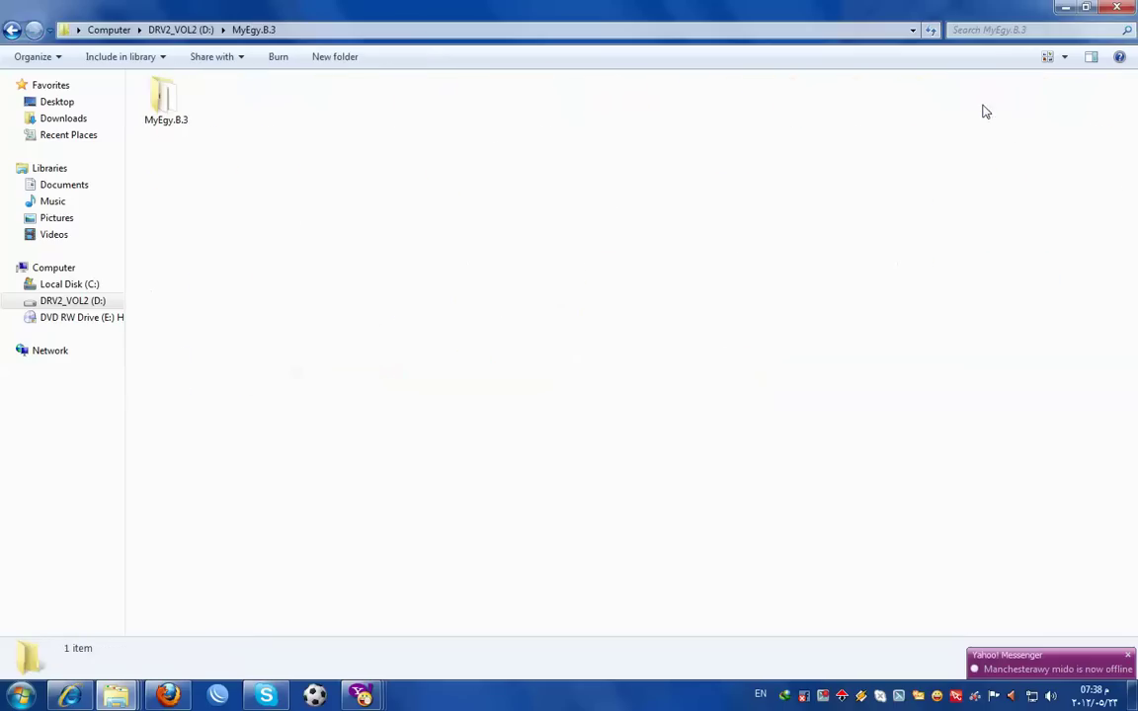
double_click(164, 107)
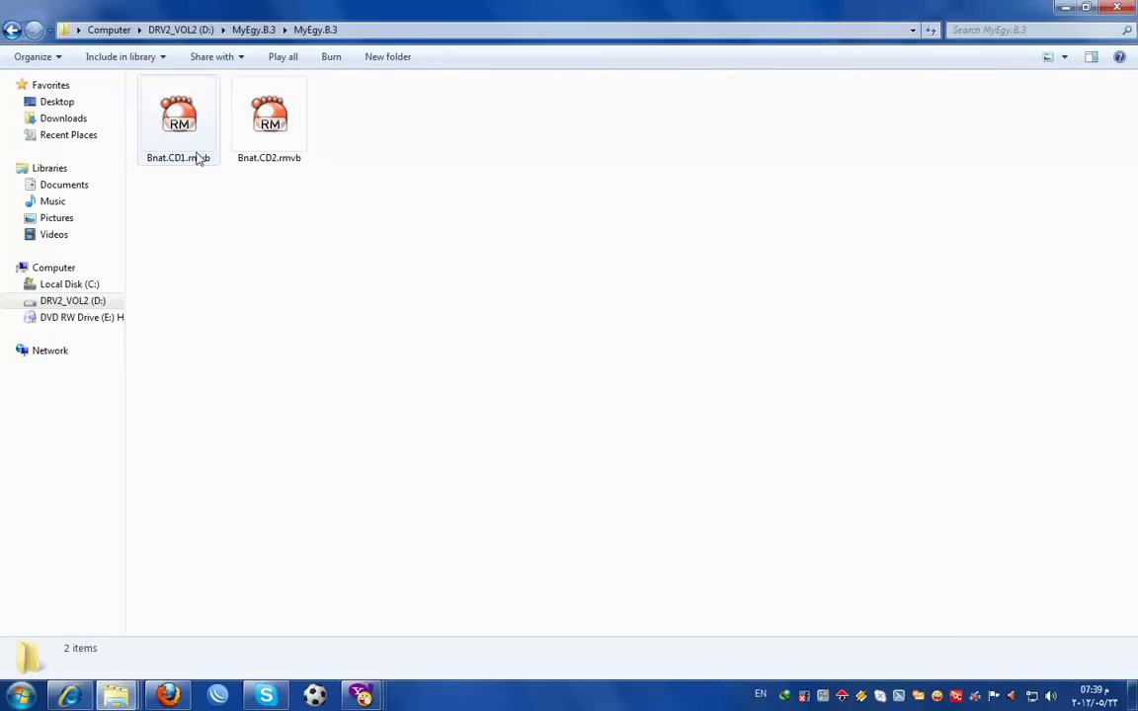
click(188, 158)
ctrl+click(267, 152)
right_click(267, 142)
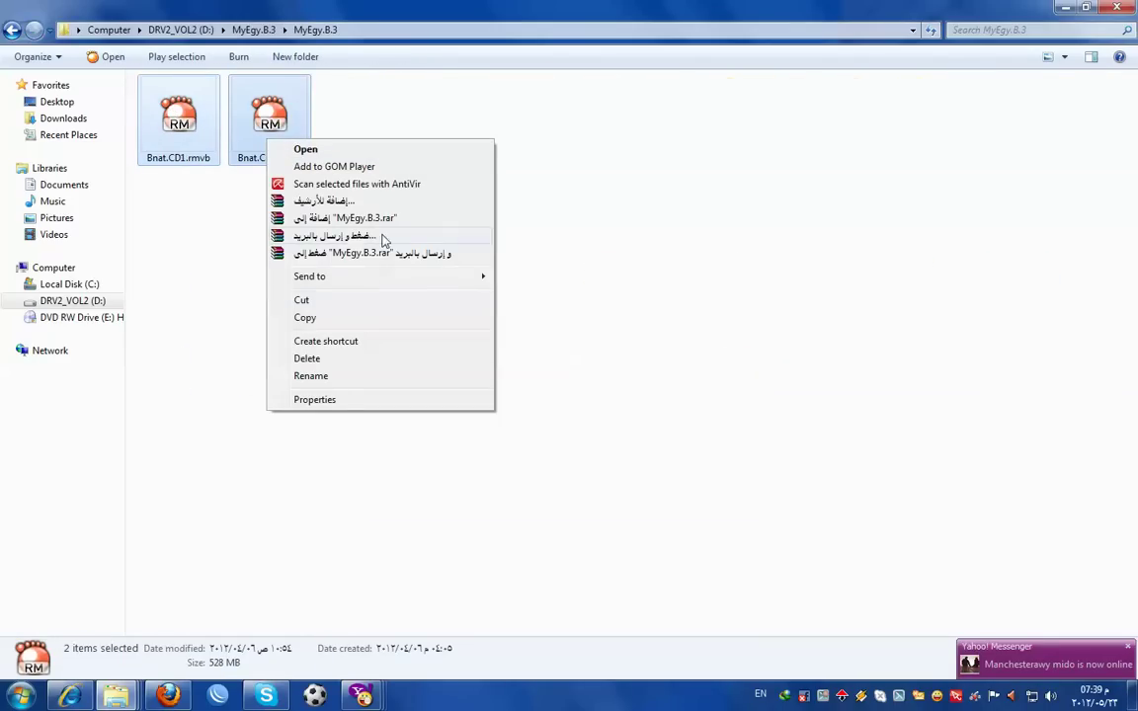
- Pack both Bnat movie files into MyEgy.B.3.rar using the Store compression method
click(325, 201)
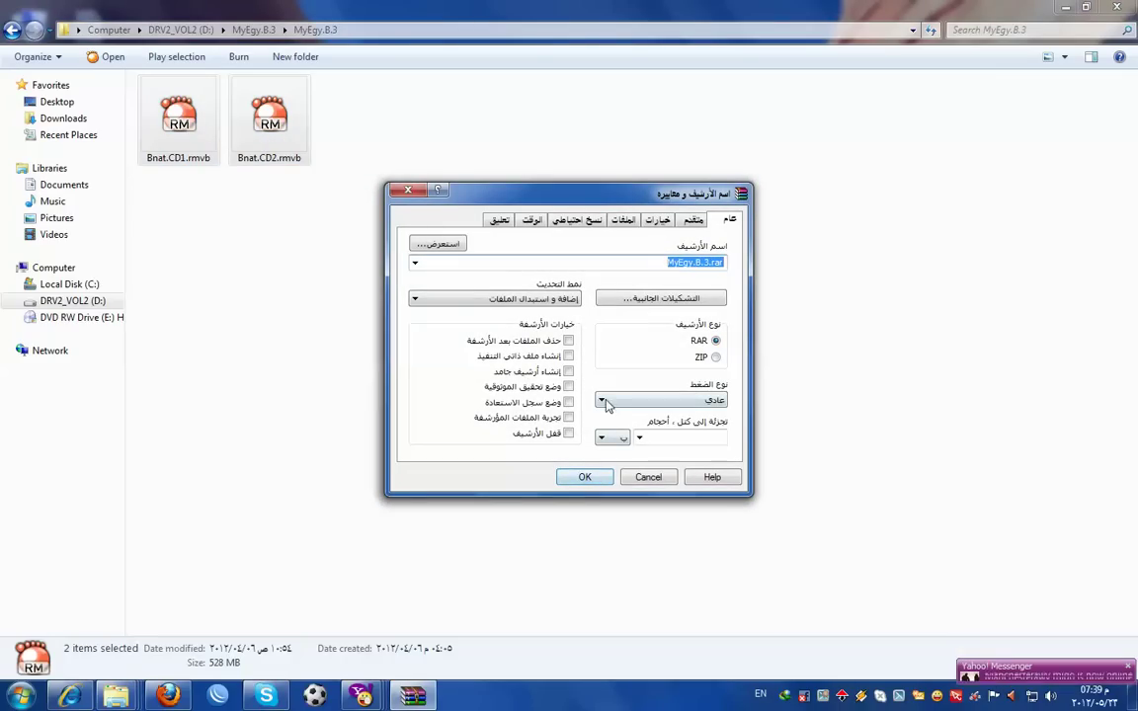
click(601, 400)
click(633, 424)
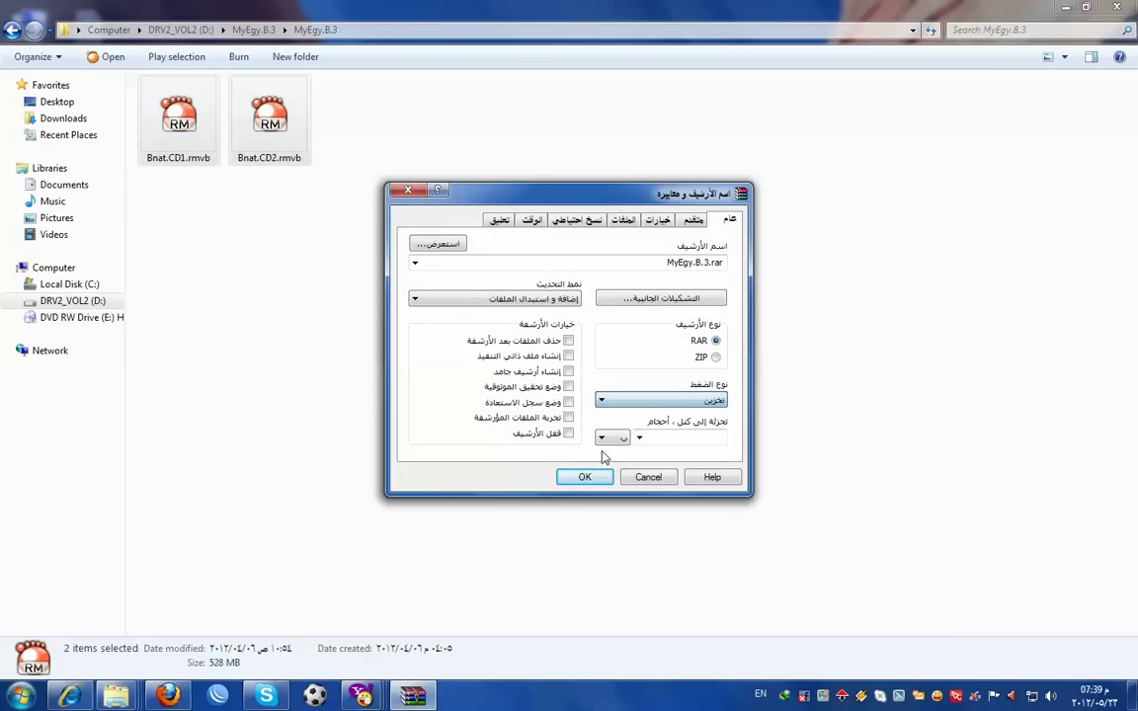
click(585, 476)
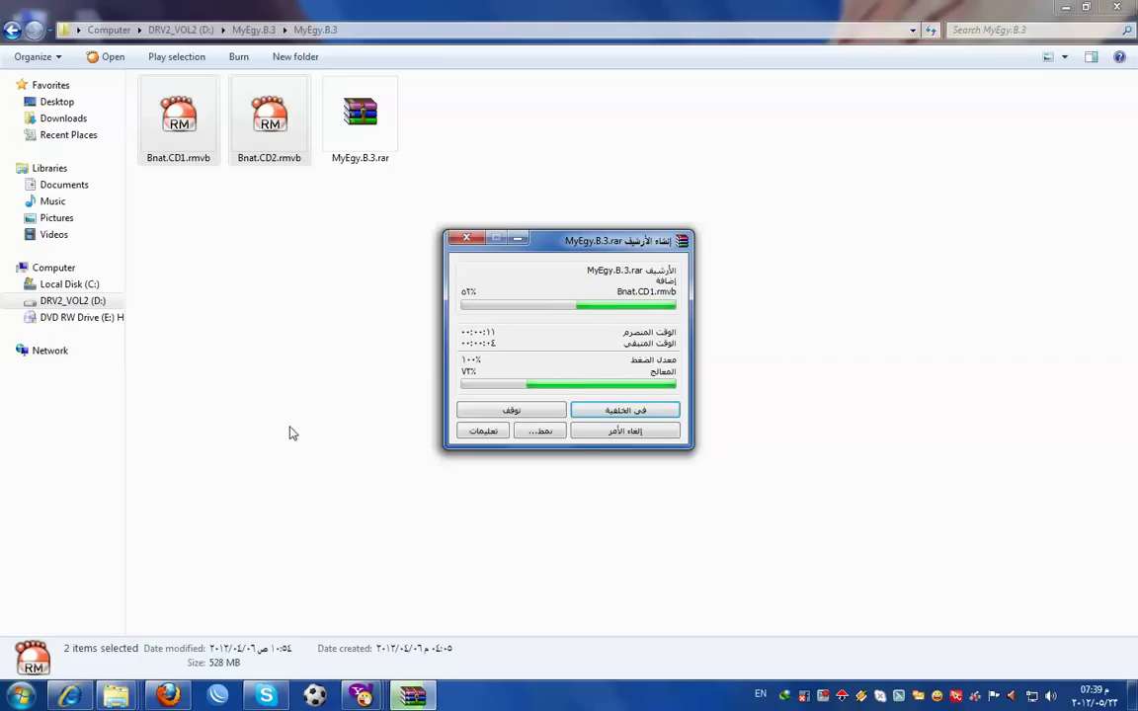
click(168, 696)
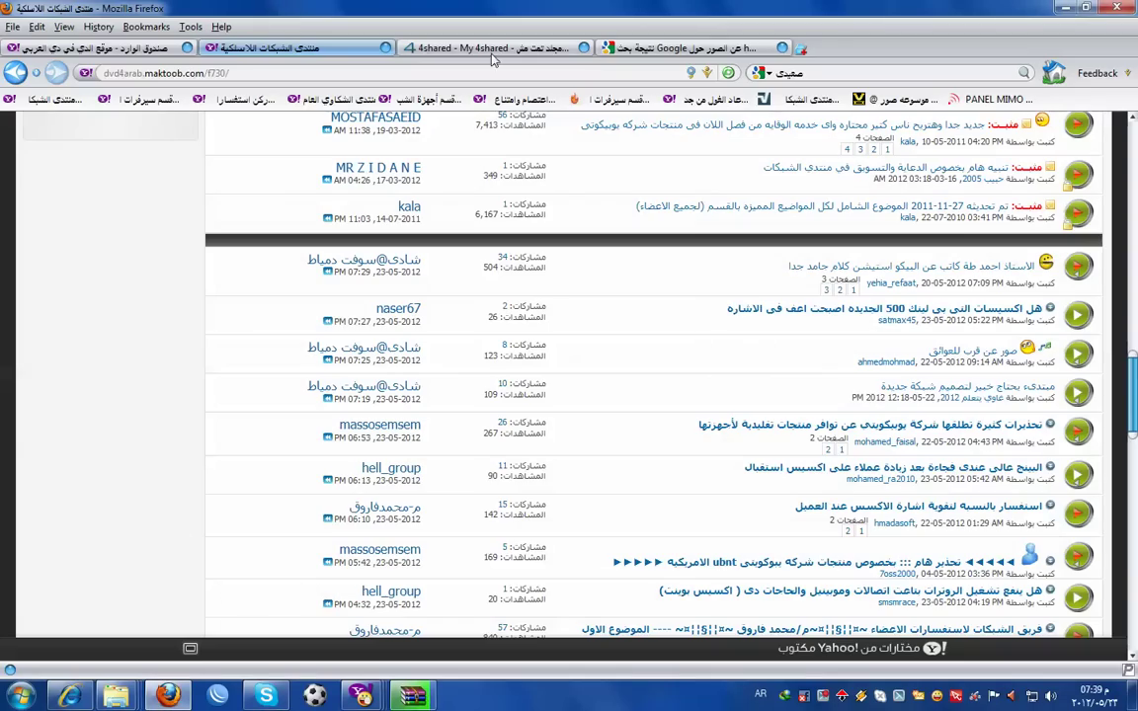
- Search Google Images for بنات العم and open the myegy.com poster result
click(691, 48)
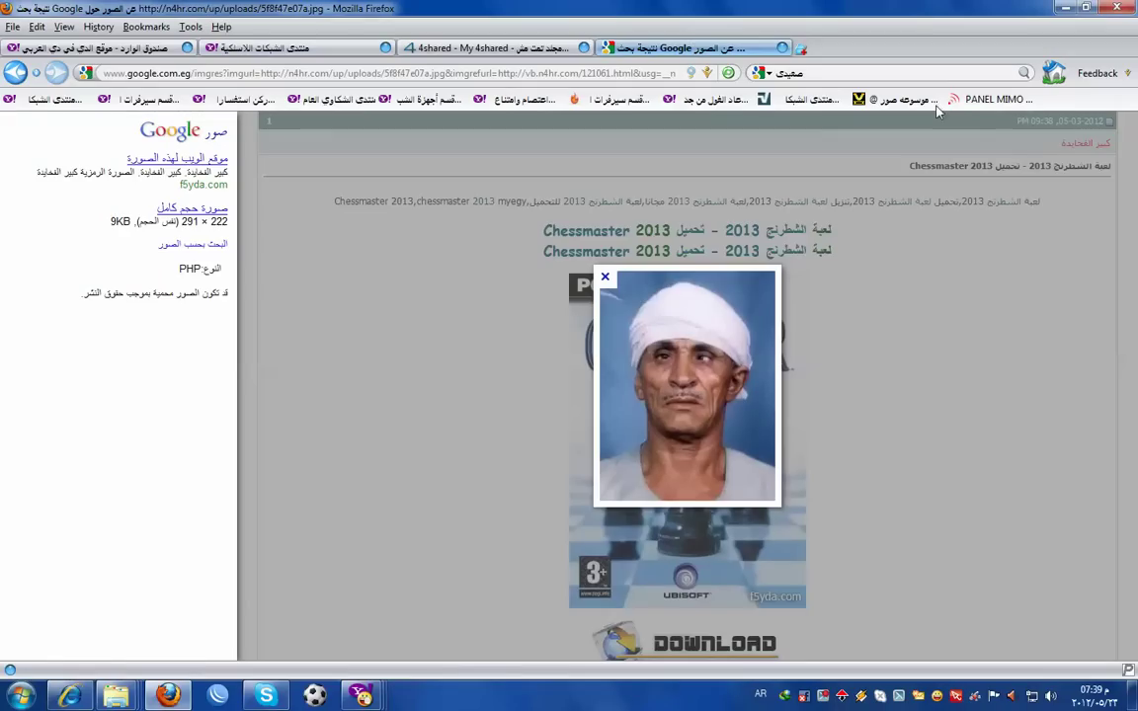
click(845, 70)
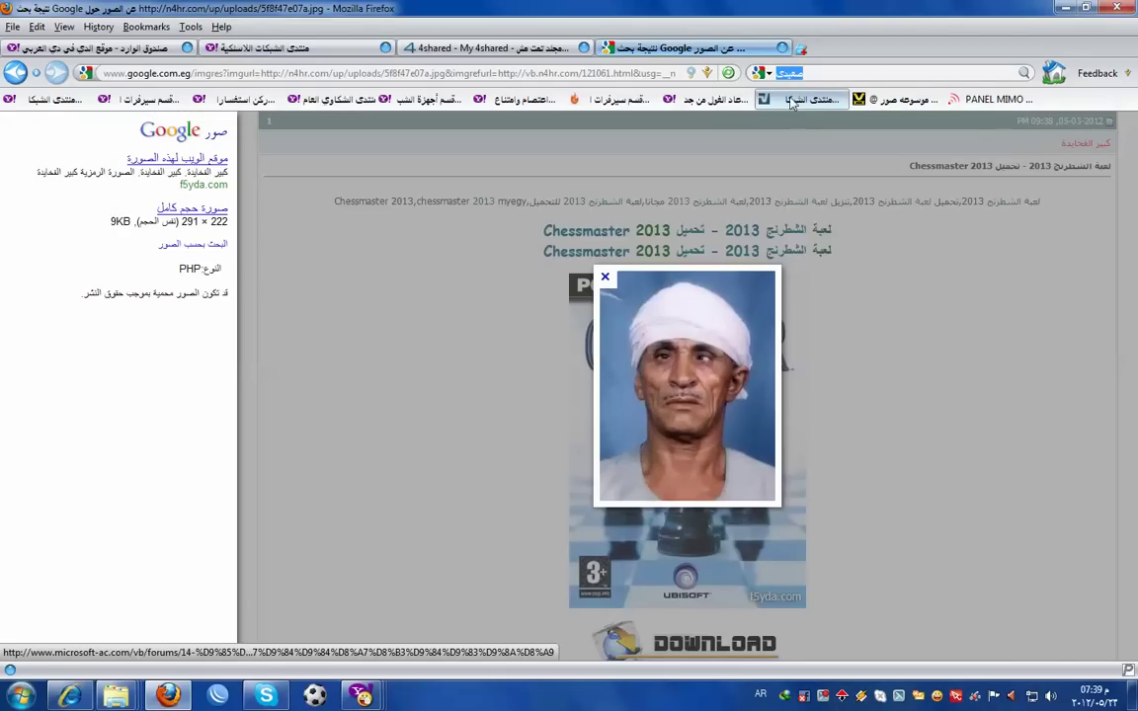
text(بنات ال)
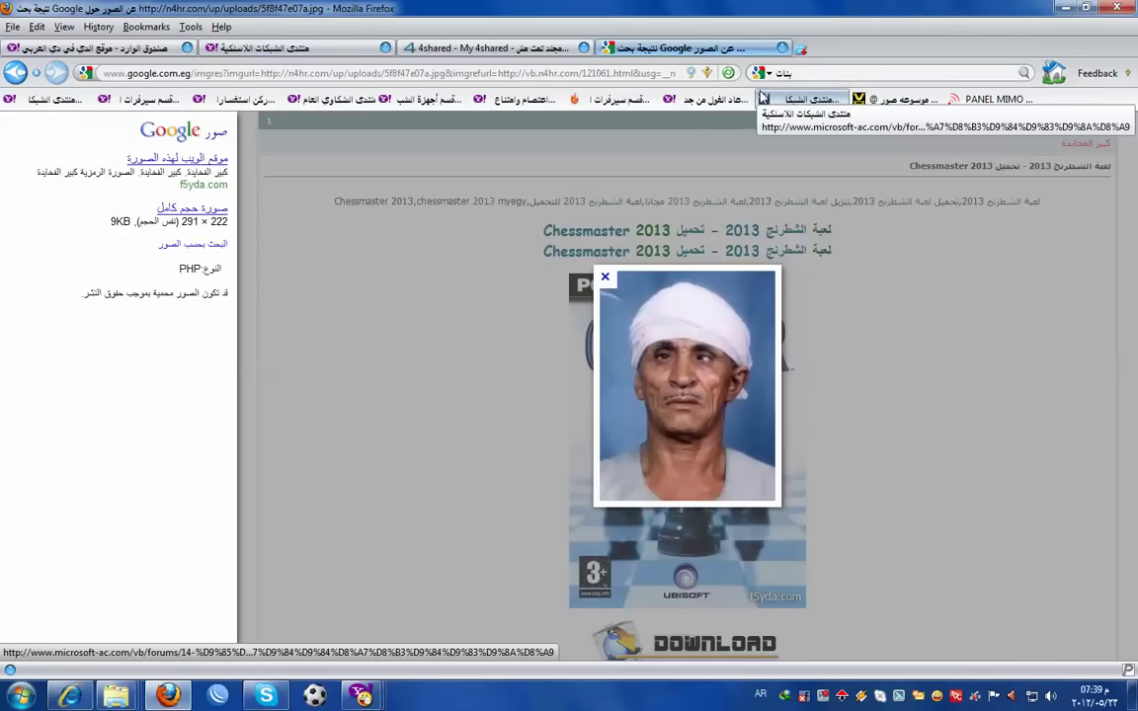
text(عم)
key(Return)
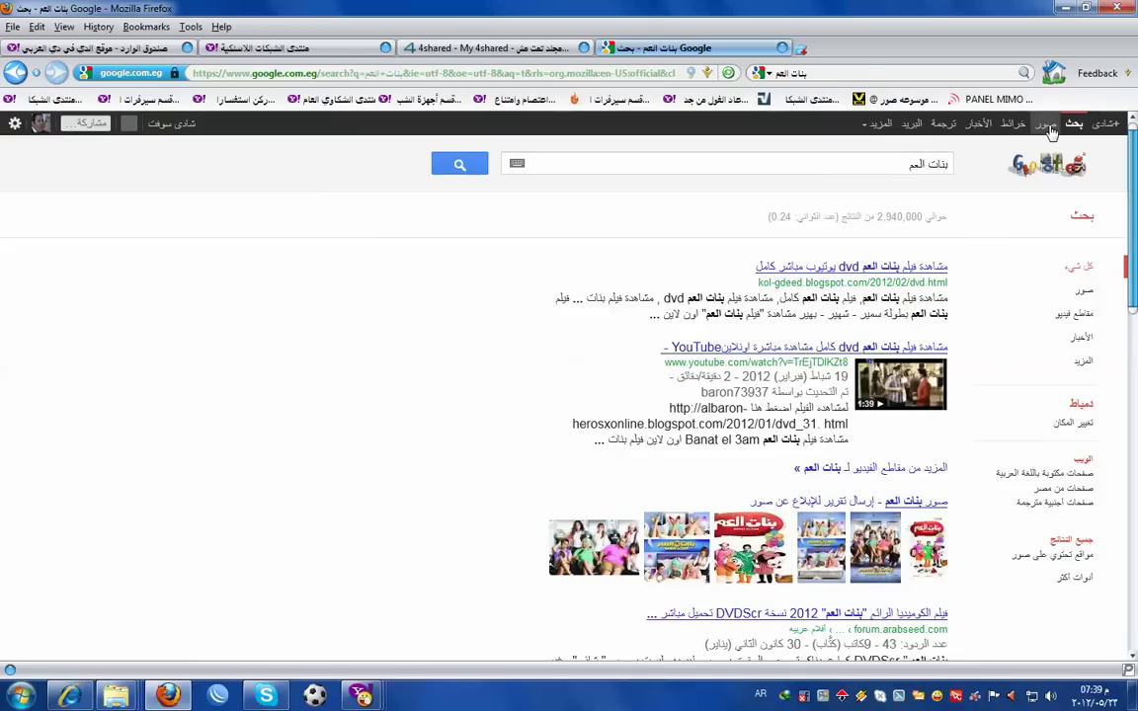
click(1045, 129)
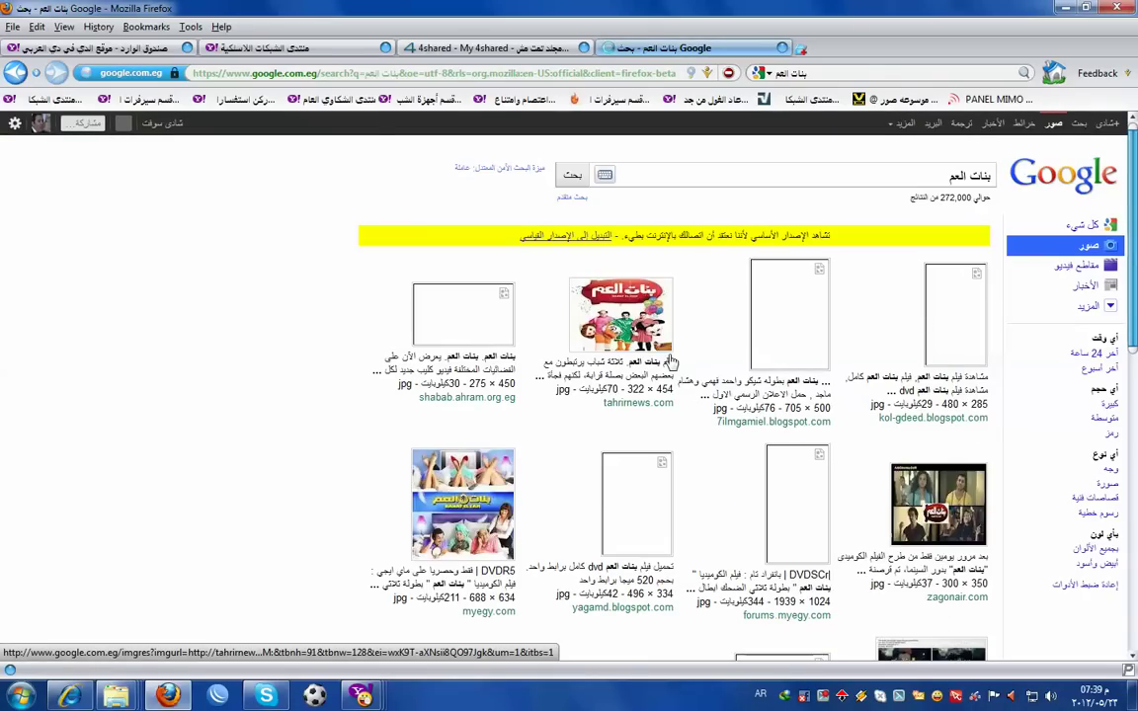
click(474, 501)
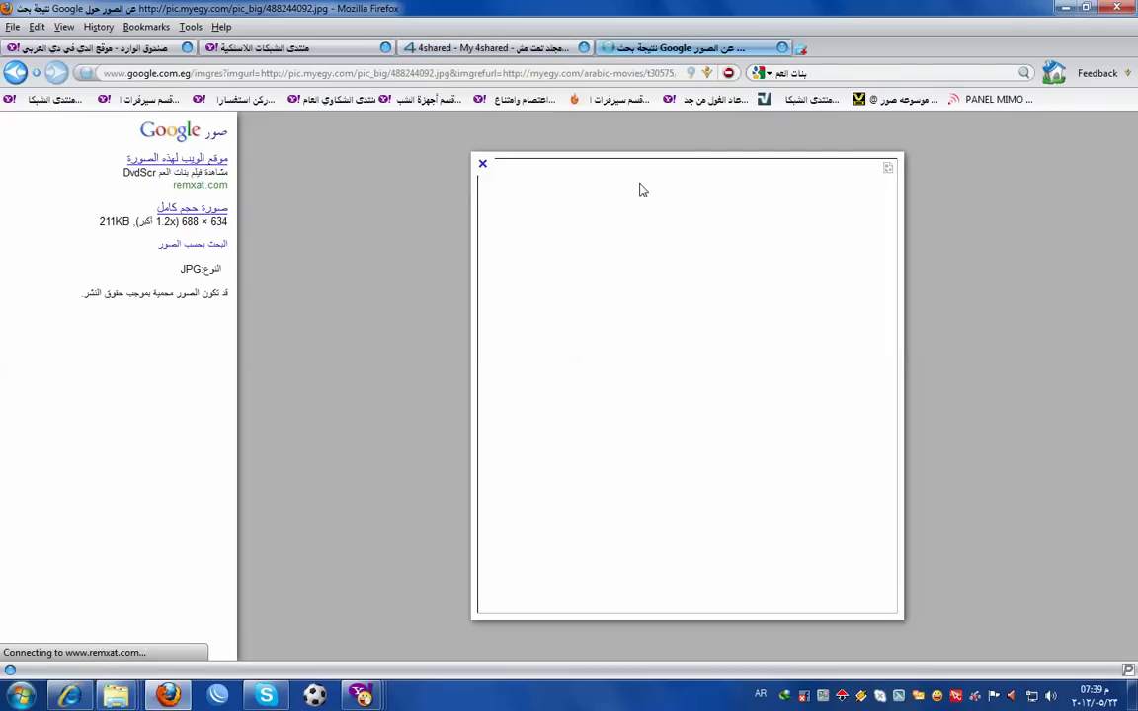
- Close the forum and webmail tabs and save the poster to the Desktop as images.jpg
click(384, 48)
click(188, 47)
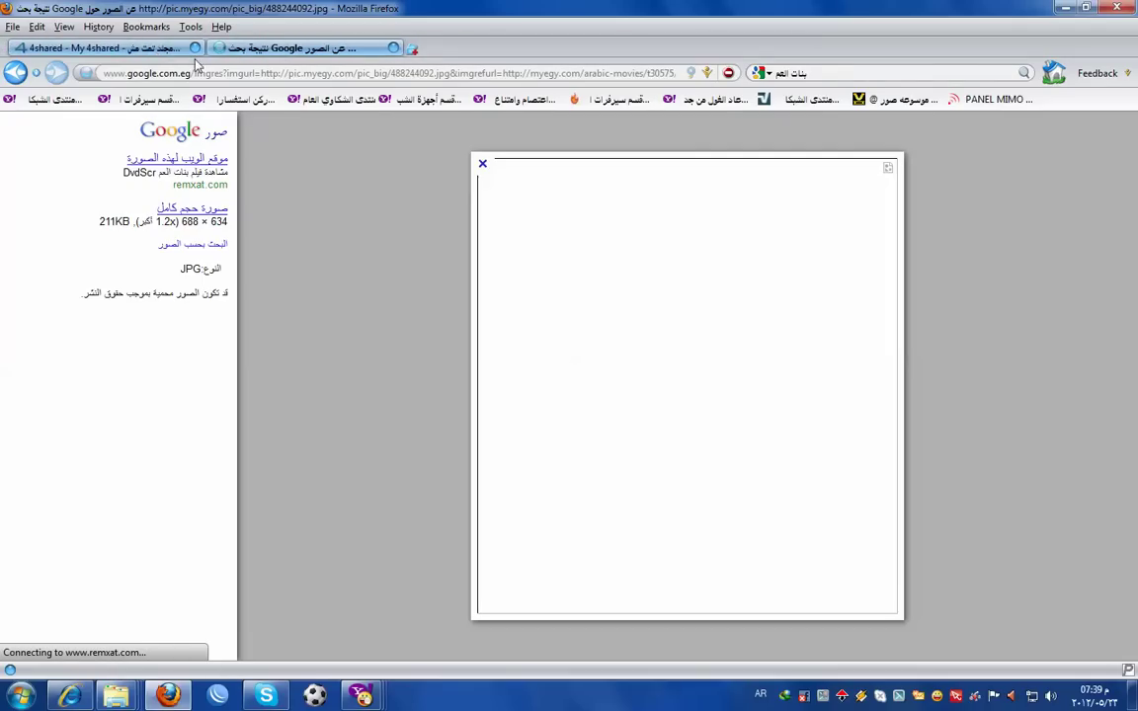
right_click(779, 463)
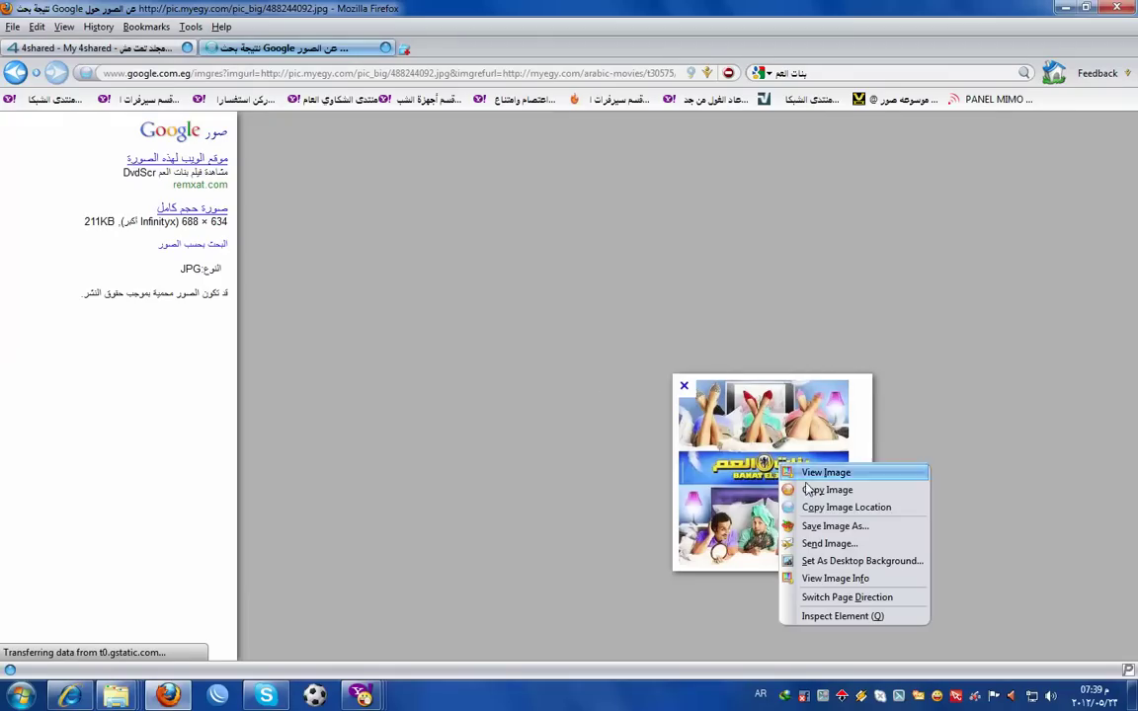
click(840, 531)
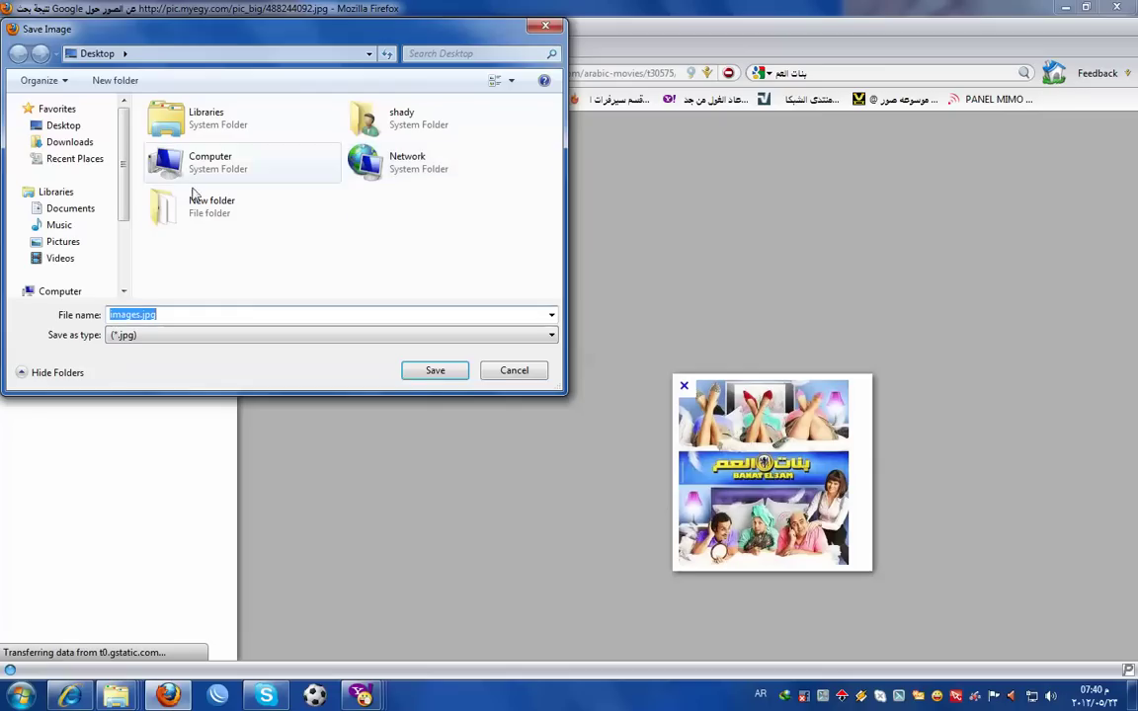
click(432, 373)
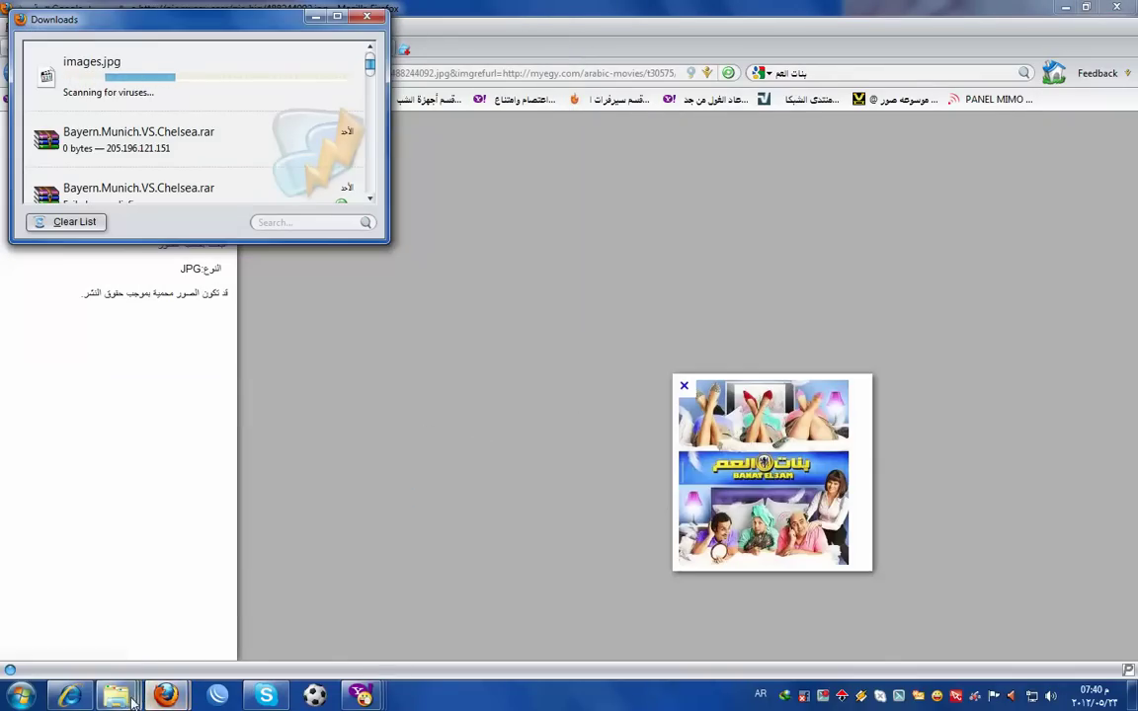
- Permanently delete the two Bnat movie files, leaving only MyEgy.B.3.rar in the folder
mouse_move(115, 696)
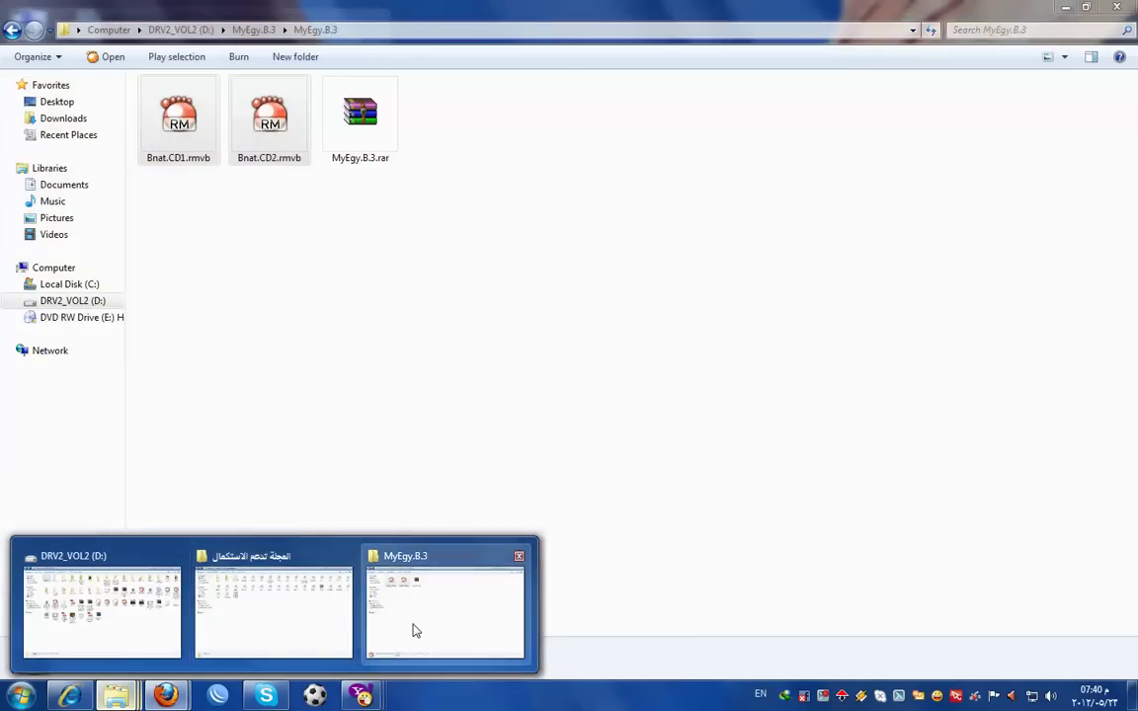
click(415, 630)
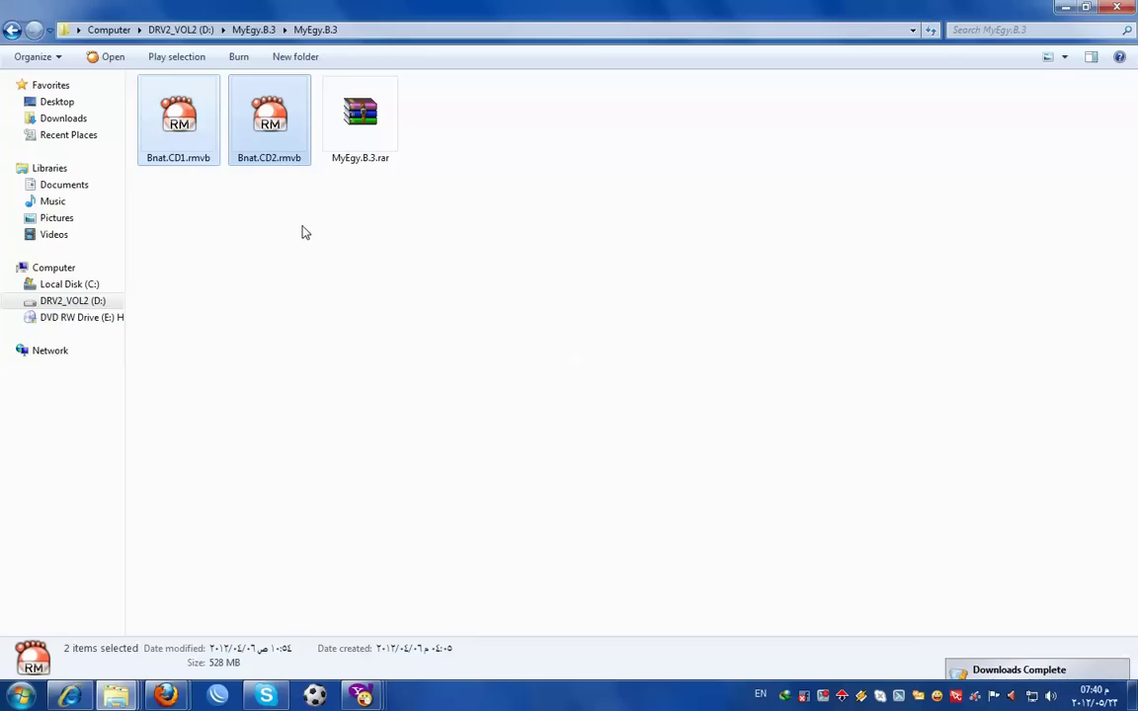
key(shift+Delete)
click(638, 362)
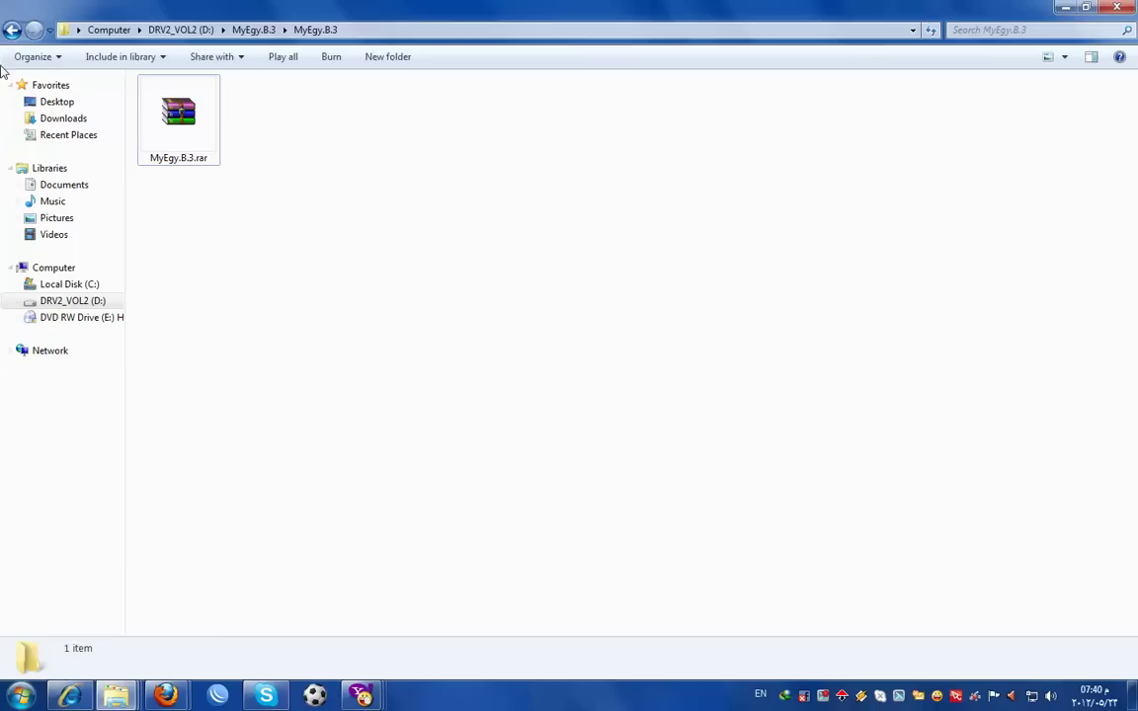
- Cut the outer MyEgy.B.3 folder for moving and clear the windows to reach the desktop
click(12, 31)
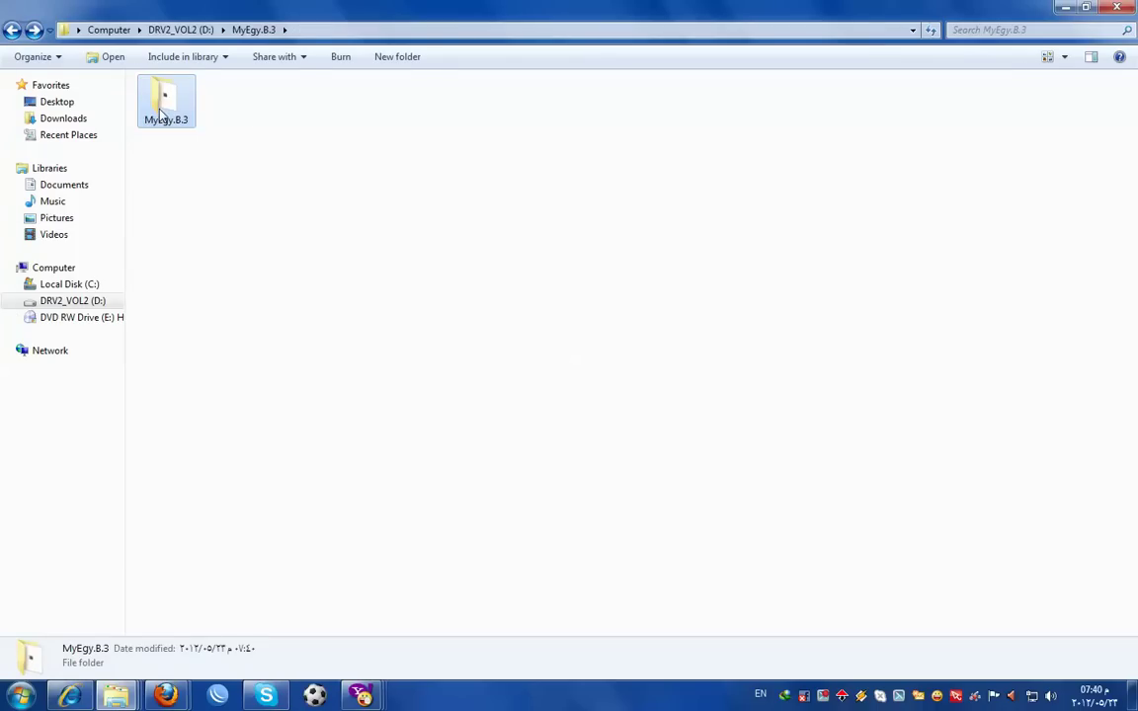
right_click(160, 115)
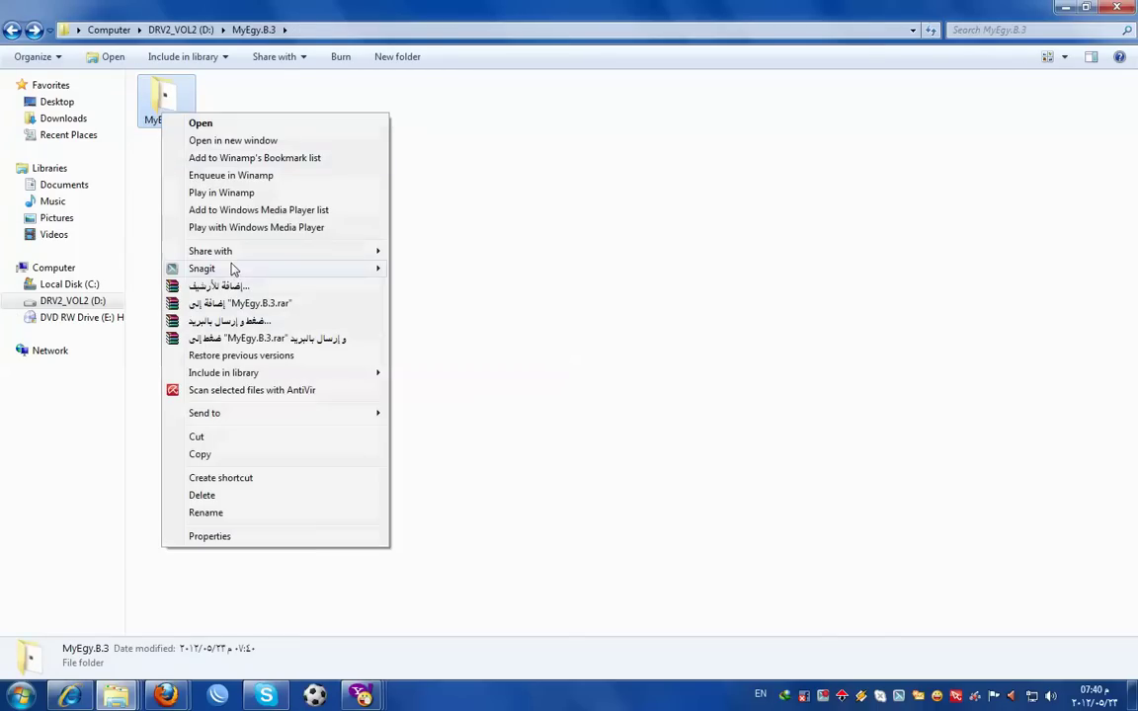
click(221, 438)
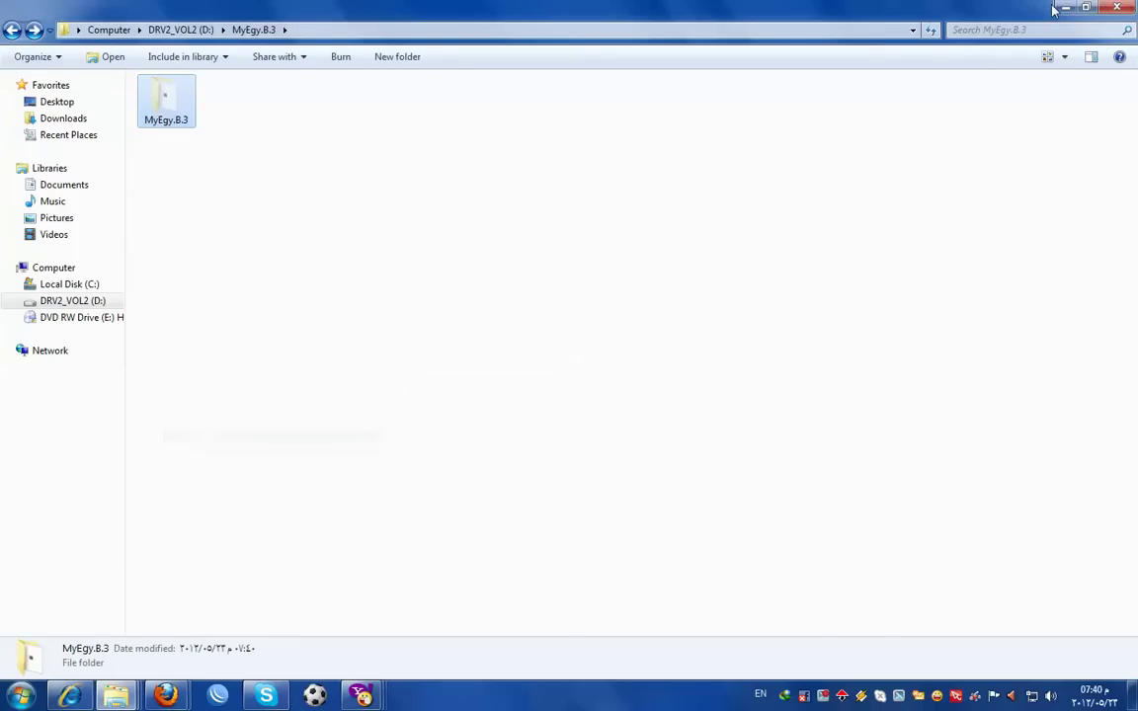
click(1062, 8)
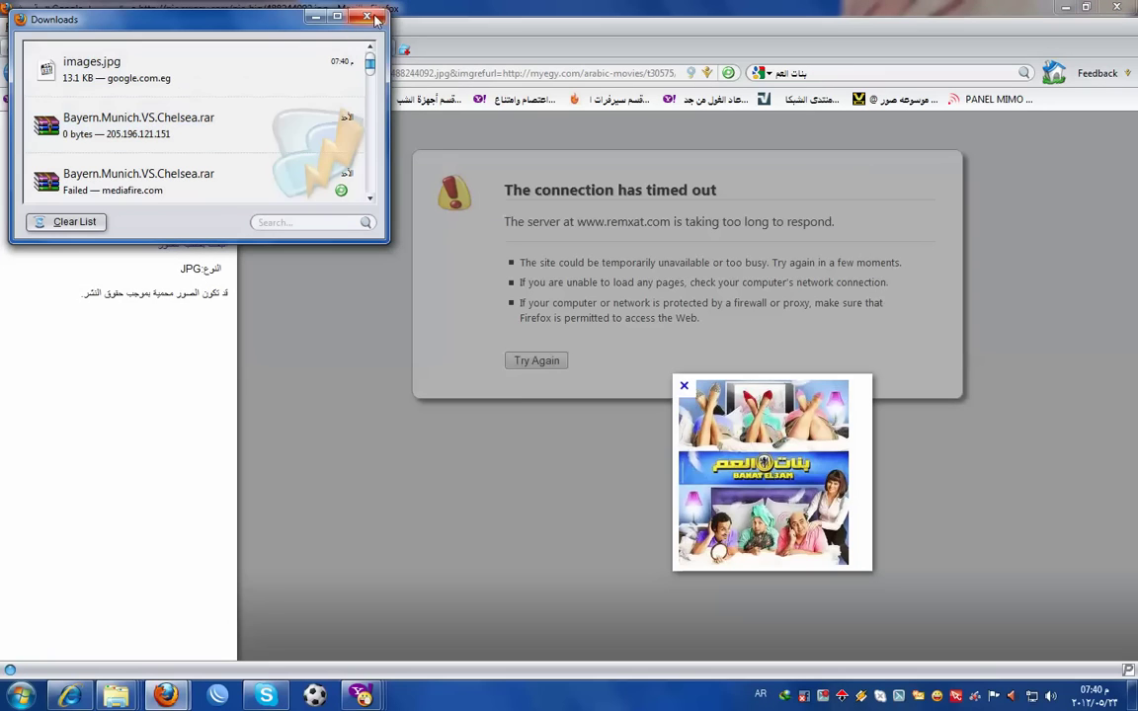
click(367, 17)
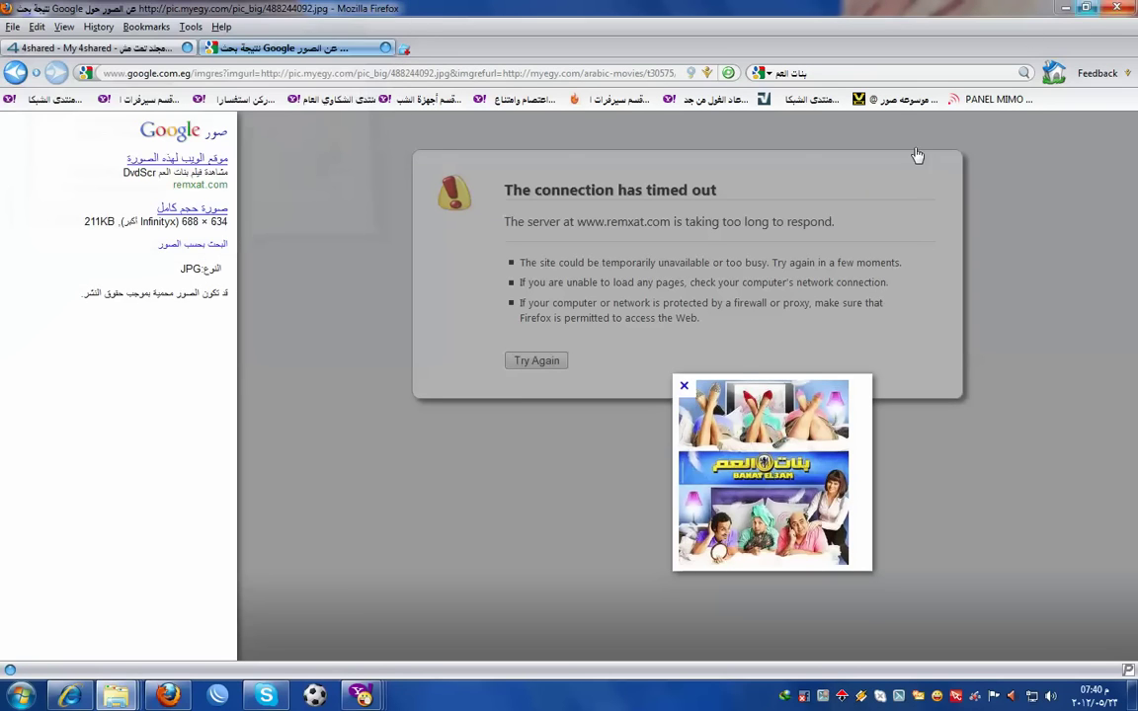
click(1065, 7)
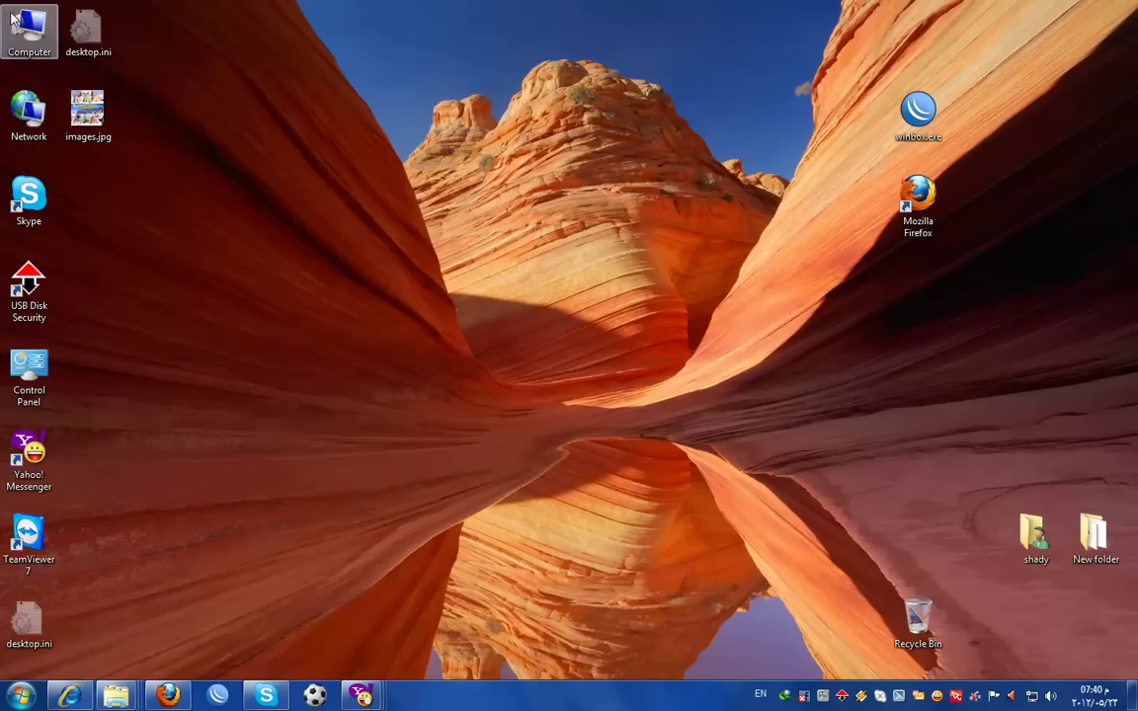
- Paste the MyEgy.B.3 folder into D:\AppServ\www\egystars\www\smart
double_click(15, 25)
double_click(396, 129)
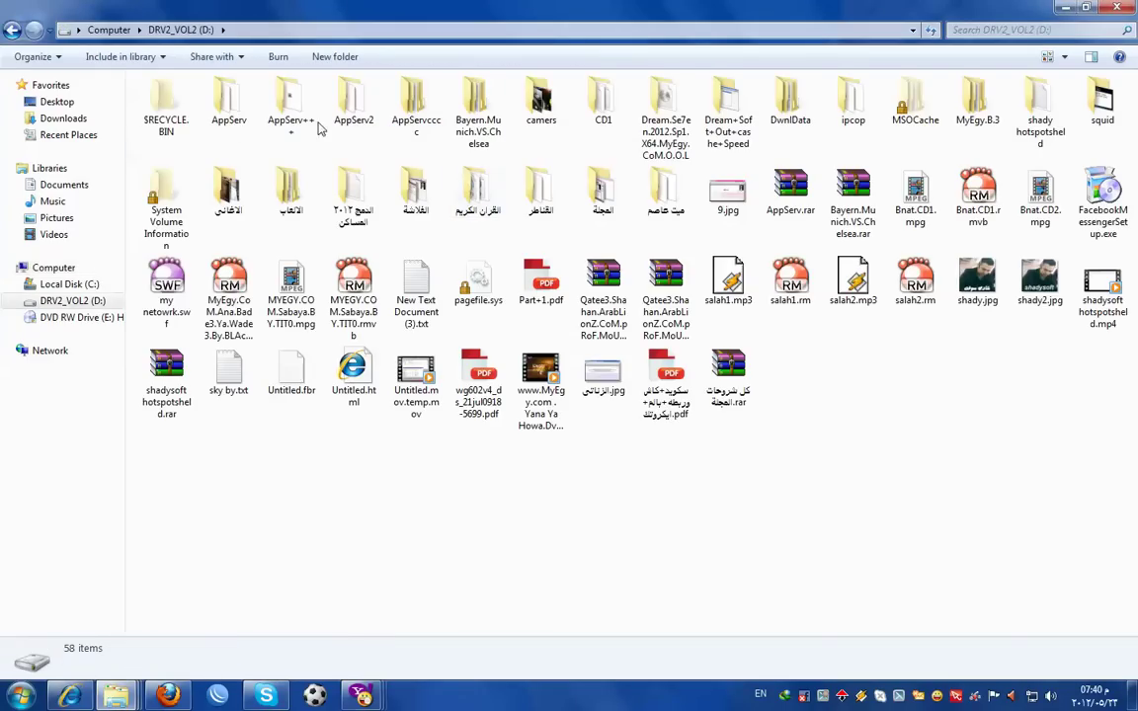
double_click(232, 91)
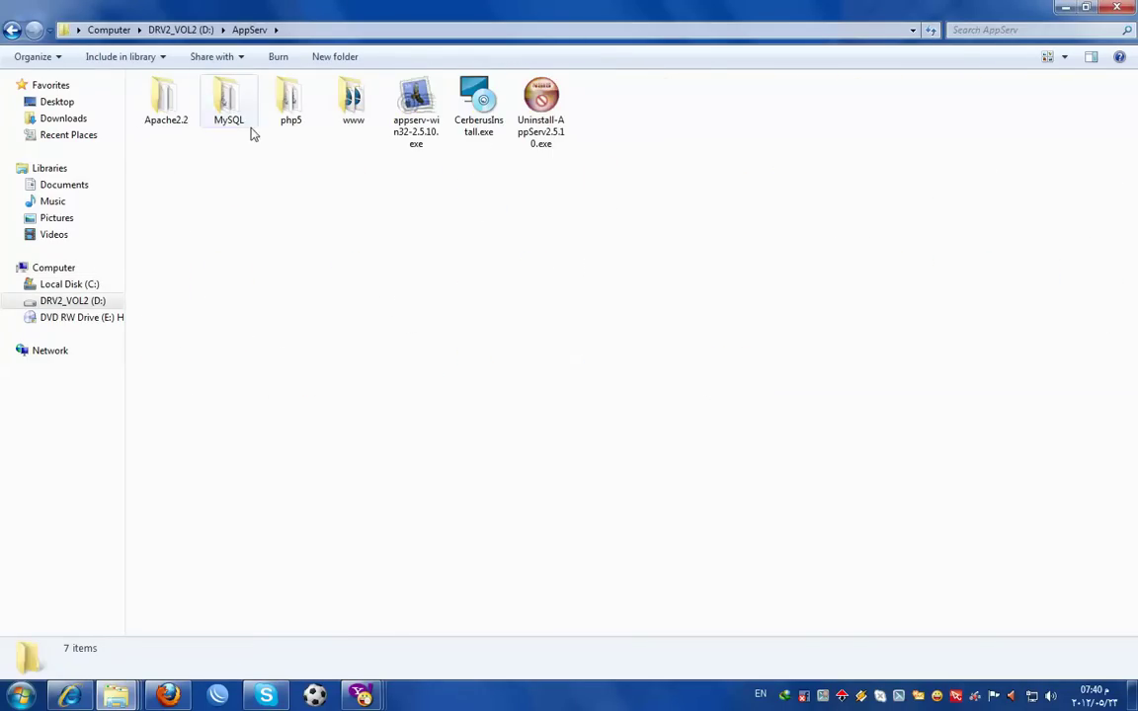
double_click(355, 97)
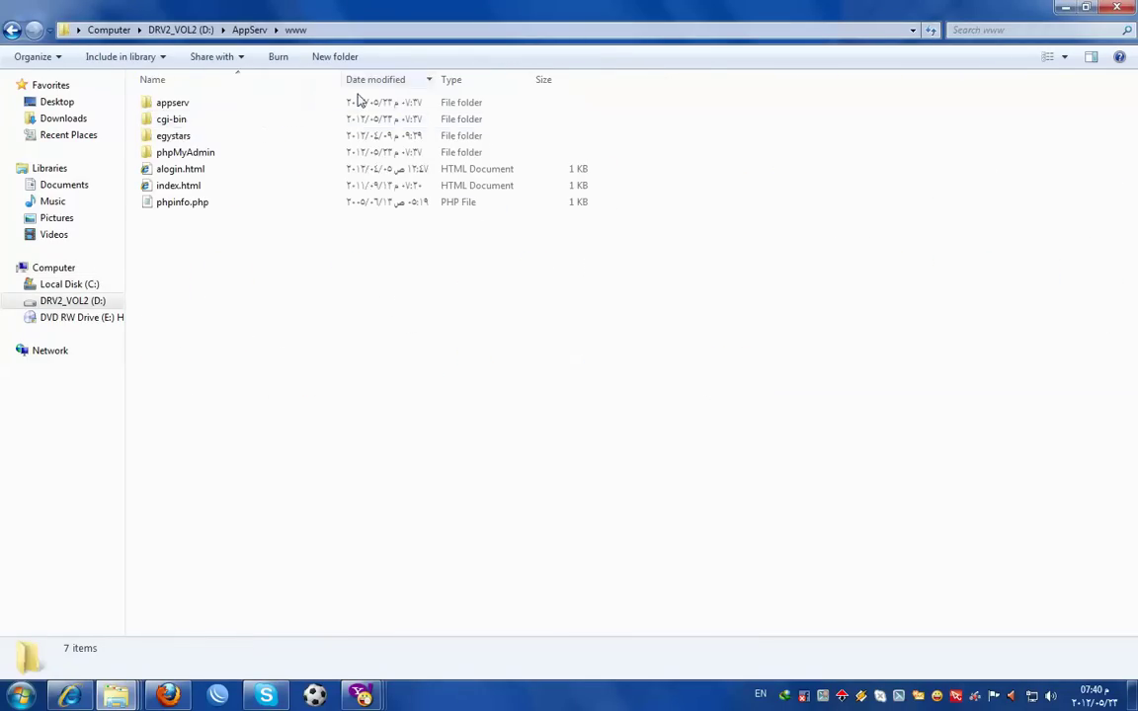
double_click(195, 141)
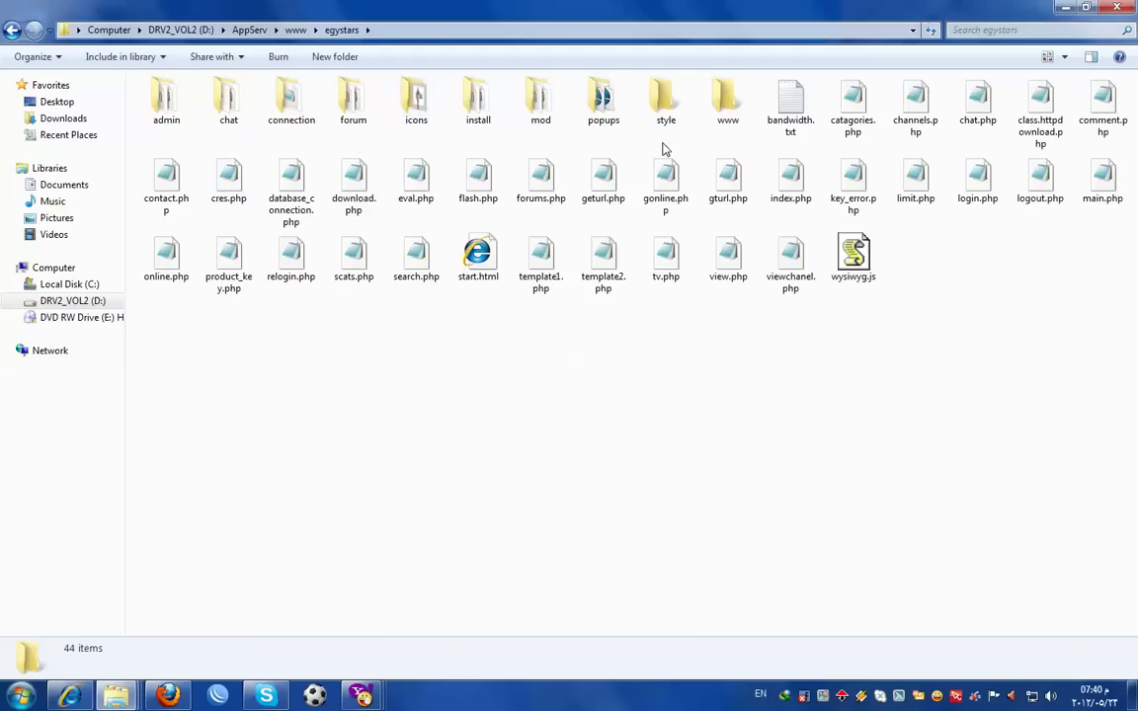
double_click(735, 111)
click(354, 107)
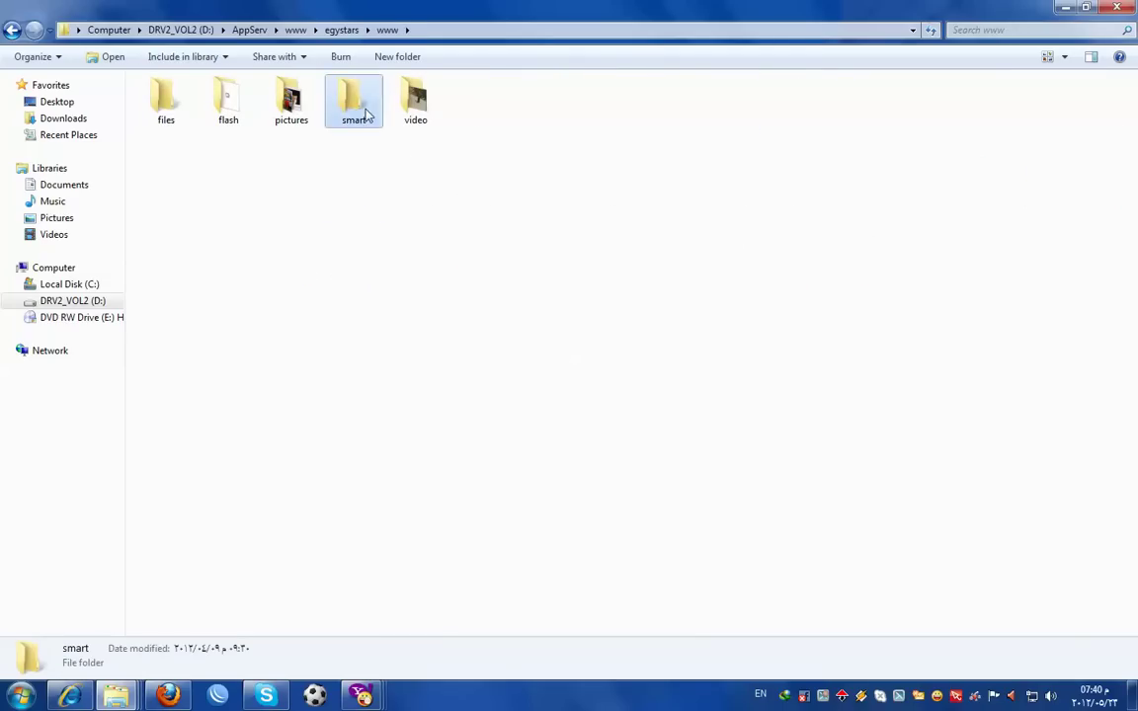
double_click(354, 107)
right_click(330, 251)
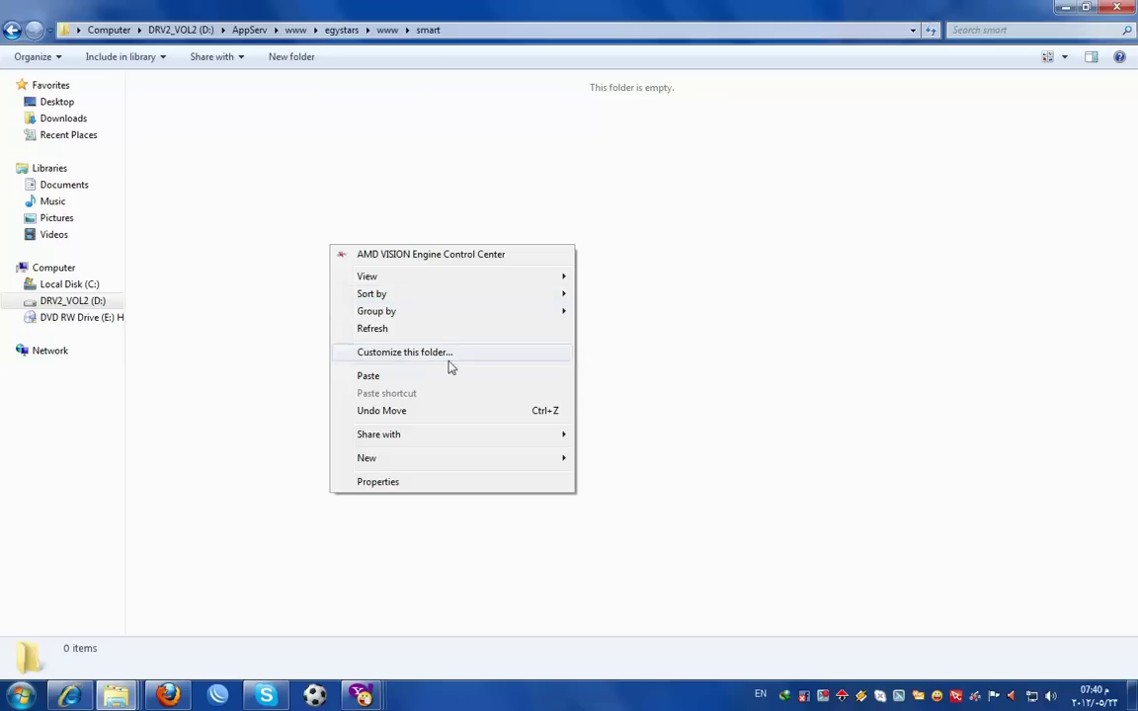
click(366, 376)
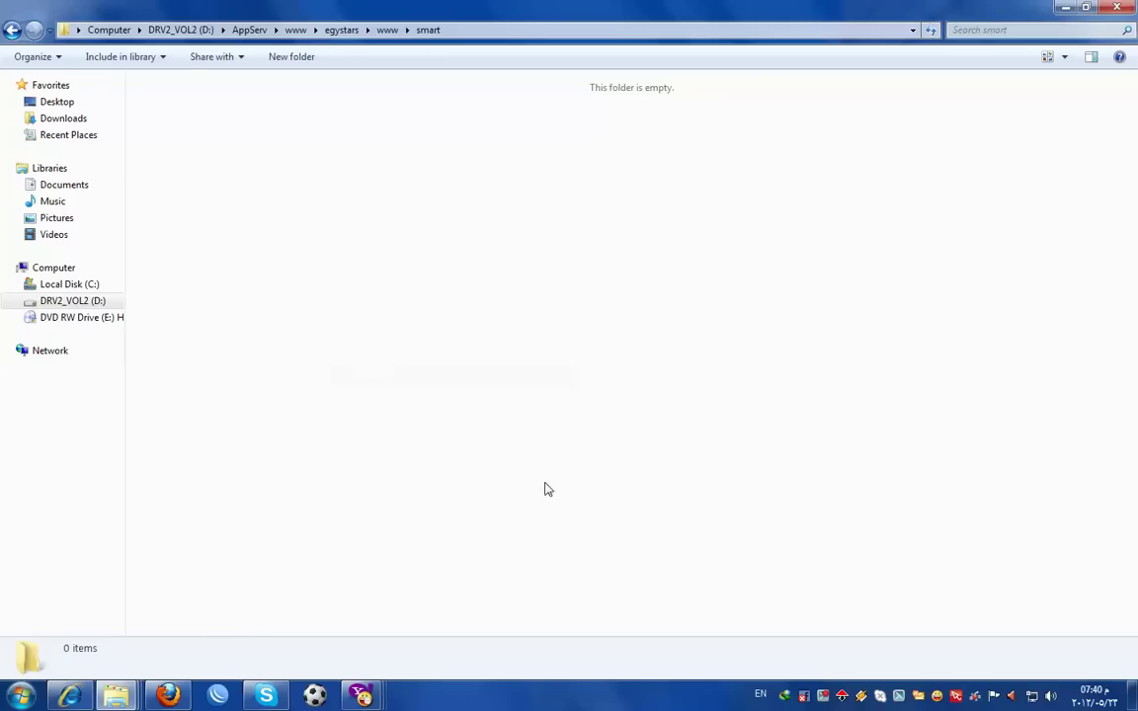
click(1062, 8)
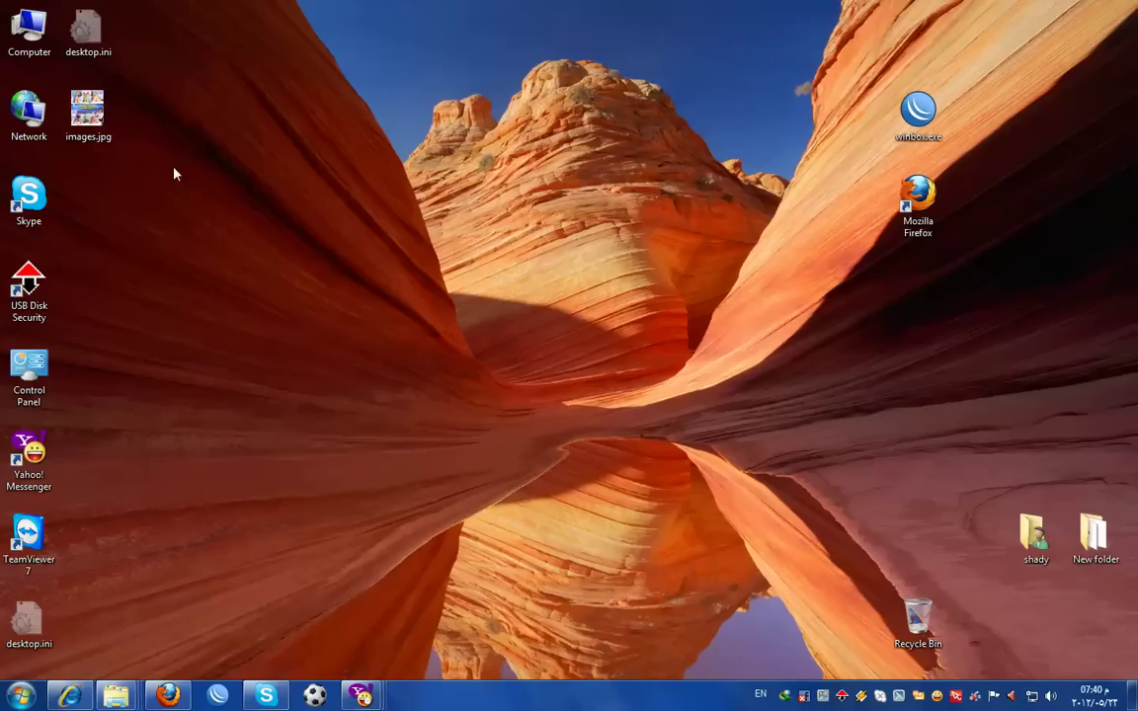
- Rename the desktop image images.jpg to imaccges.jpg and copy it
click(88, 138)
click(86, 140)
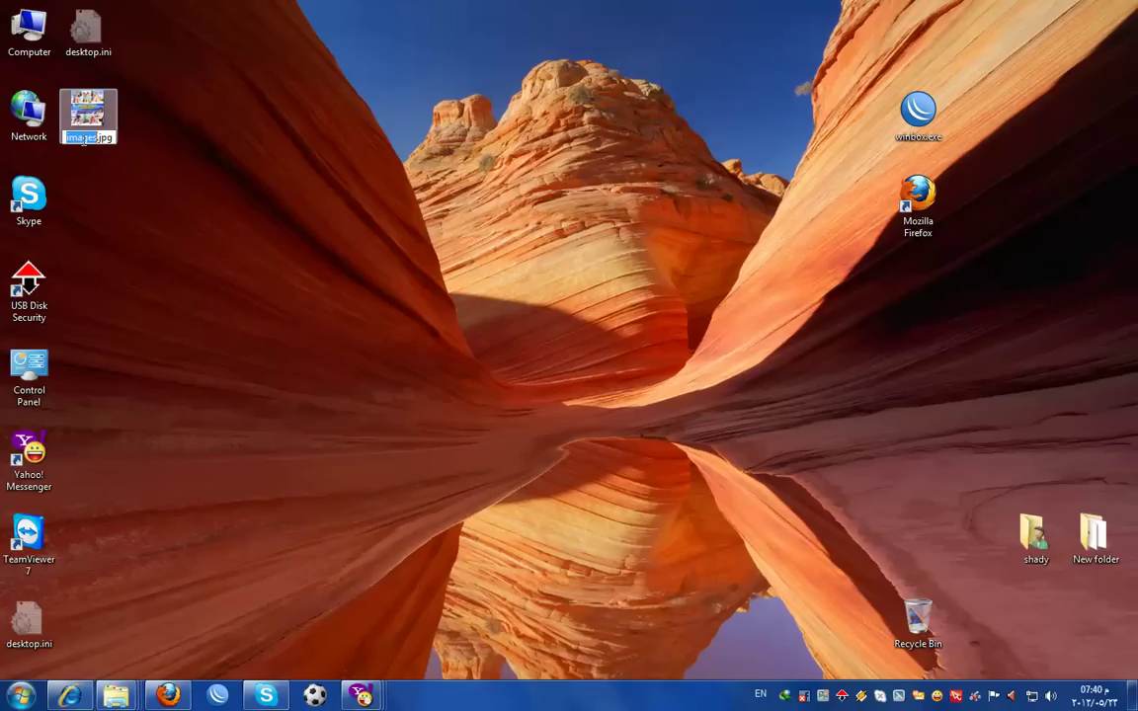
key(Return)
right_click(90, 126)
click(142, 482)
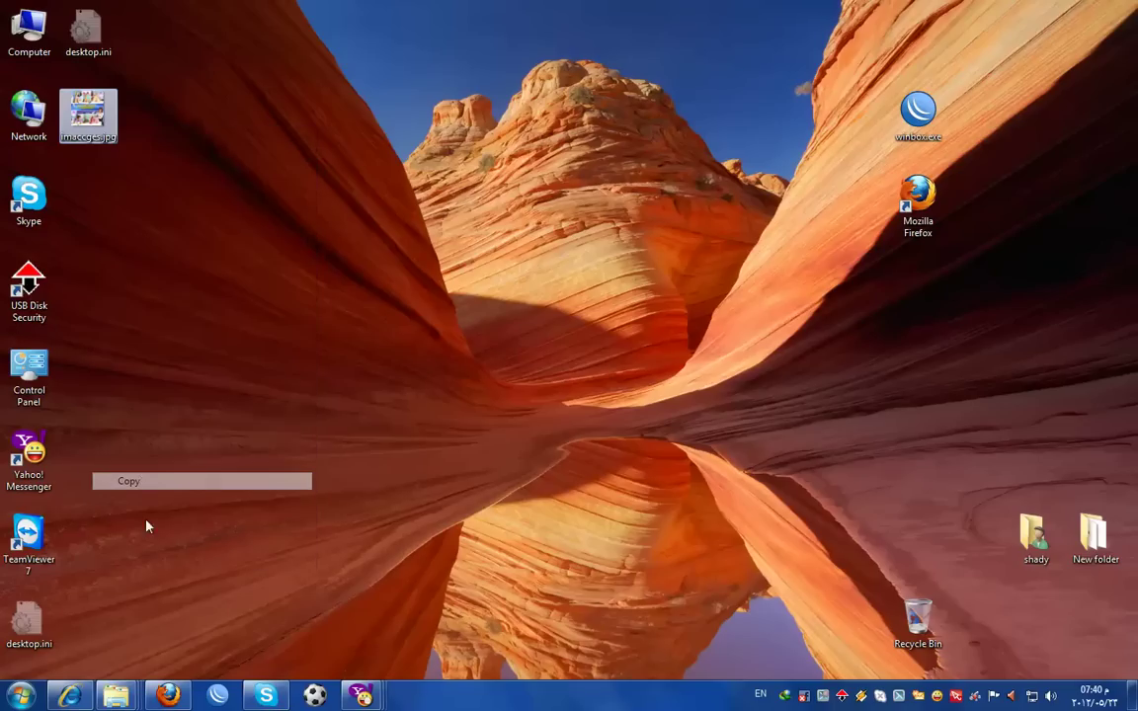
- Paste imaccges.jpg into smart\MyEgy.B.3 beside MyEgy.B.3.rar
mouse_move(116, 695)
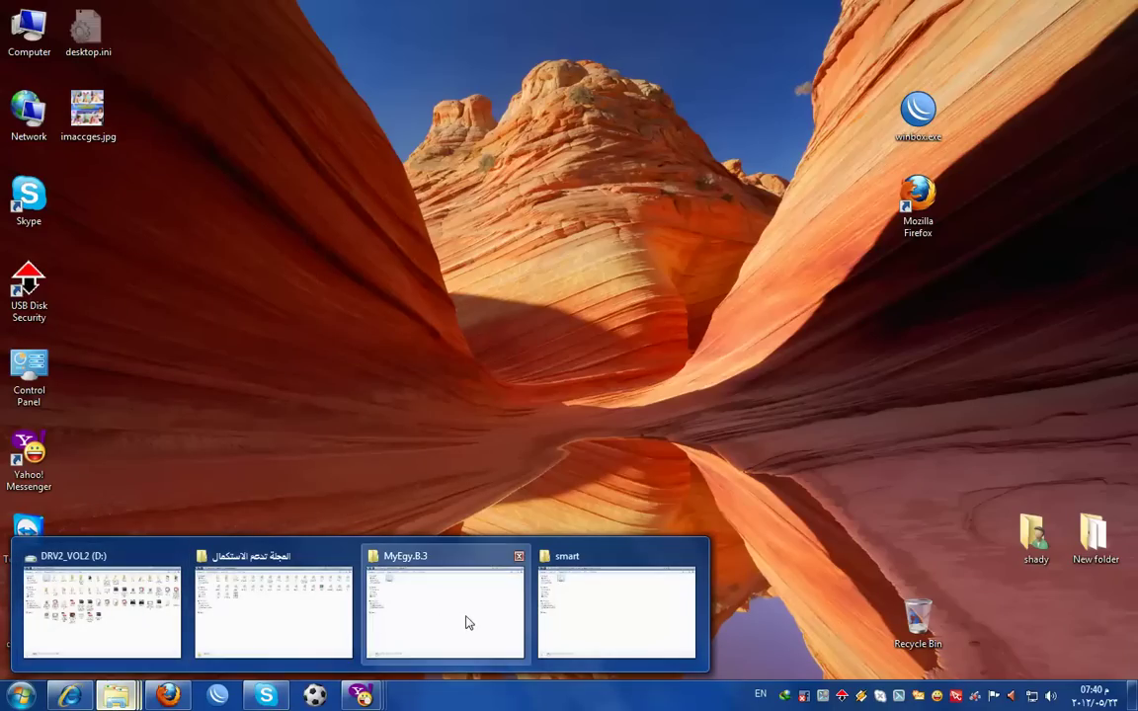
click(467, 617)
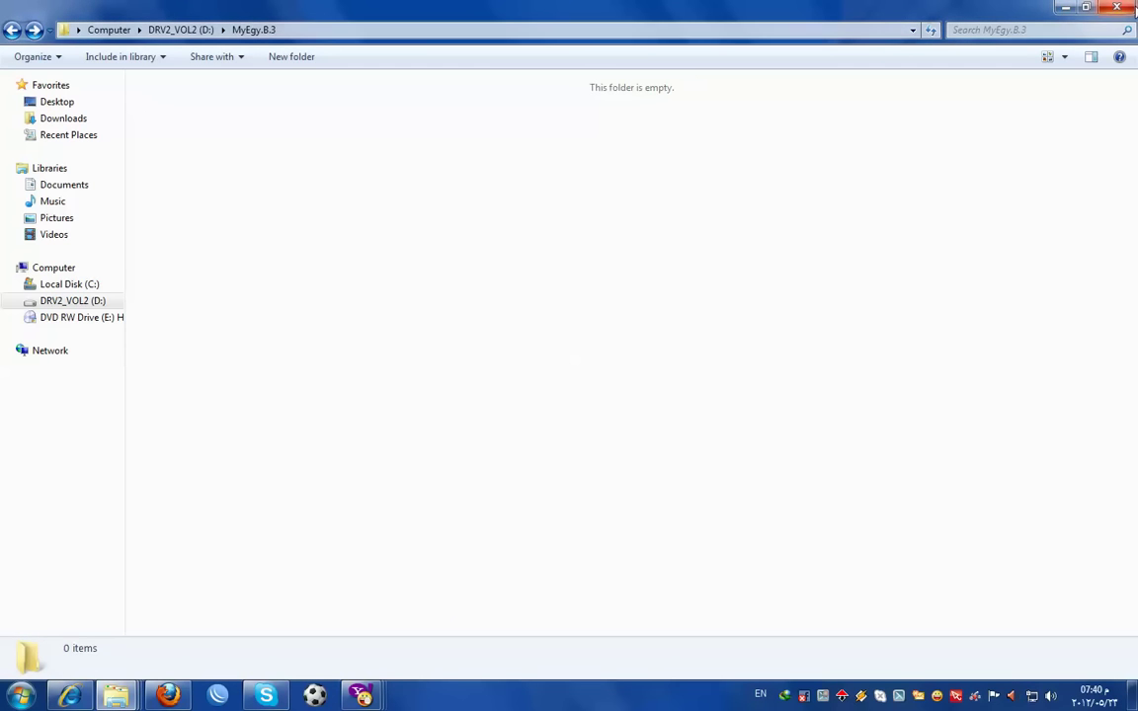
click(1126, 8)
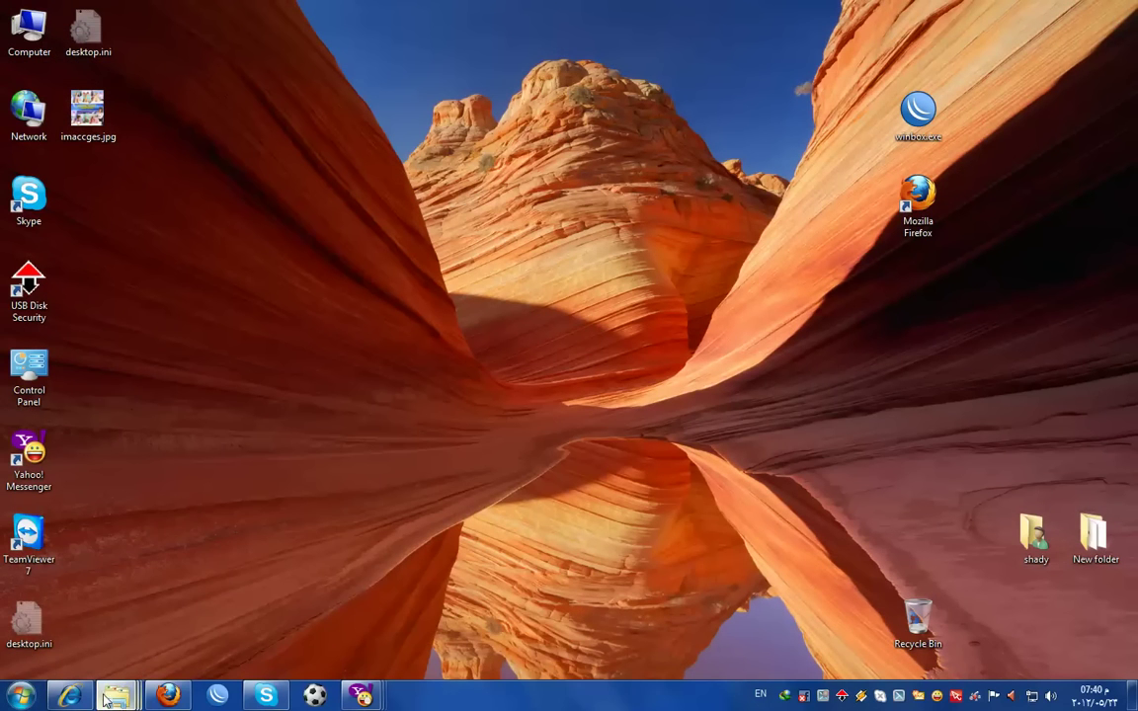
mouse_move(106, 697)
click(440, 577)
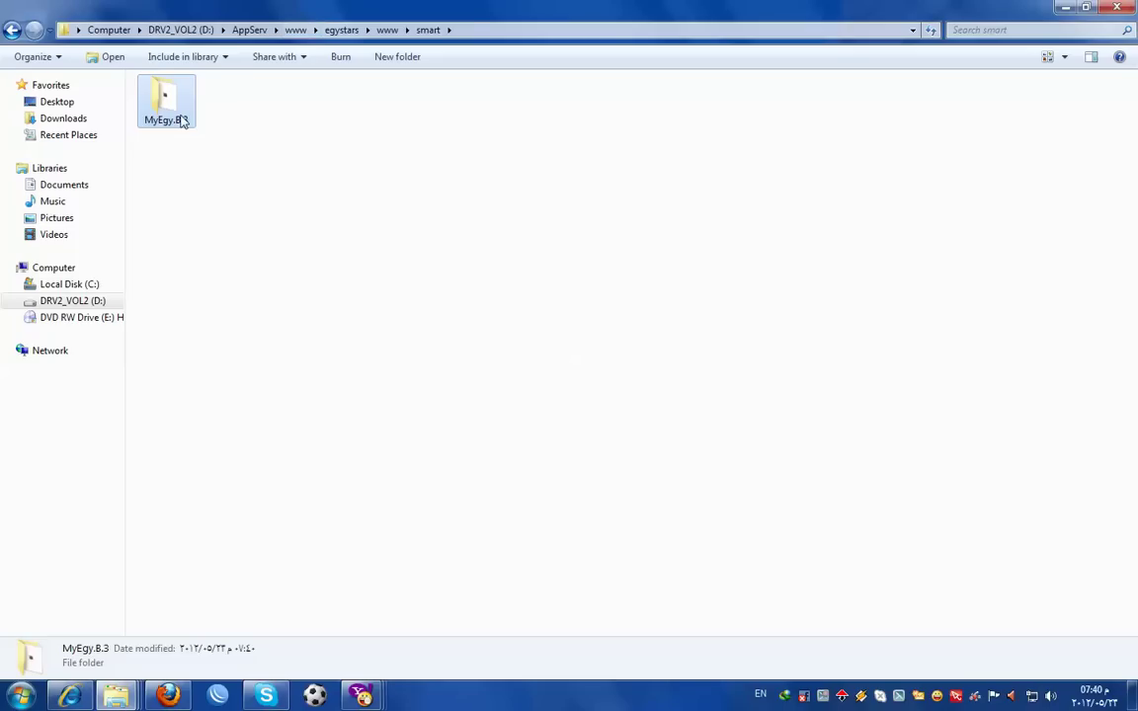
double_click(181, 122)
right_click(271, 252)
click(308, 379)
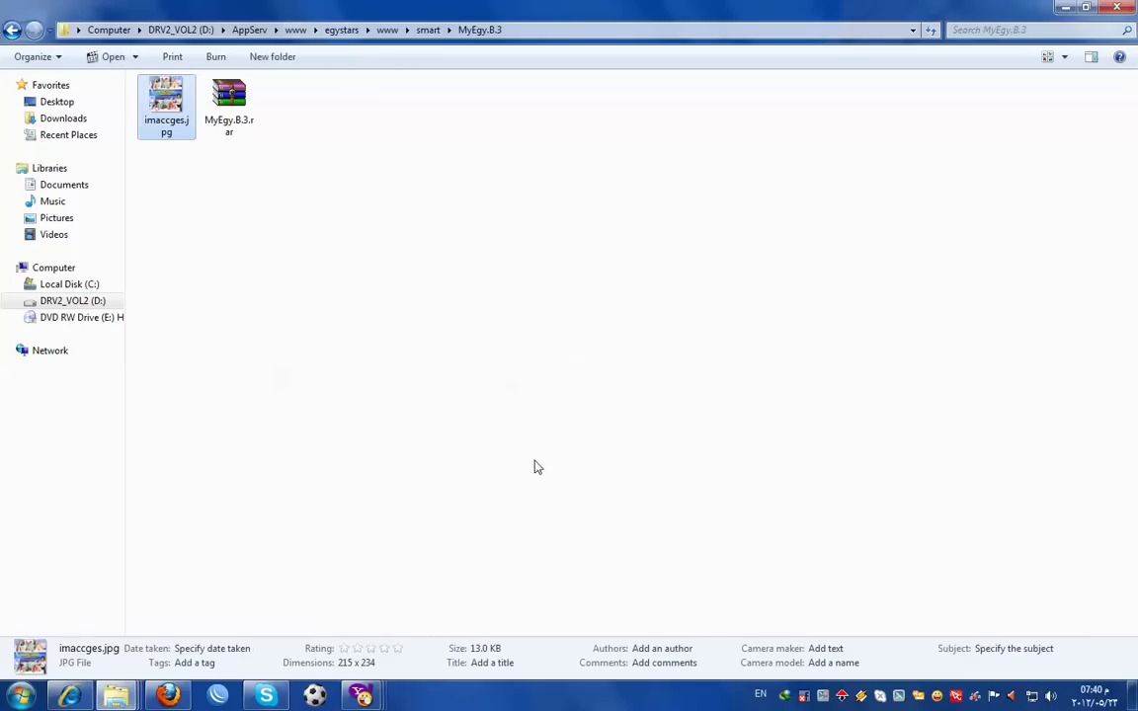
click(1119, 8)
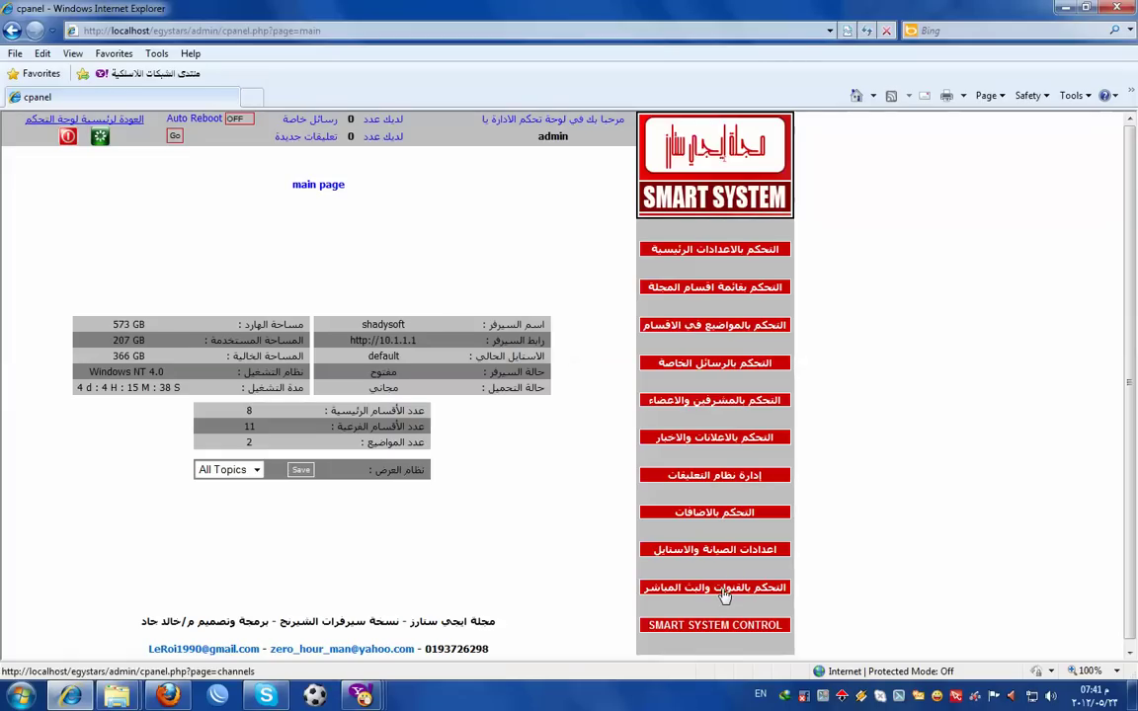
click(253, 98)
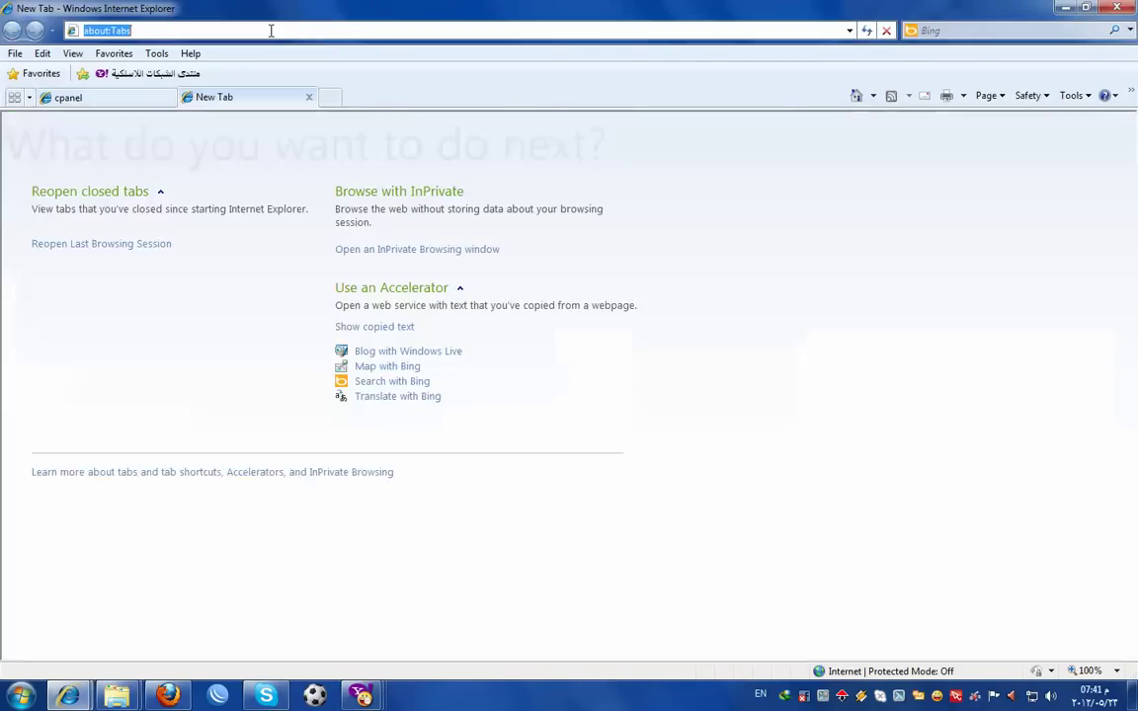
text(local)
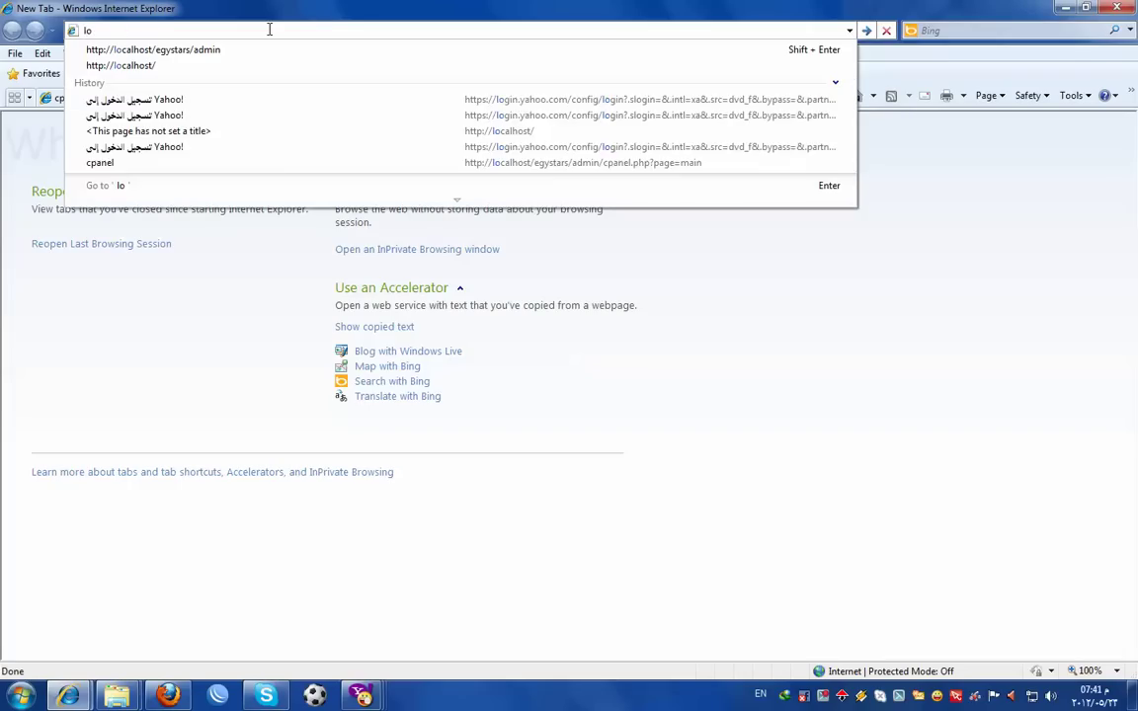
click(169, 63)
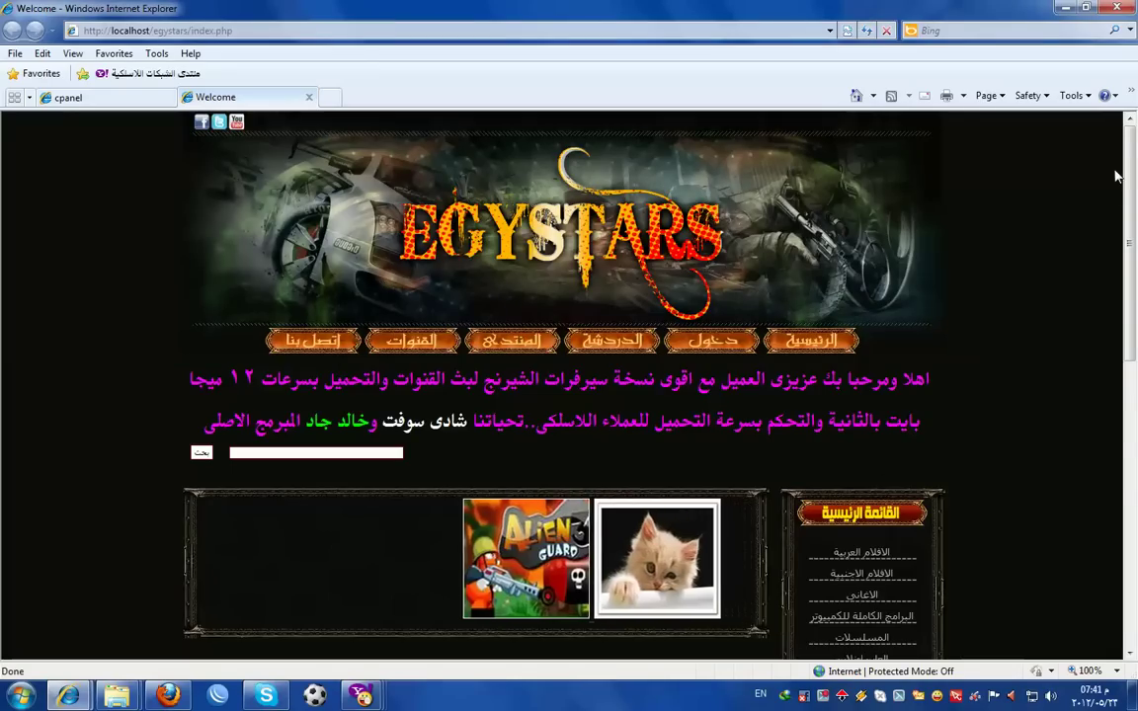
drag(1133, 229, 1133, 355)
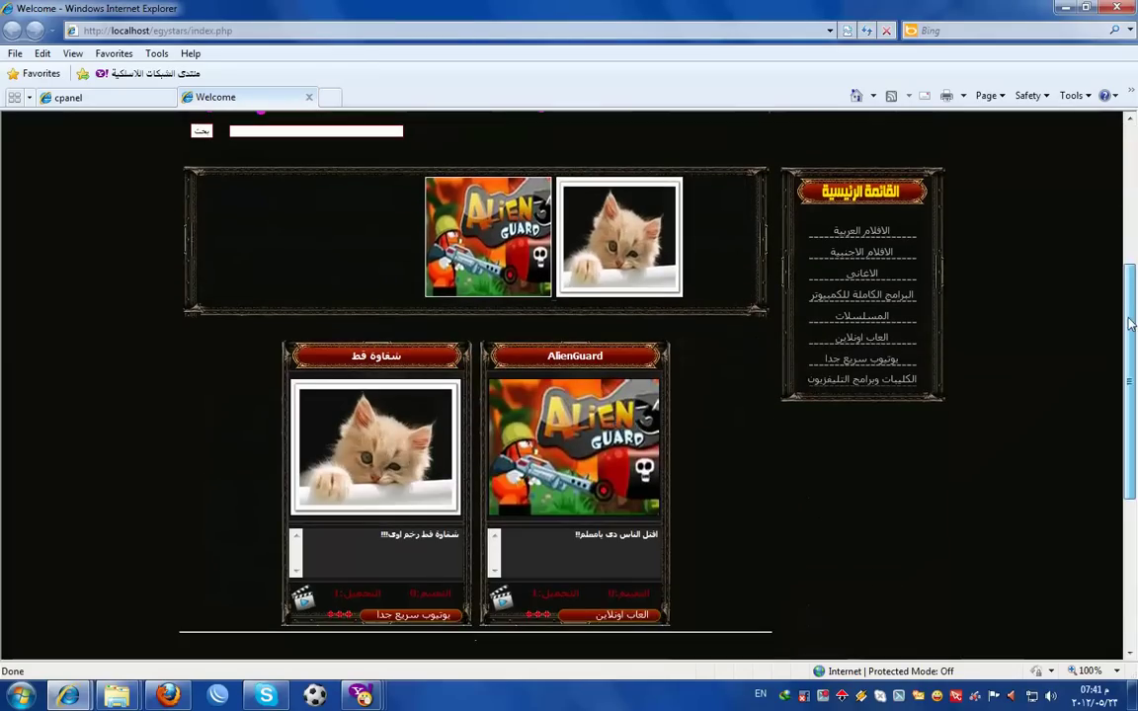
click(84, 98)
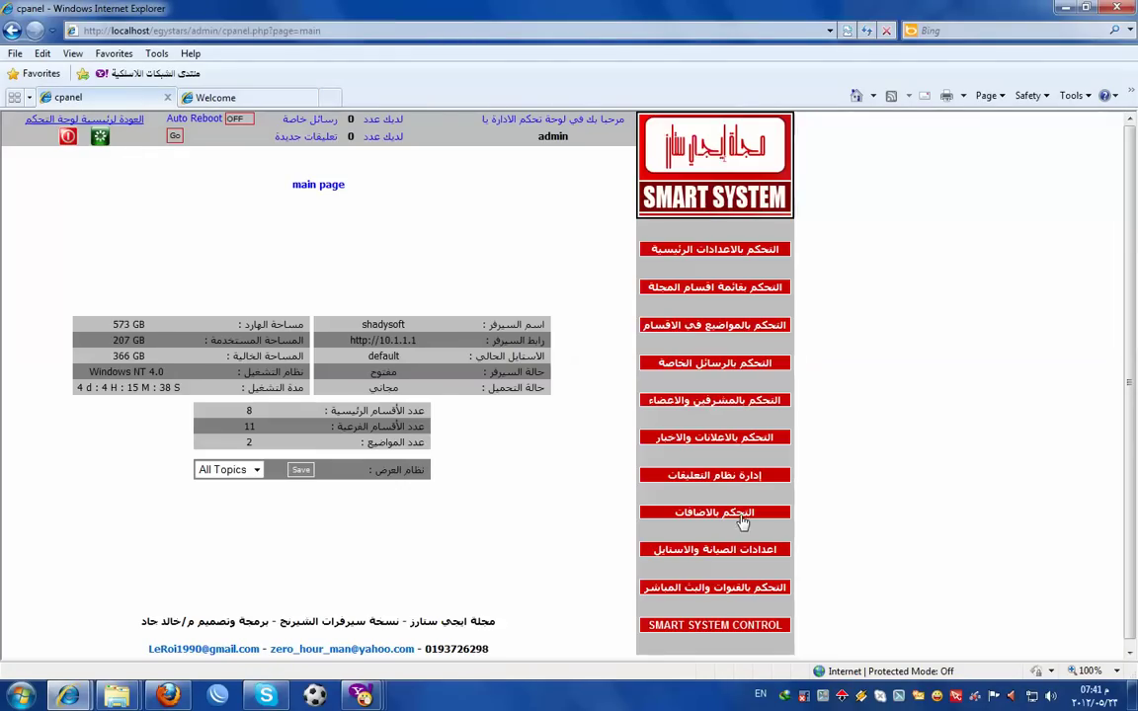
- Add MyEgy.B.3.rar via Smart System under Arabic films, new films, as normal download
click(691, 629)
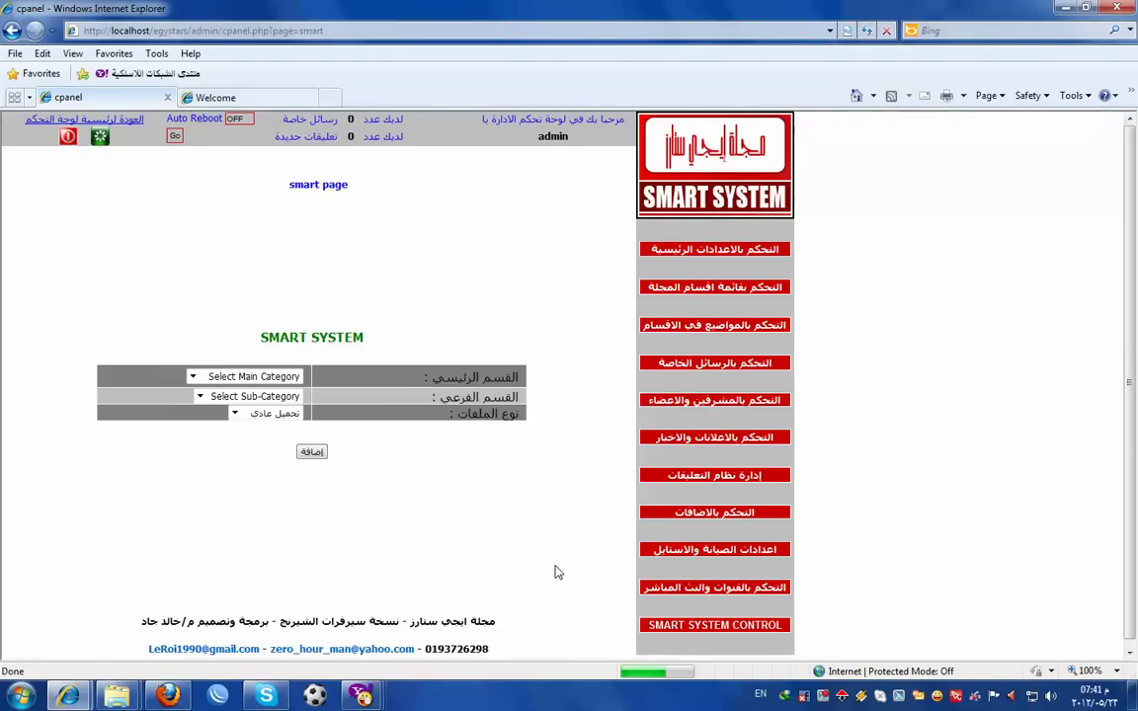
click(194, 381)
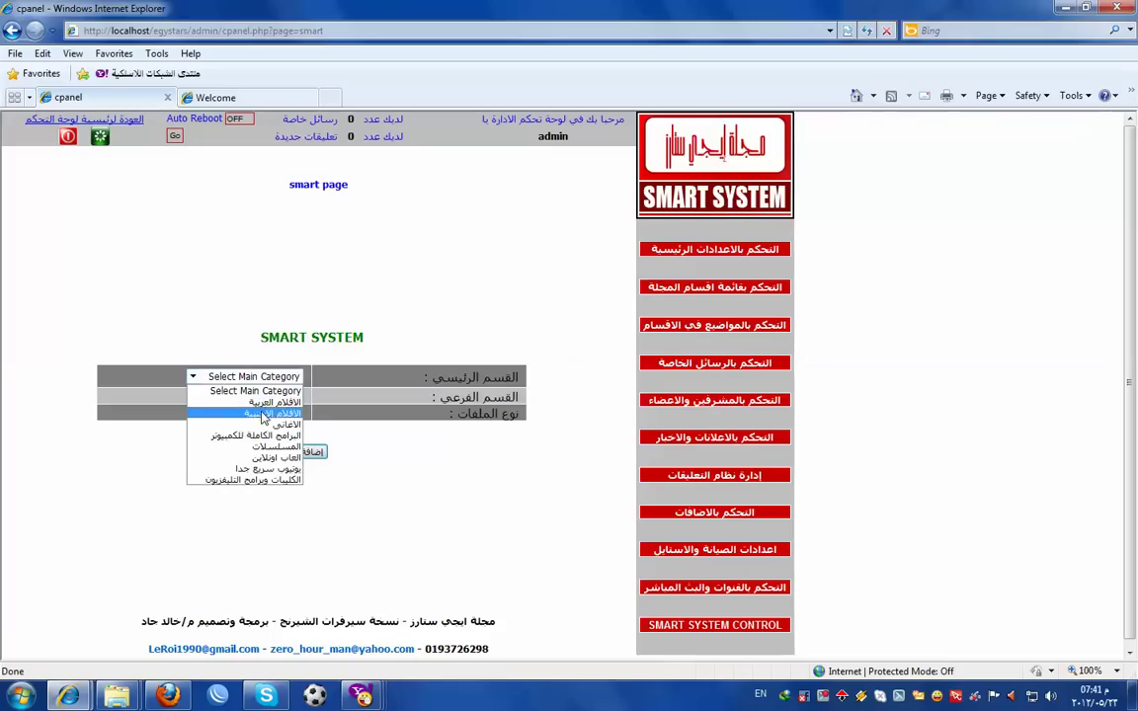
click(202, 403)
click(201, 398)
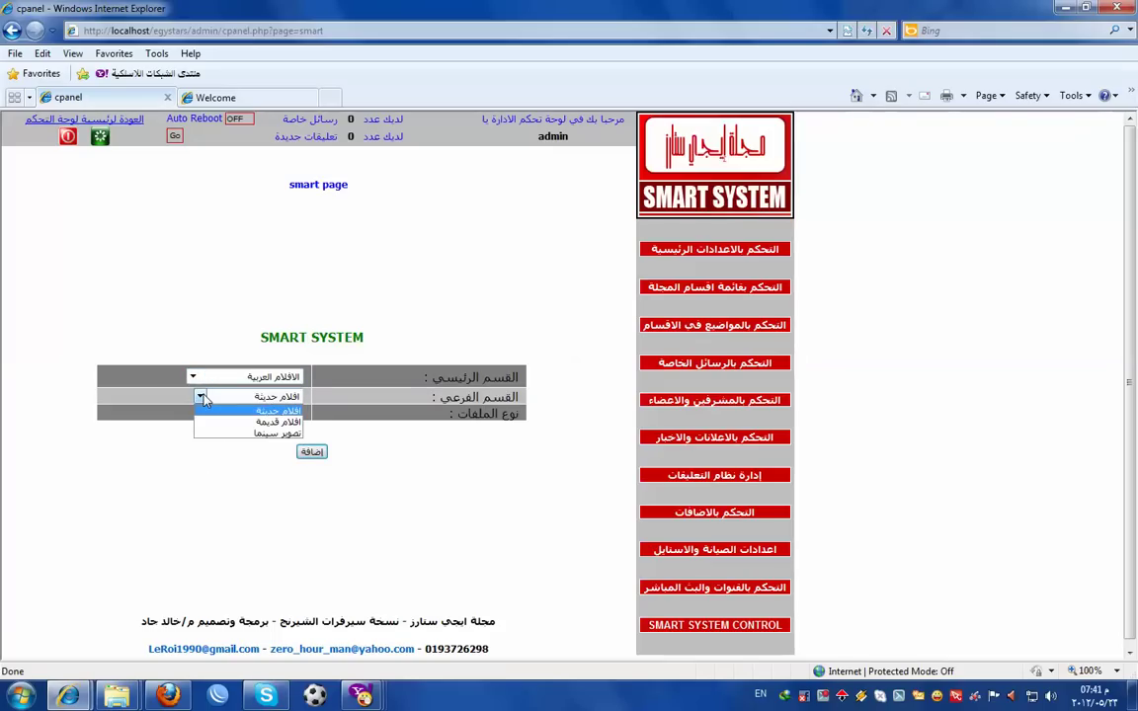
click(203, 398)
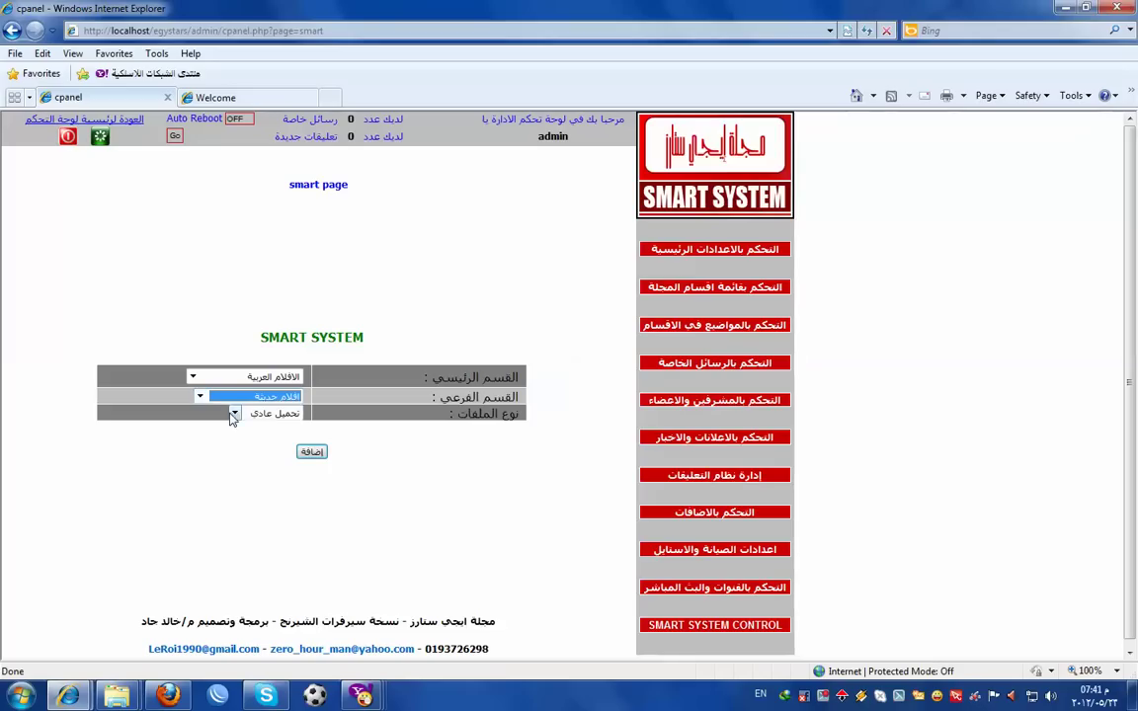
click(235, 415)
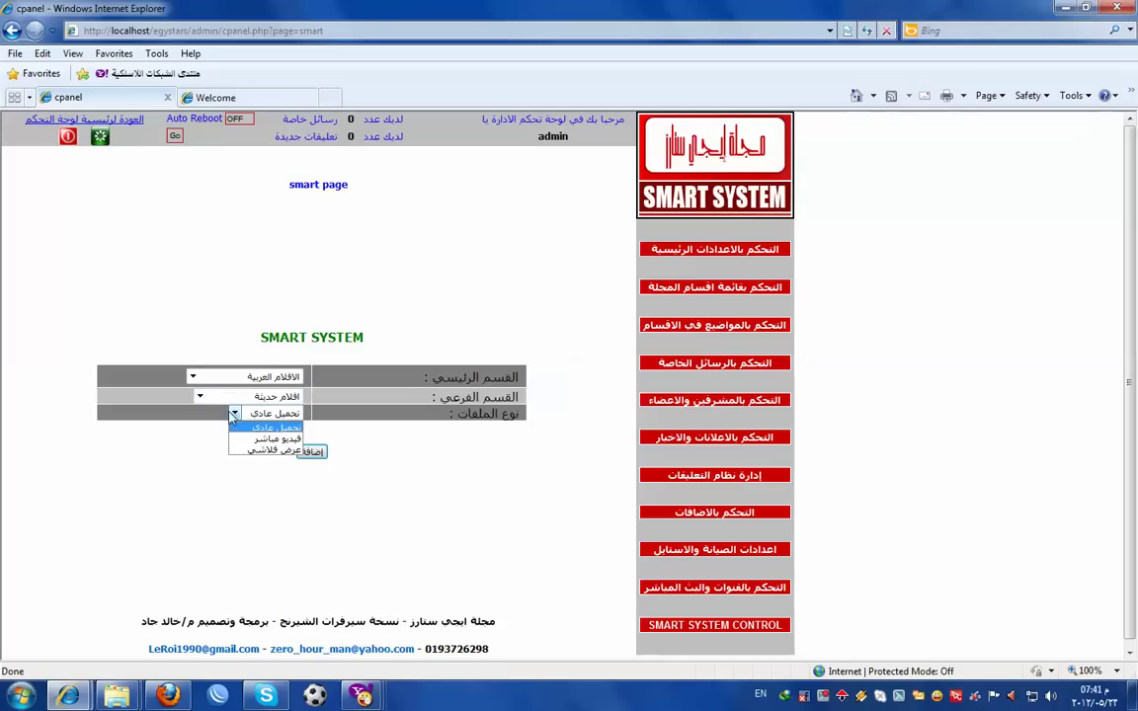
click(247, 426)
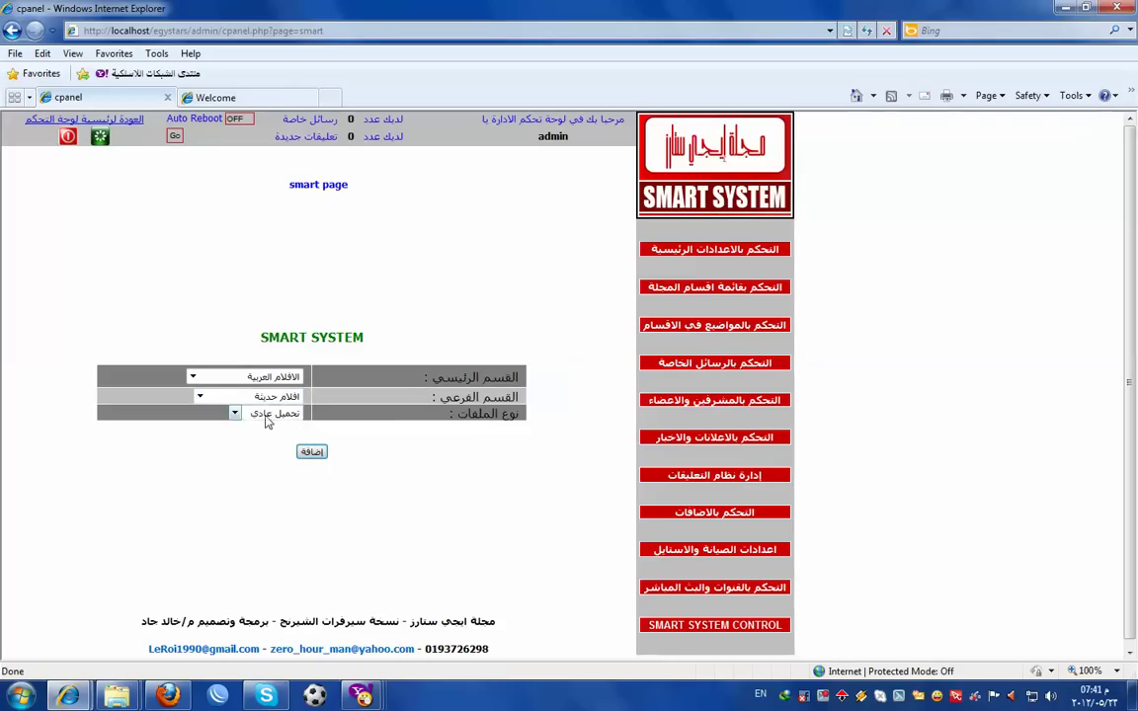
click(322, 452)
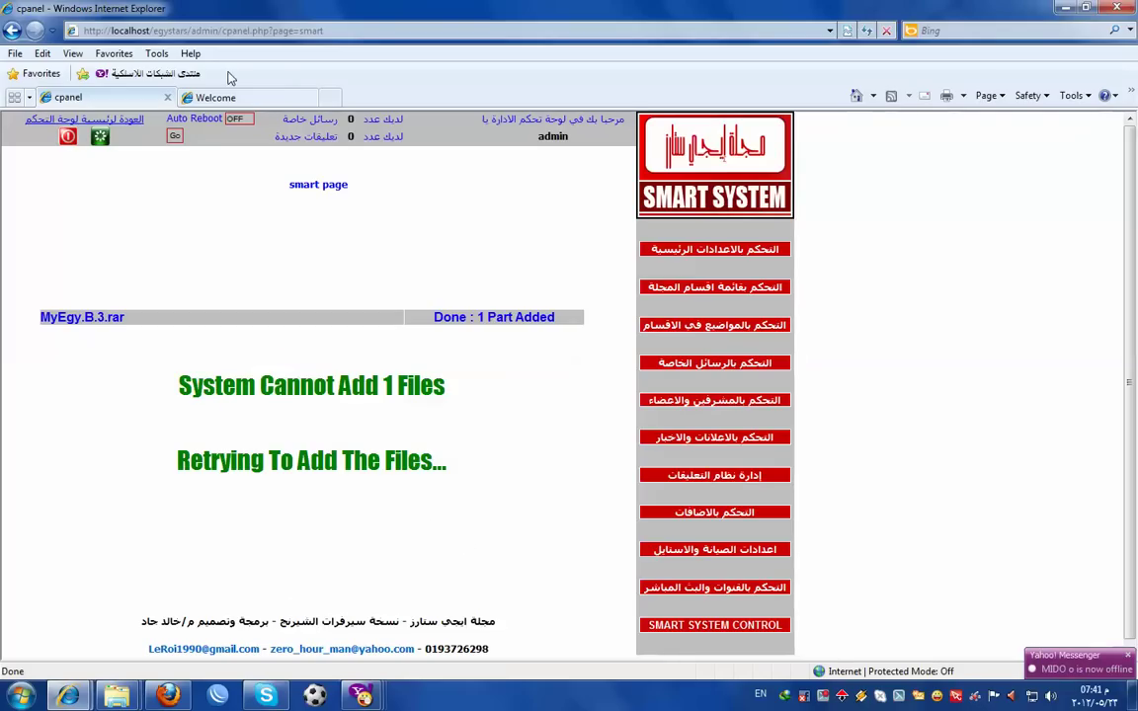
click(235, 98)
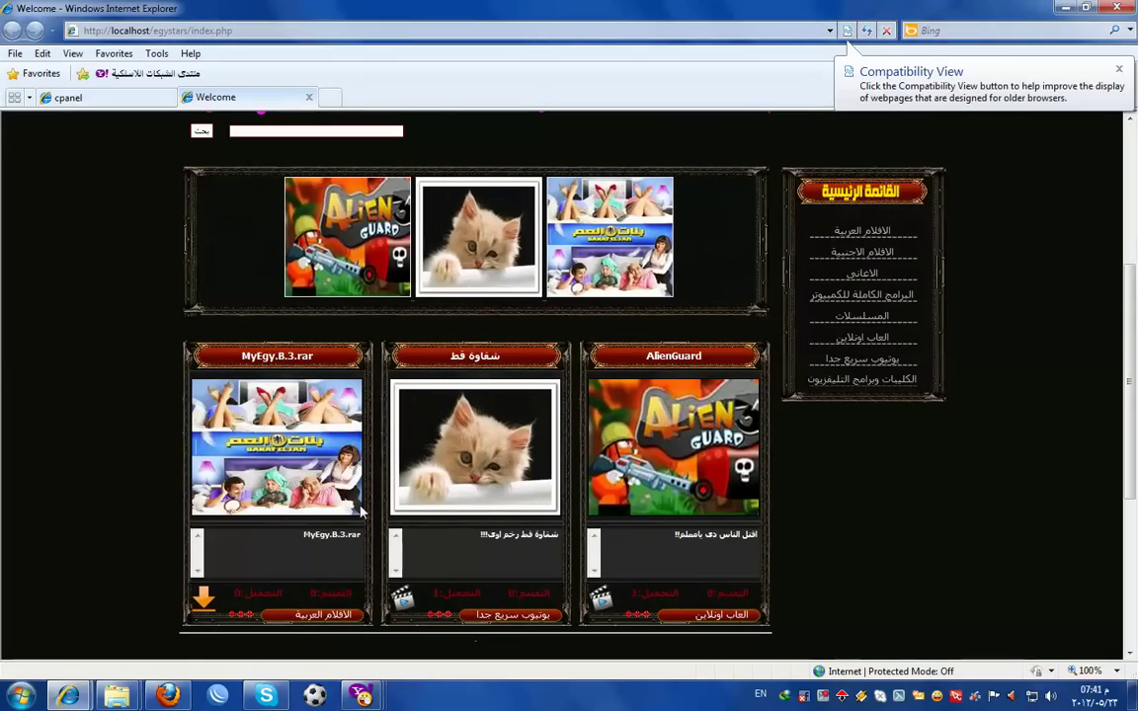
- Test-download MyEgy.B.3.rar from its Download Center page without speed limit, then cancel it
scroll(1012, 271, down, 2)
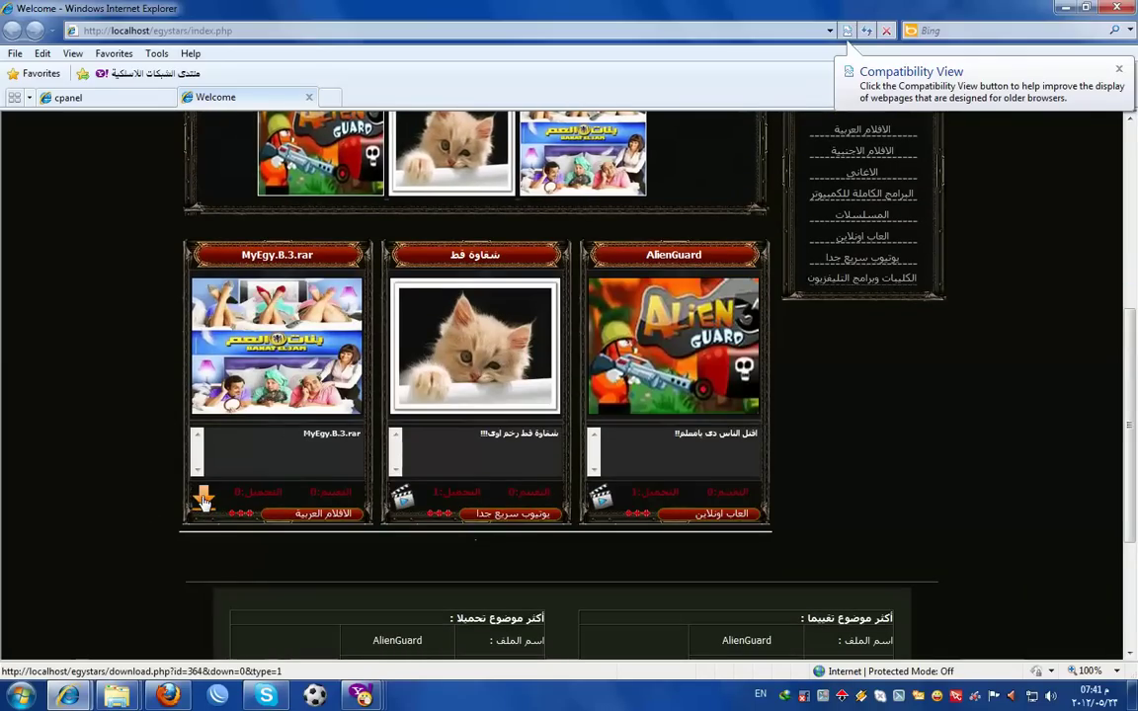
click(345, 309)
click(720, 381)
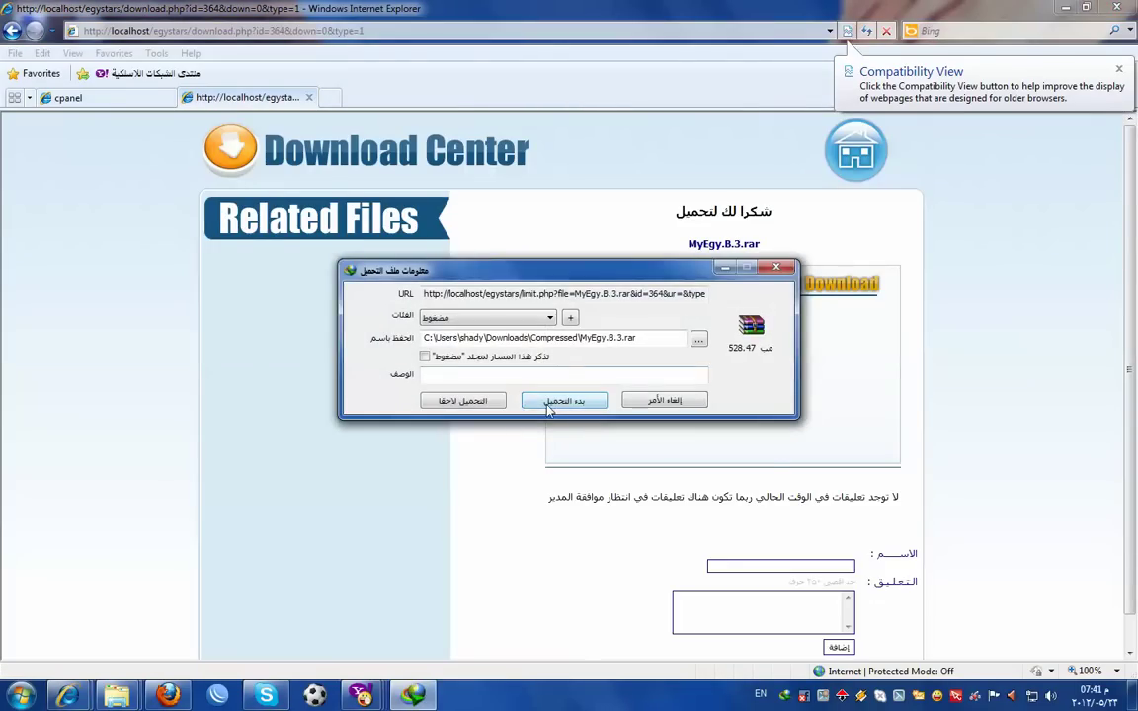
click(561, 401)
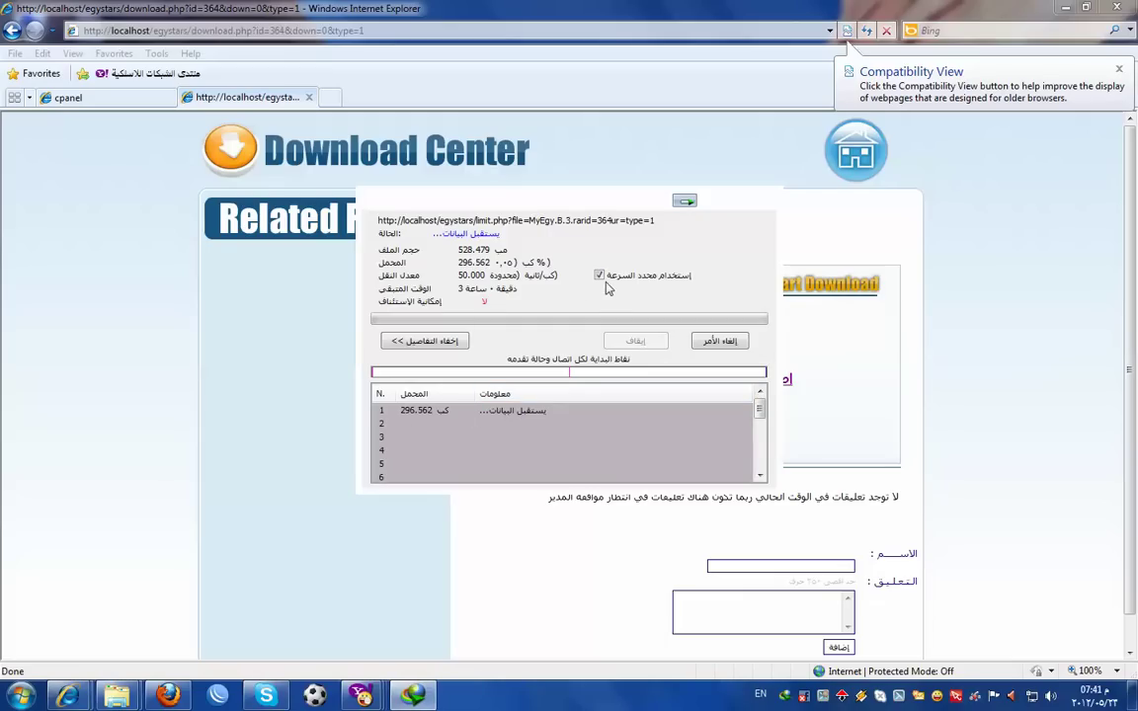
click(598, 276)
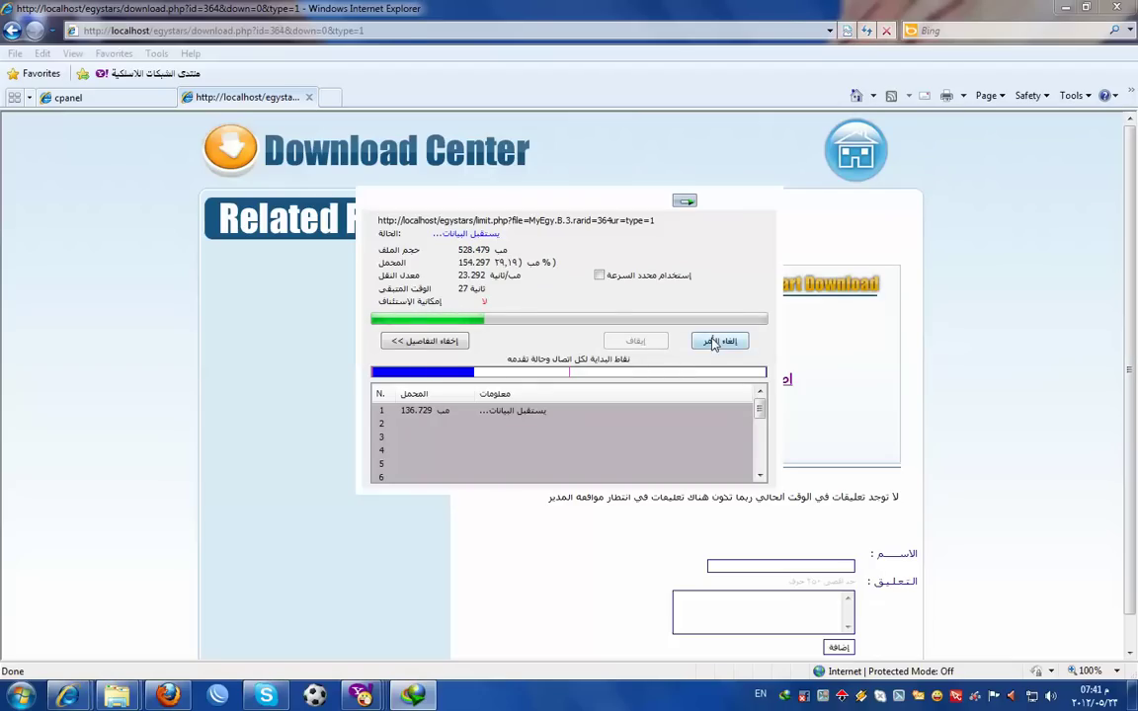
click(719, 341)
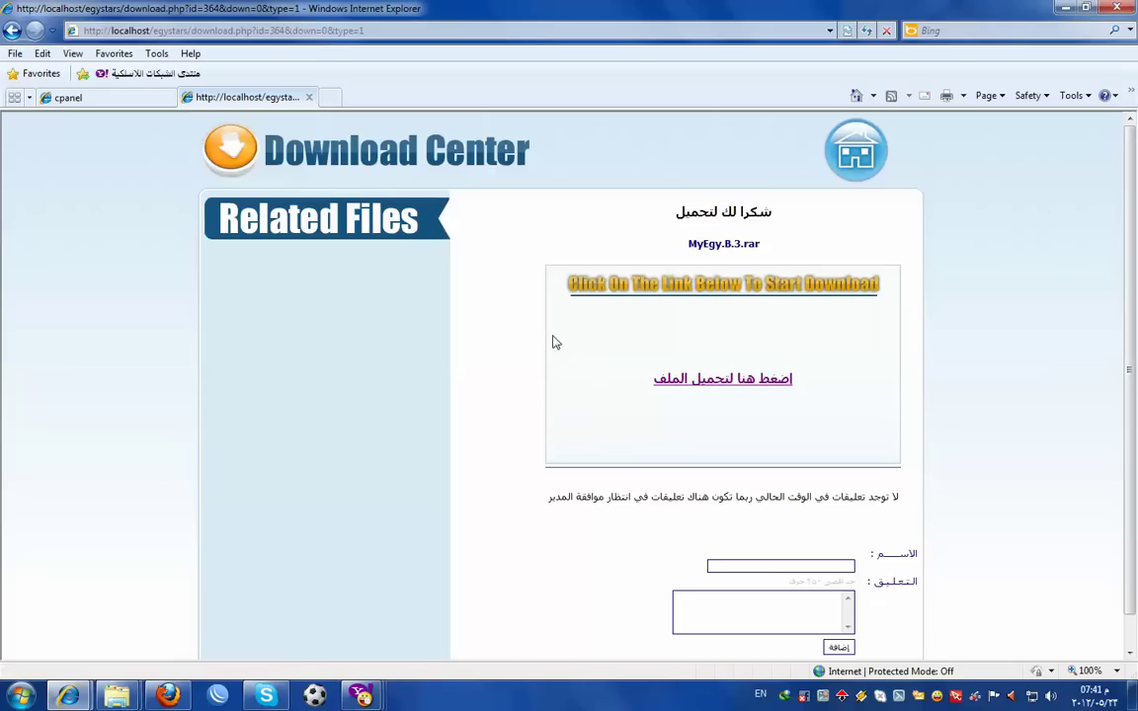
click(1065, 9)
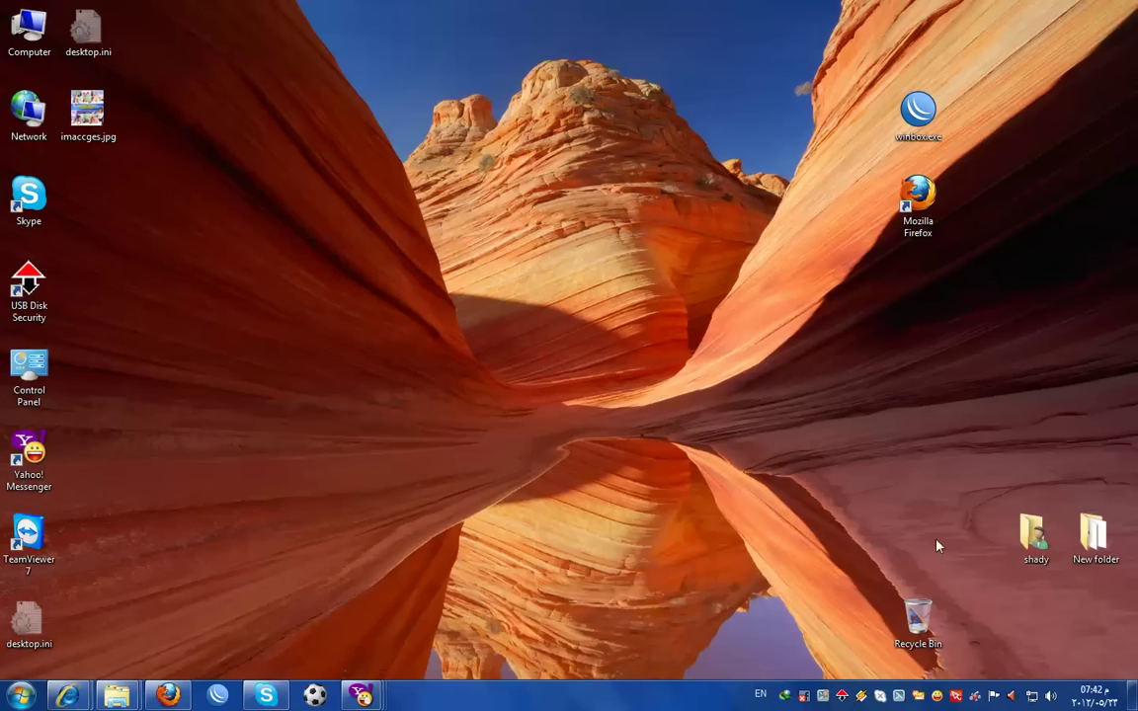
- Select and copy all files in the UpdateV3 update folder from New folder
double_click(1094, 534)
double_click(478, 97)
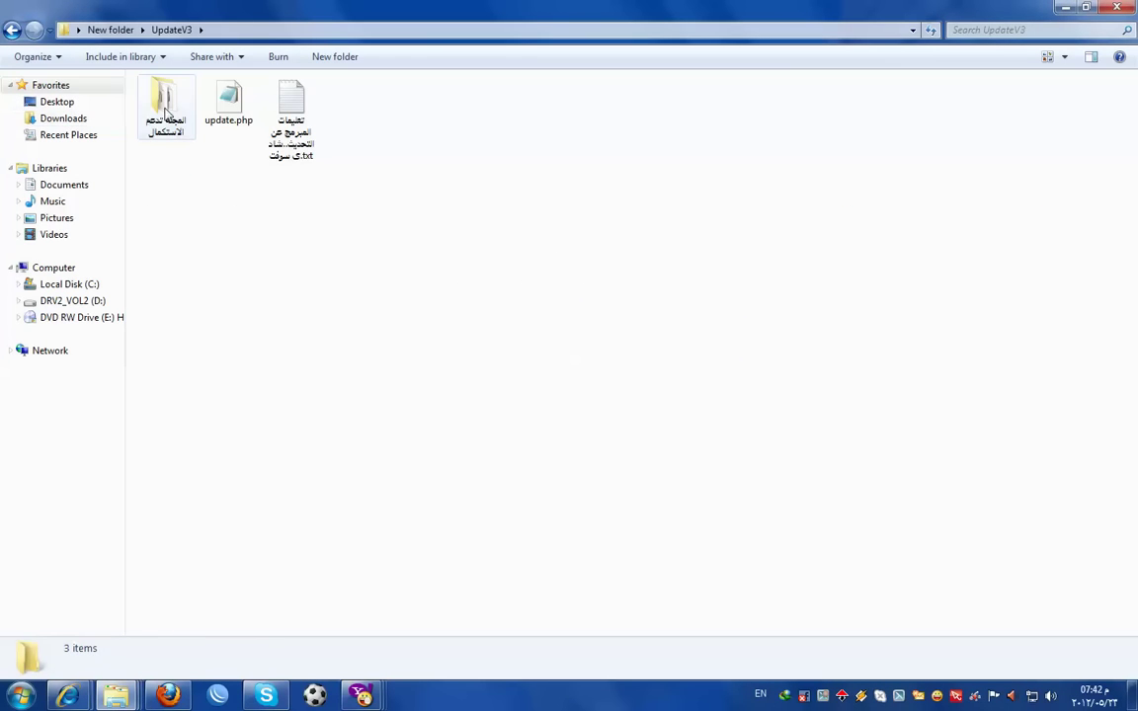
double_click(166, 112)
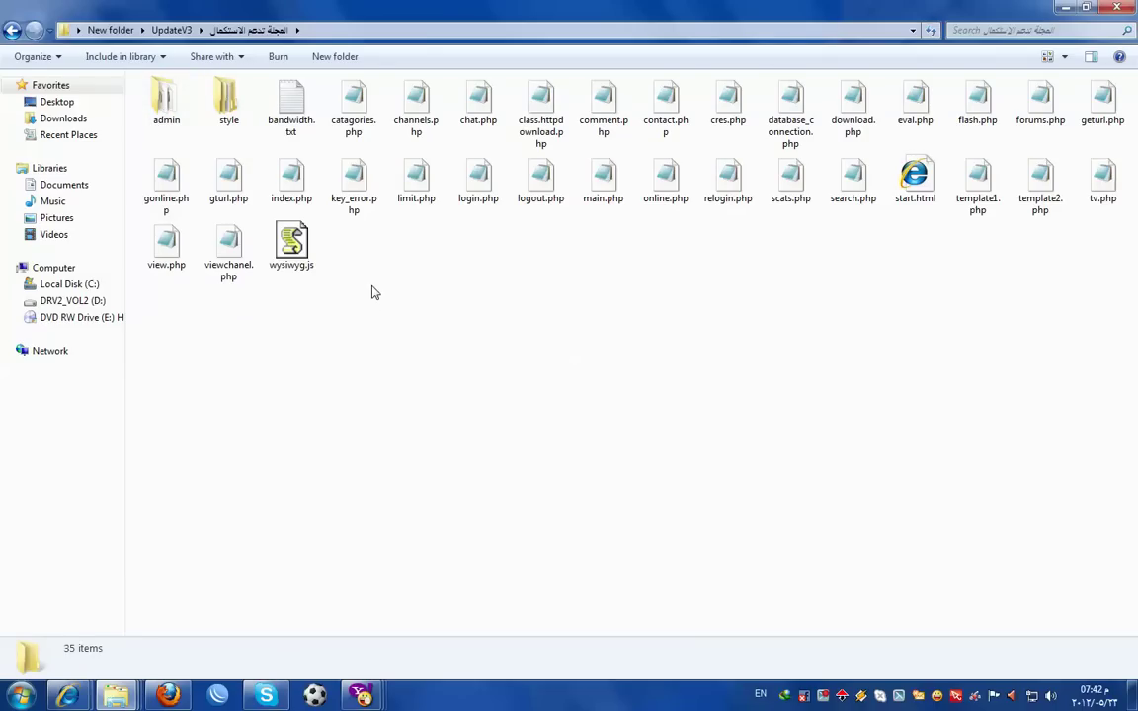
key(ctrl+a)
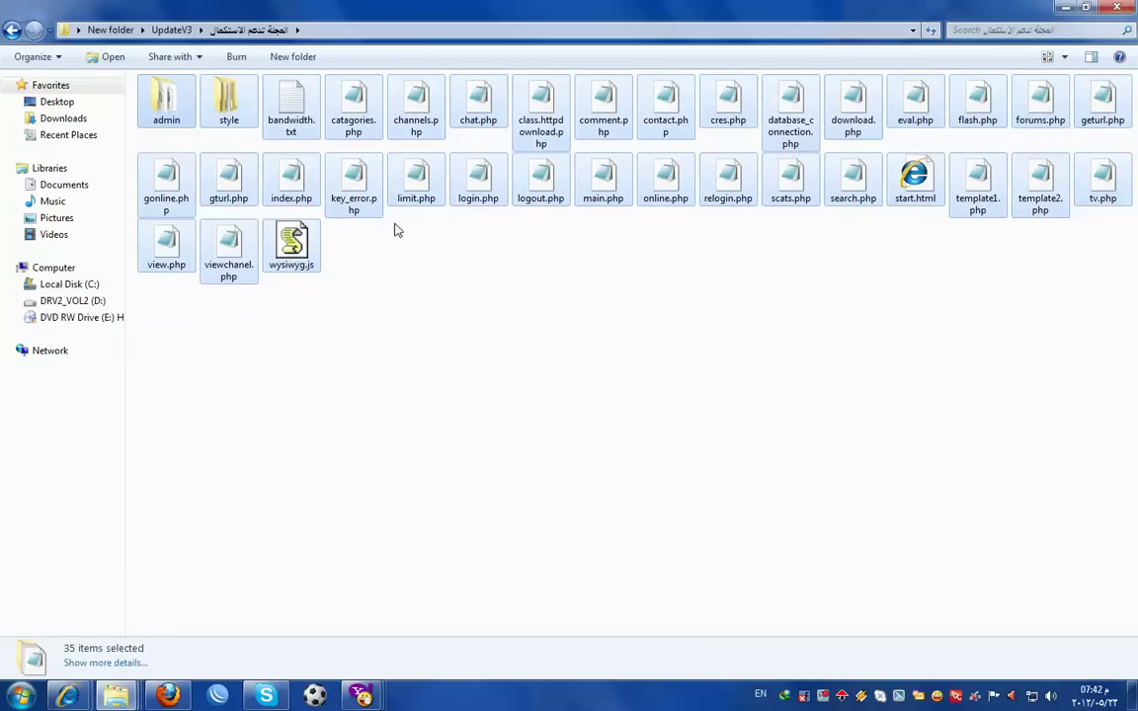
key(super+d)
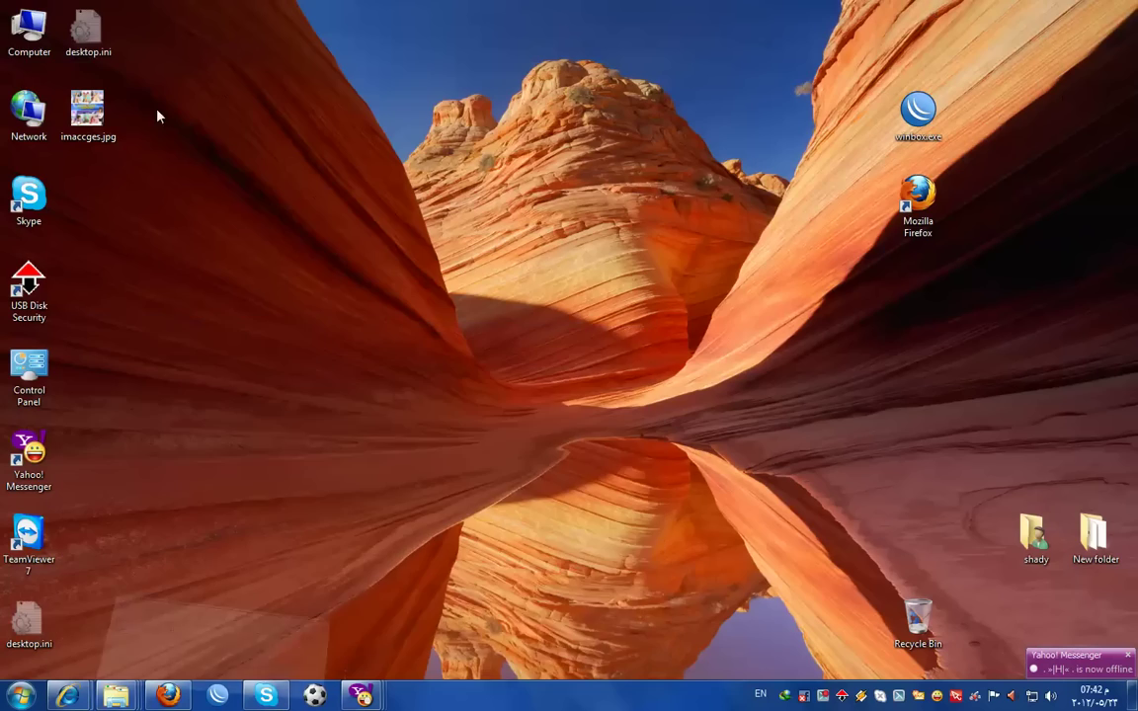
- Paste the update files into D:\AppServ\www\egystars, merging folders and replacing all existing files
double_click(15, 34)
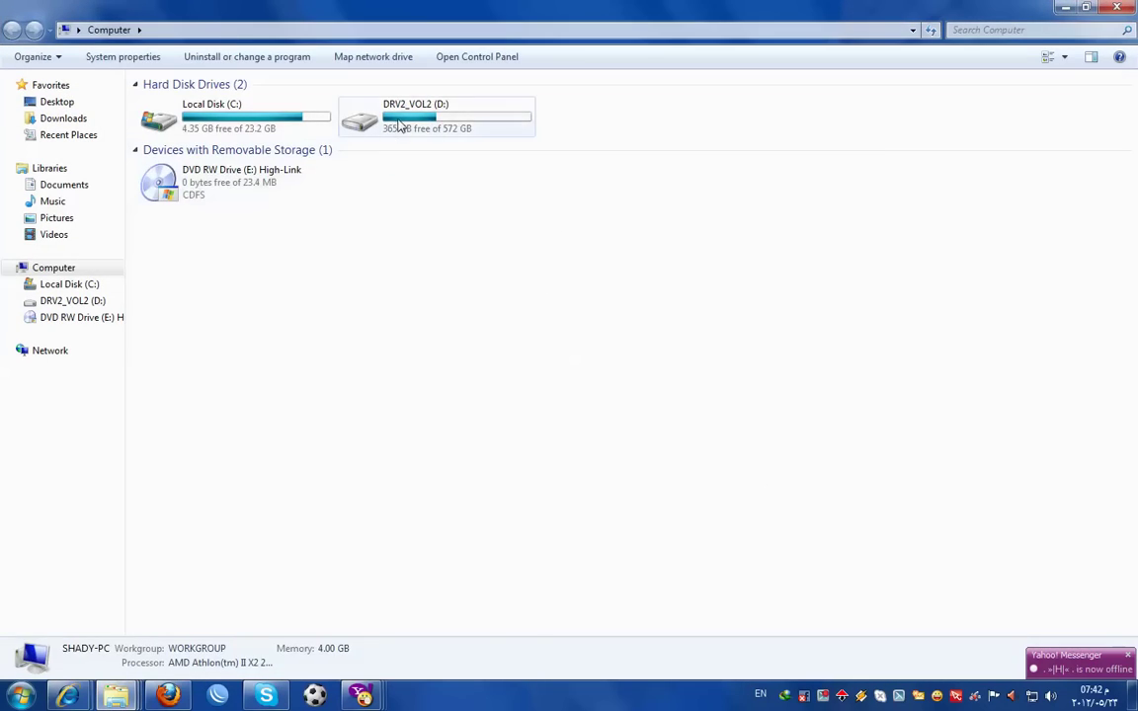
double_click(399, 123)
double_click(228, 104)
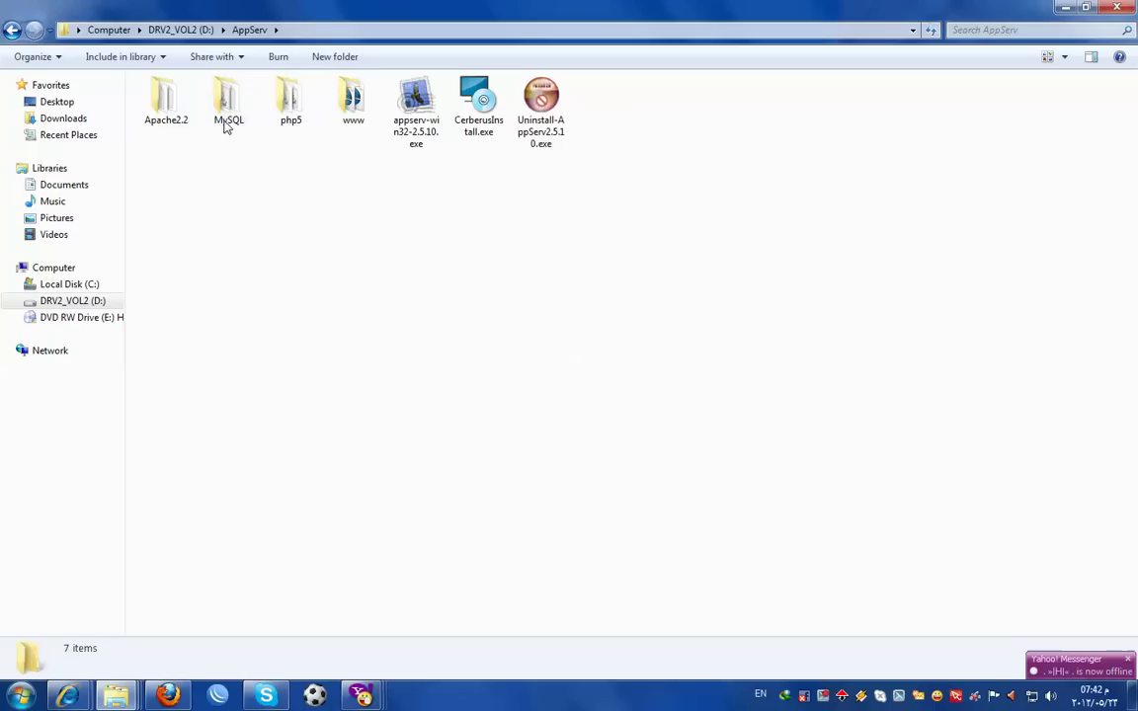
double_click(351, 109)
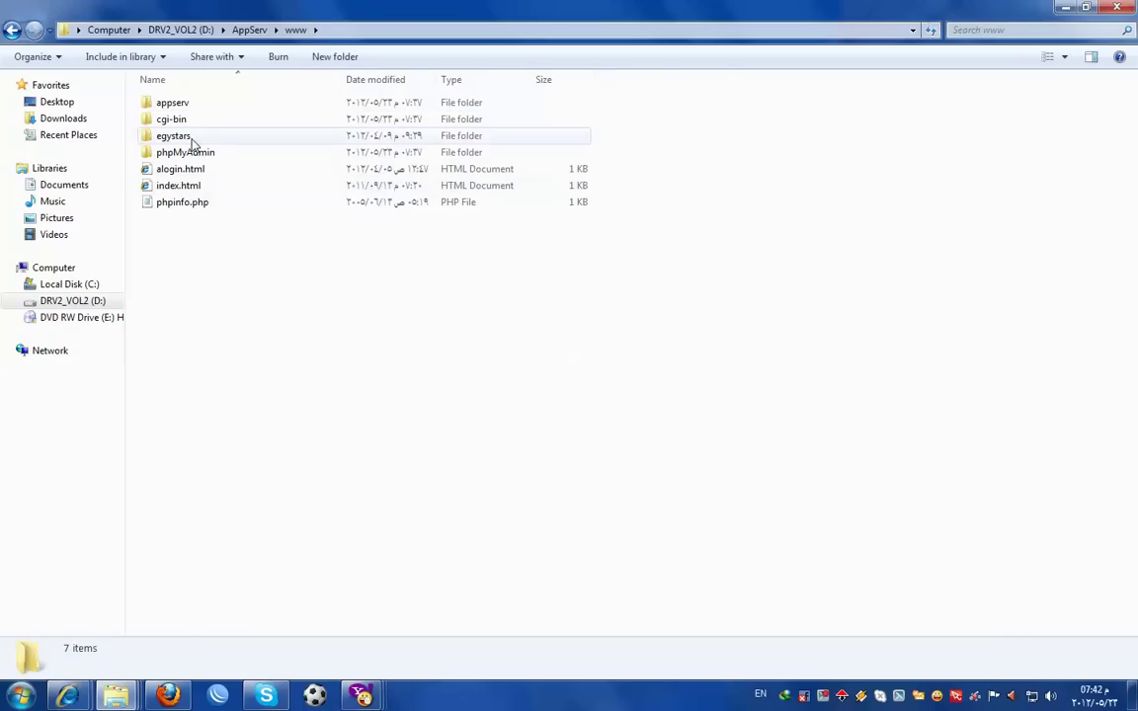
double_click(185, 136)
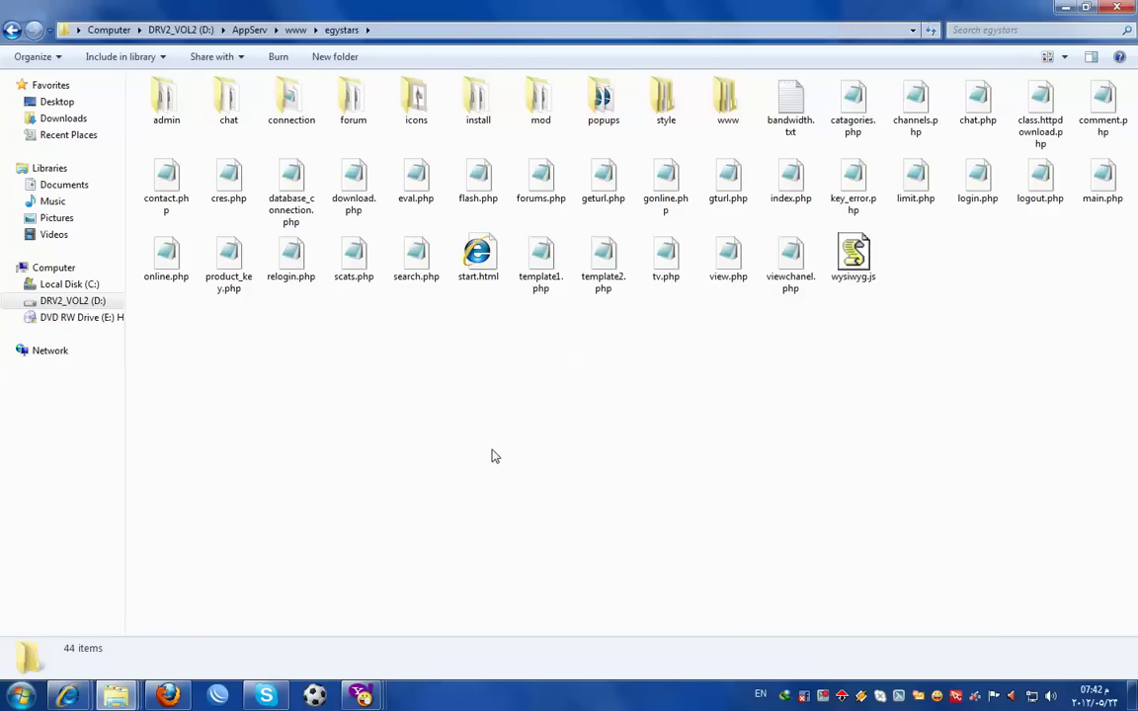
key(ctrl+v)
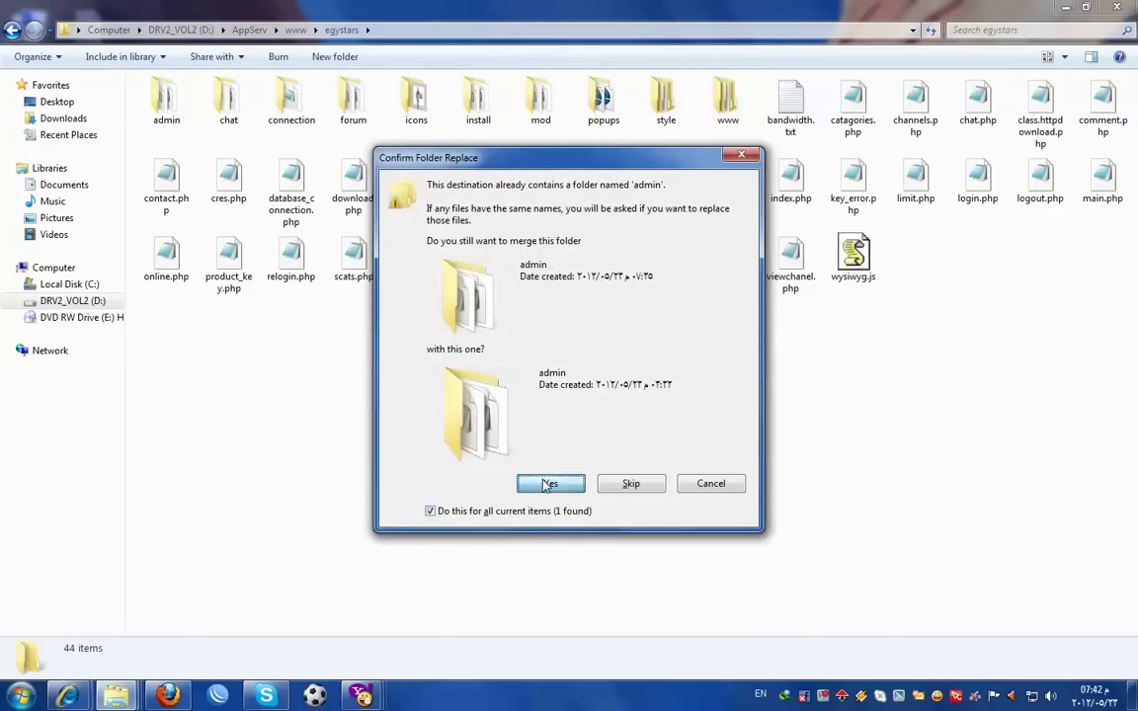
click(546, 483)
click(418, 512)
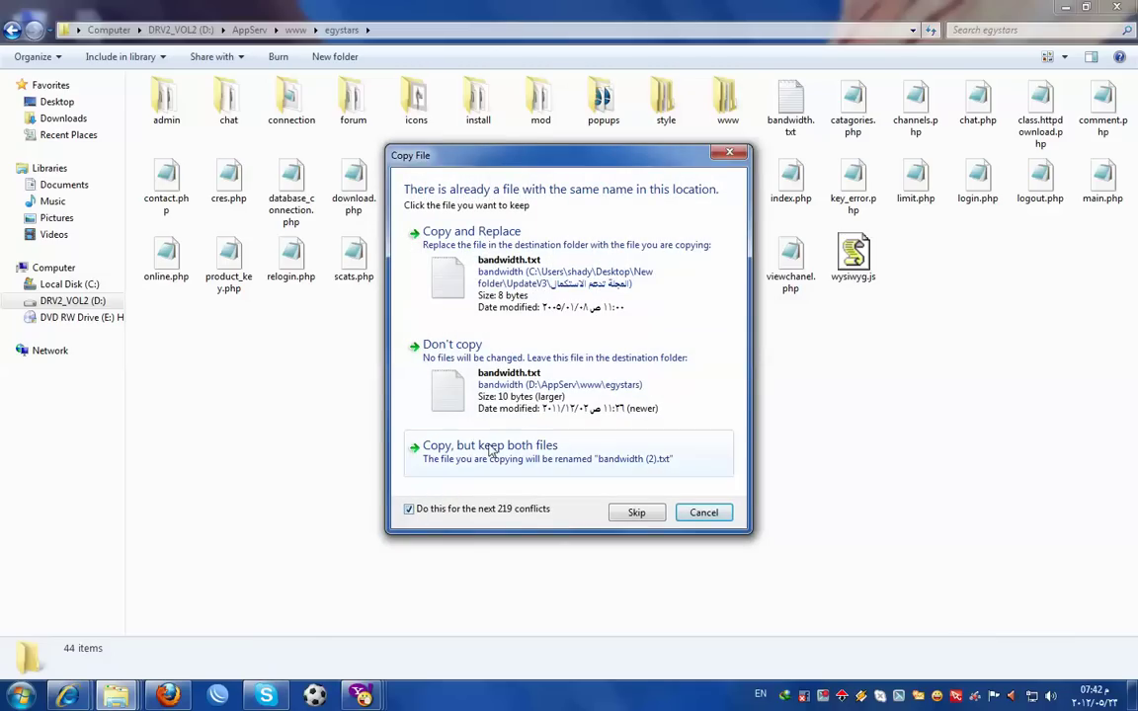
click(419, 227)
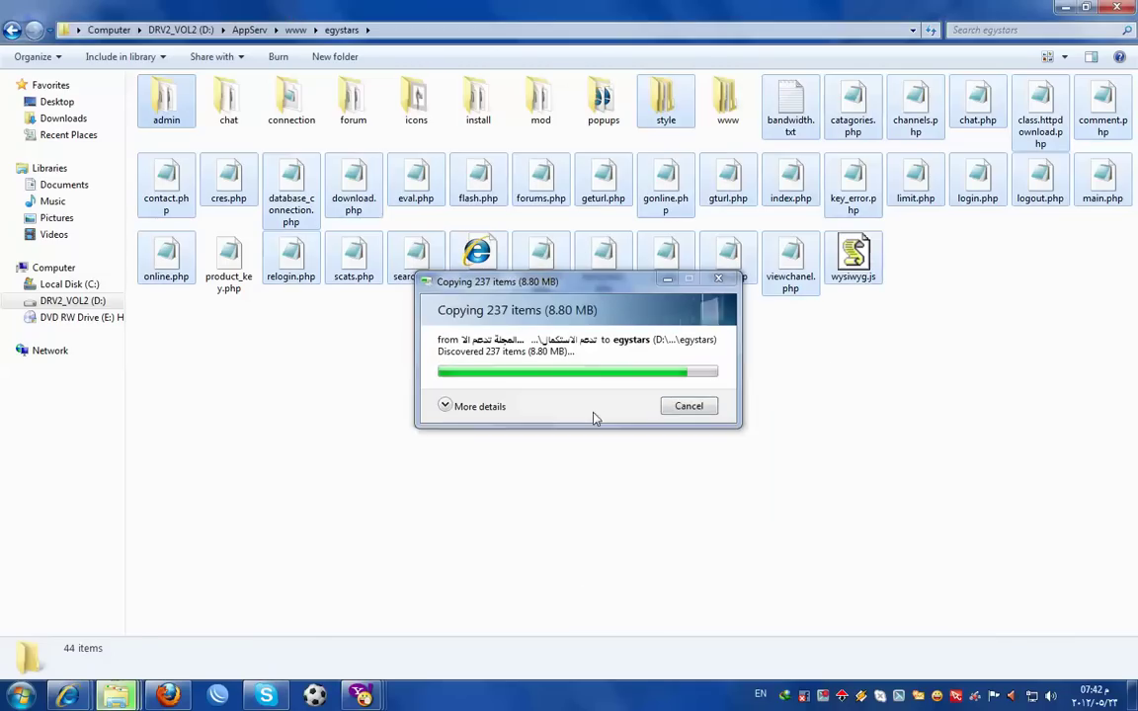
click(1062, 9)
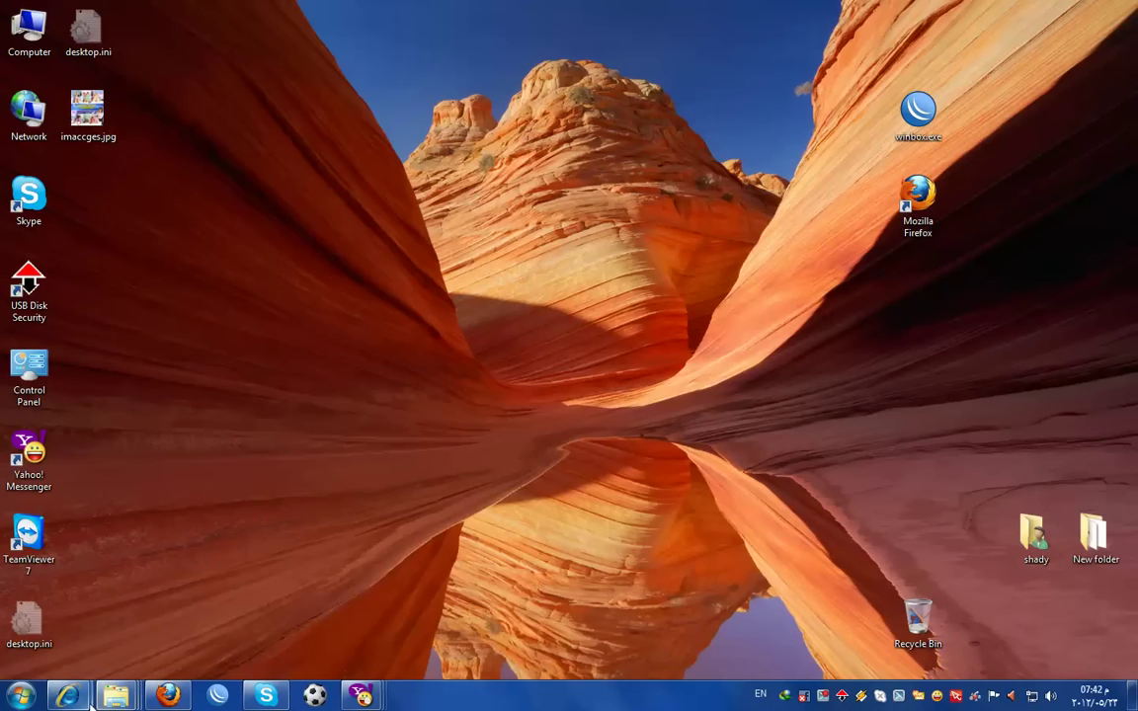
- Go to the EgyStars home page and reload it
mouse_move(69, 691)
click(93, 632)
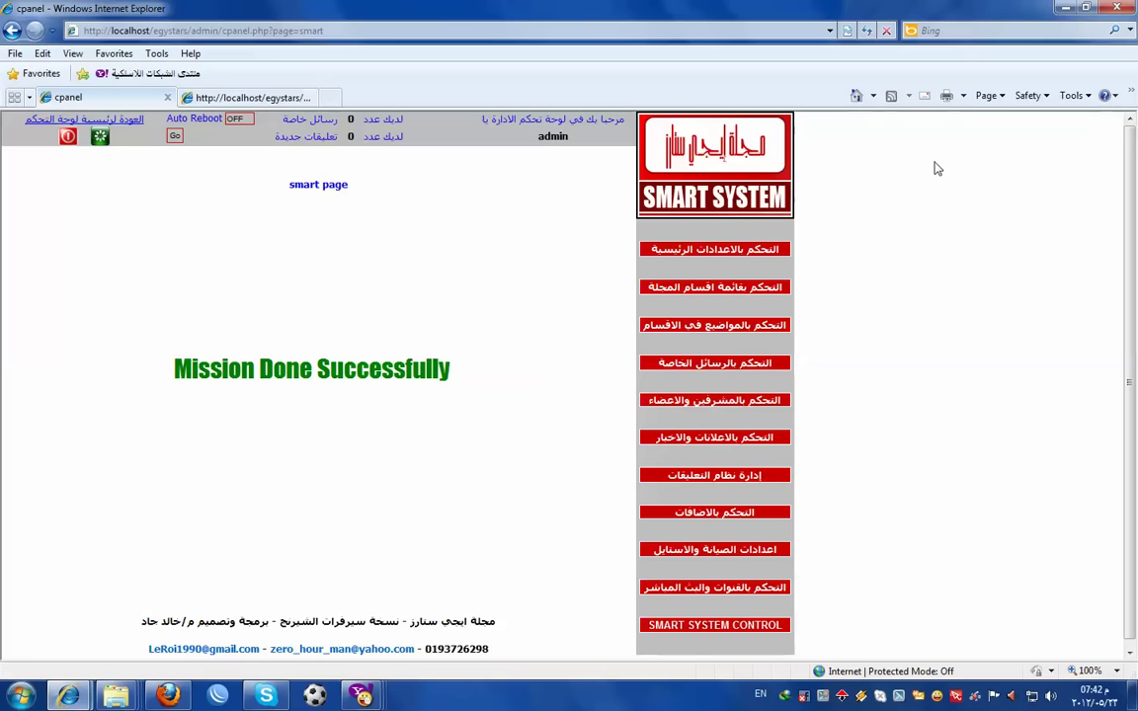
click(249, 97)
click(761, 133)
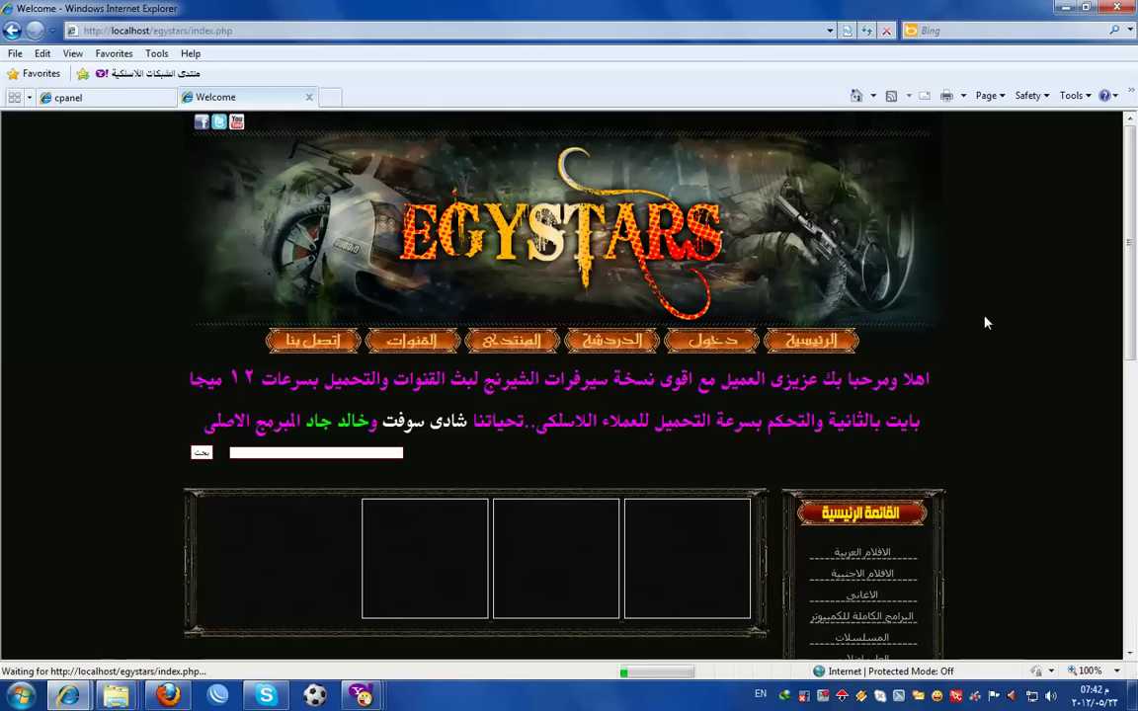
scroll(501, 397, down, 3)
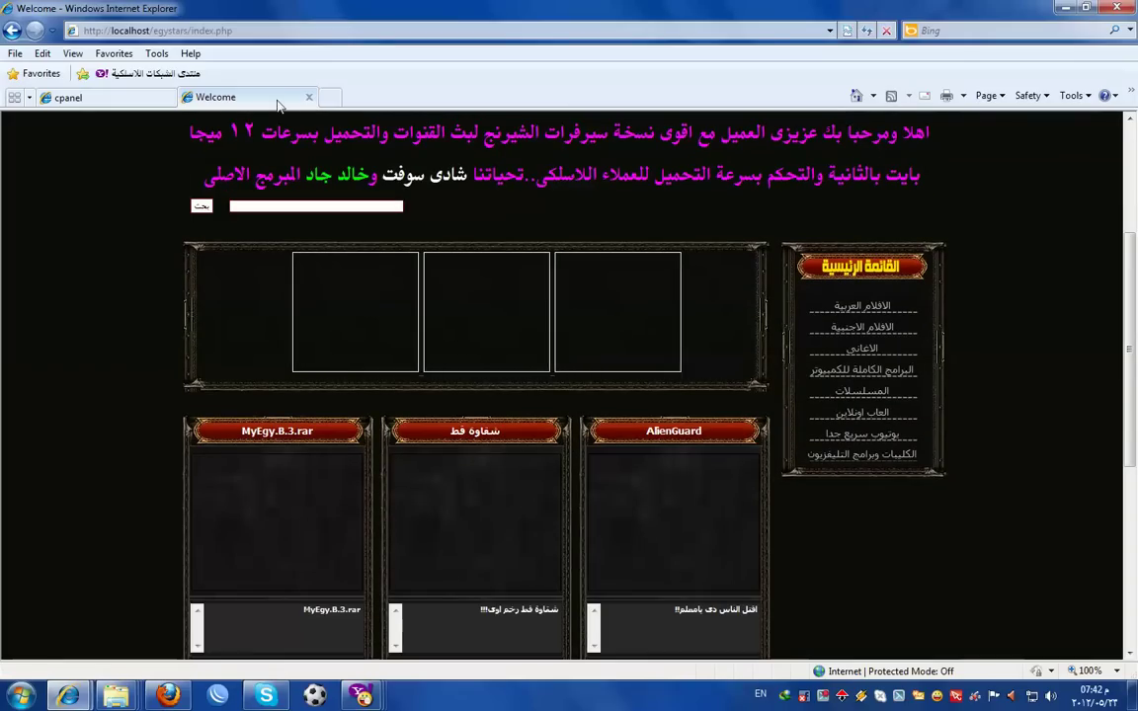
click(265, 31)
key(Return)
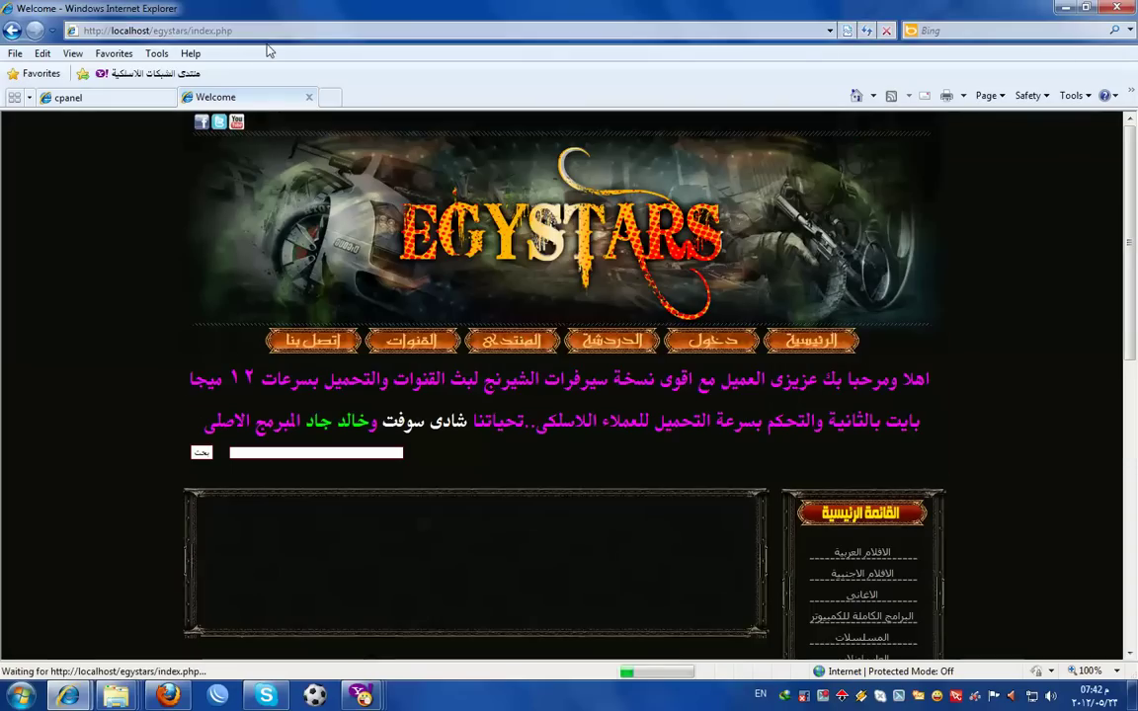
- Open the cpanel main settings and look up the PC's IP in the connection details
click(136, 95)
click(643, 249)
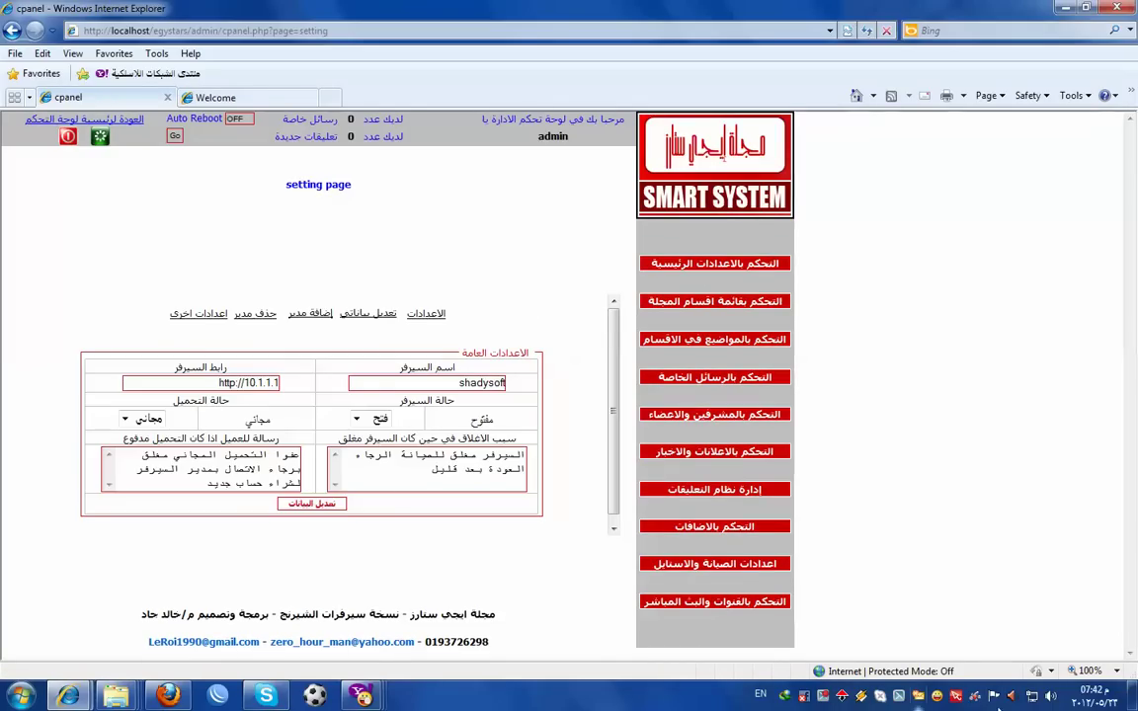
click(1033, 695)
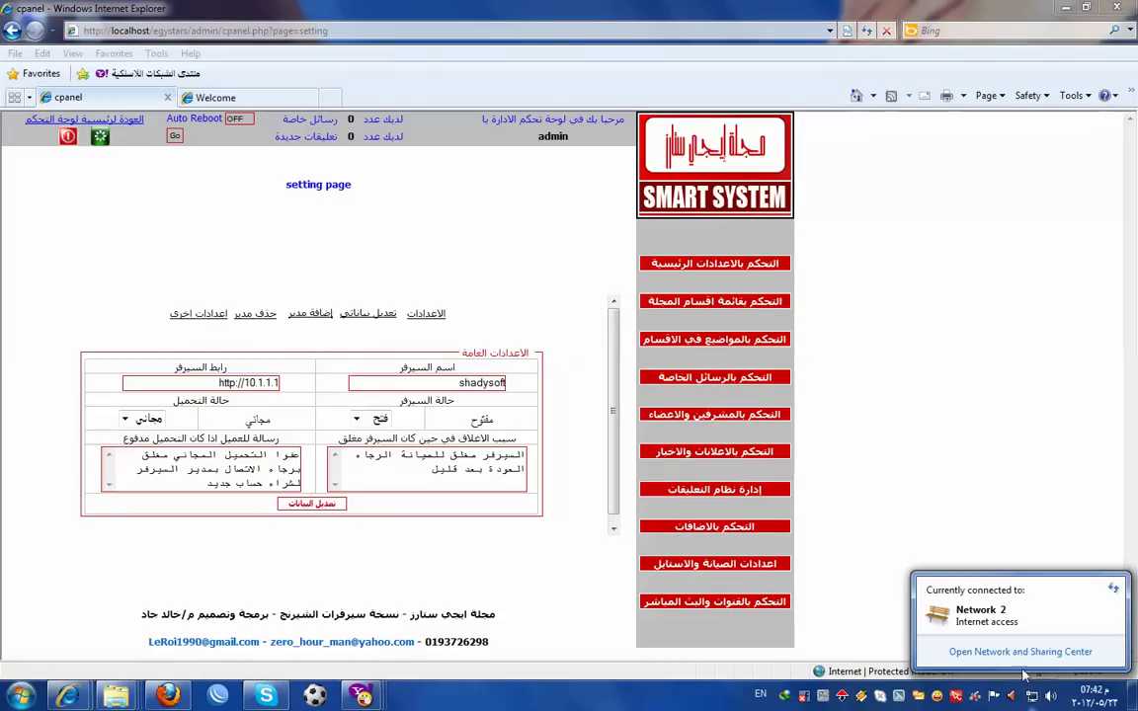
click(1015, 651)
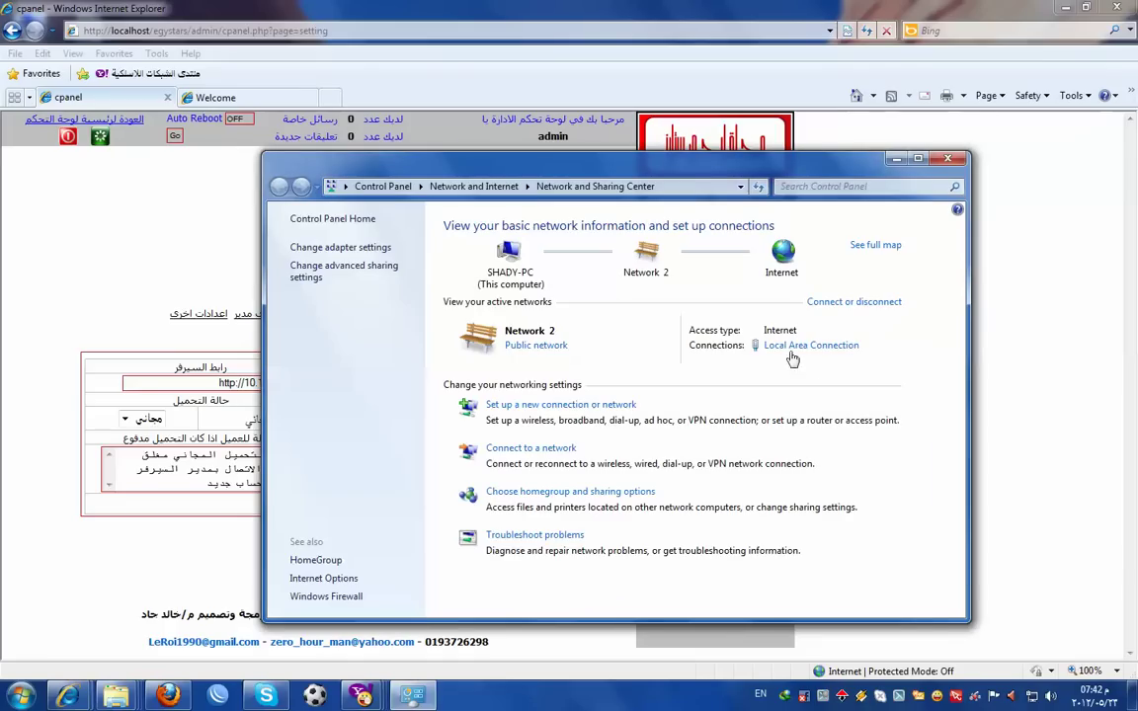
click(818, 344)
click(479, 338)
click(699, 207)
click(693, 184)
click(947, 158)
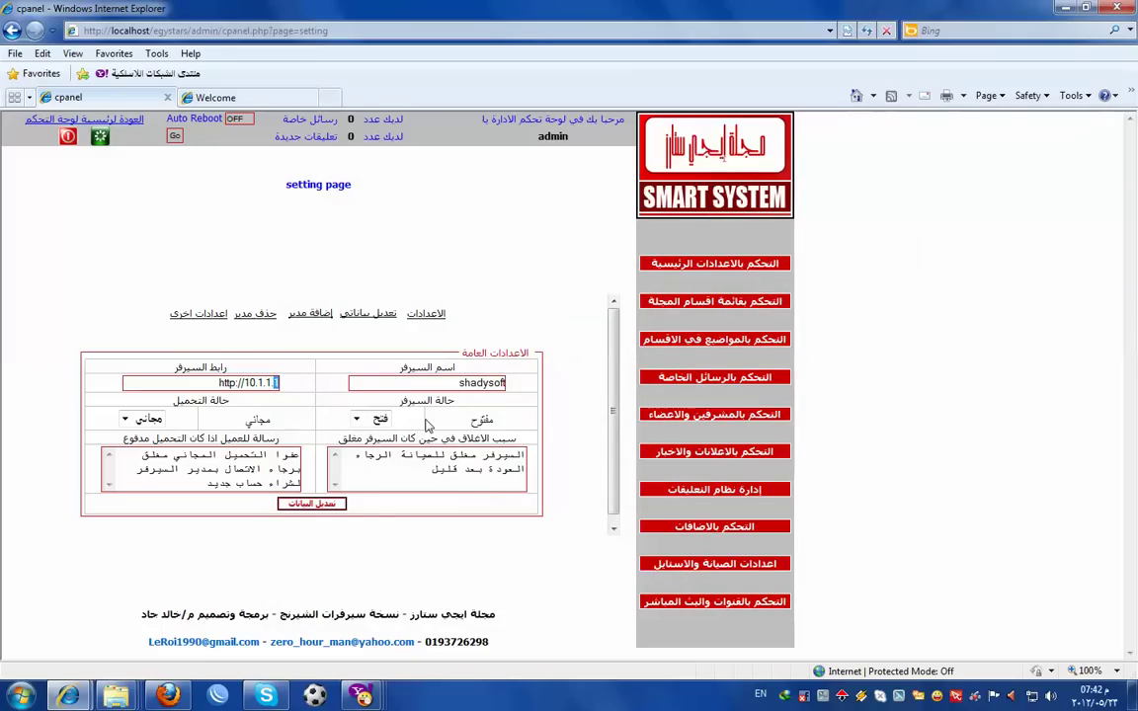
click(311, 504)
key(ctrl+Tab)
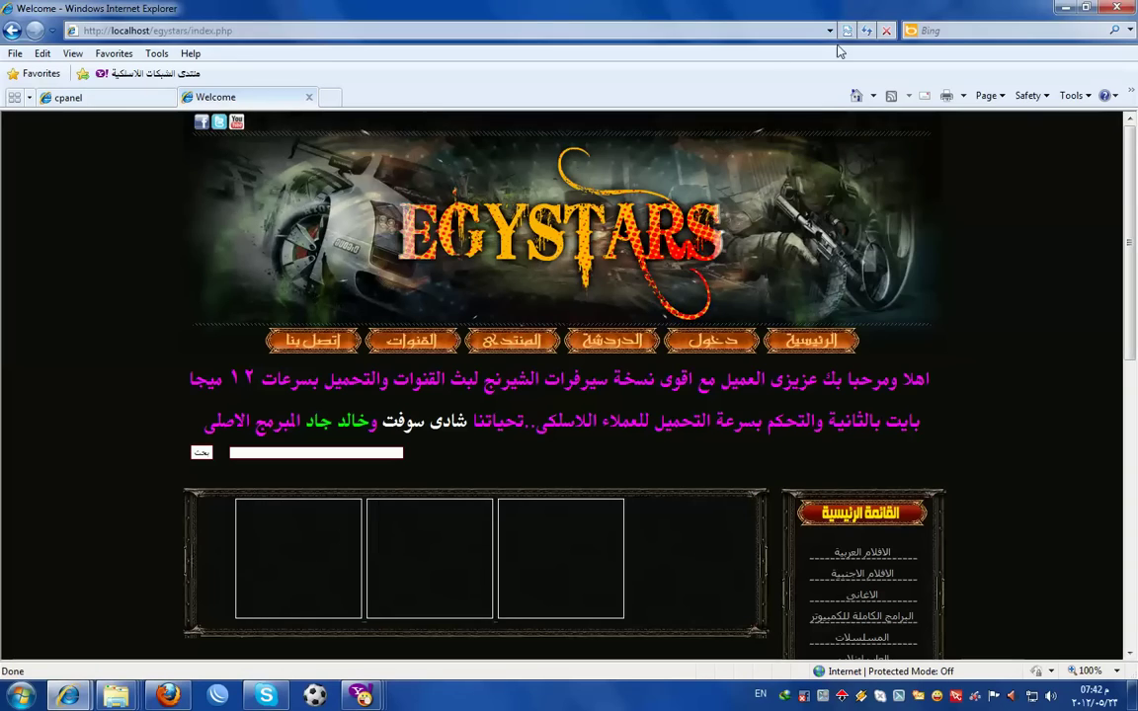
click(866, 30)
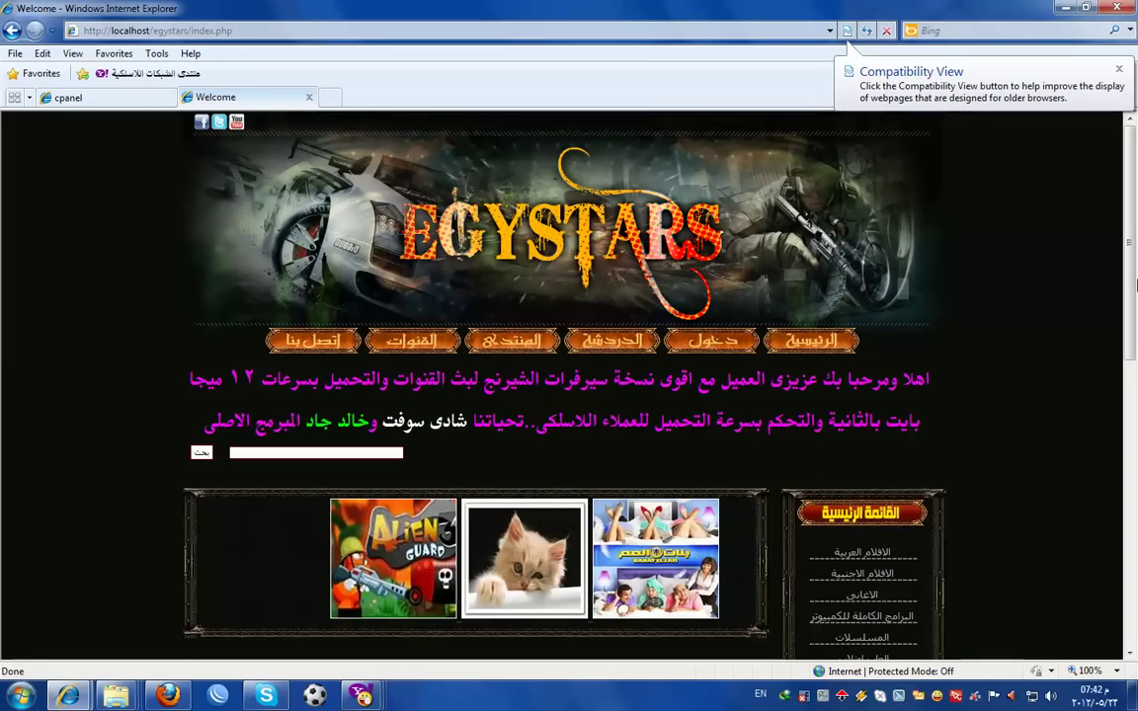
scroll(538, 405, down, 3)
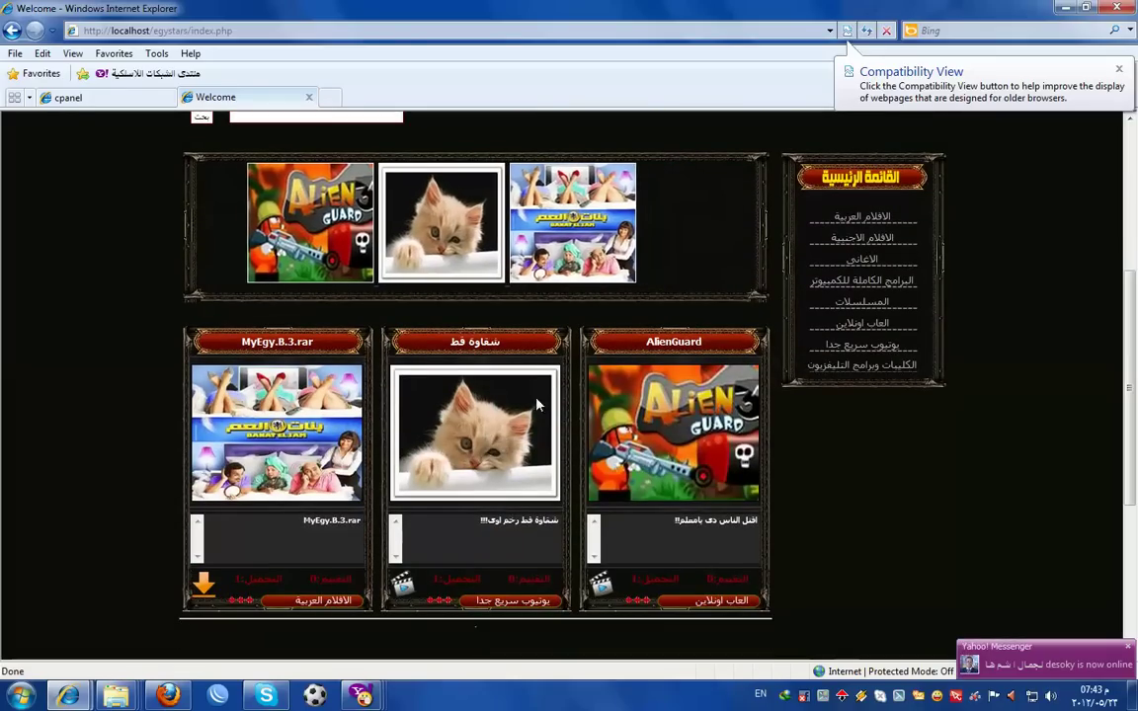
- Start another MyEgy.B.3.rar download in IDM with the speed limiter turned off
click(204, 586)
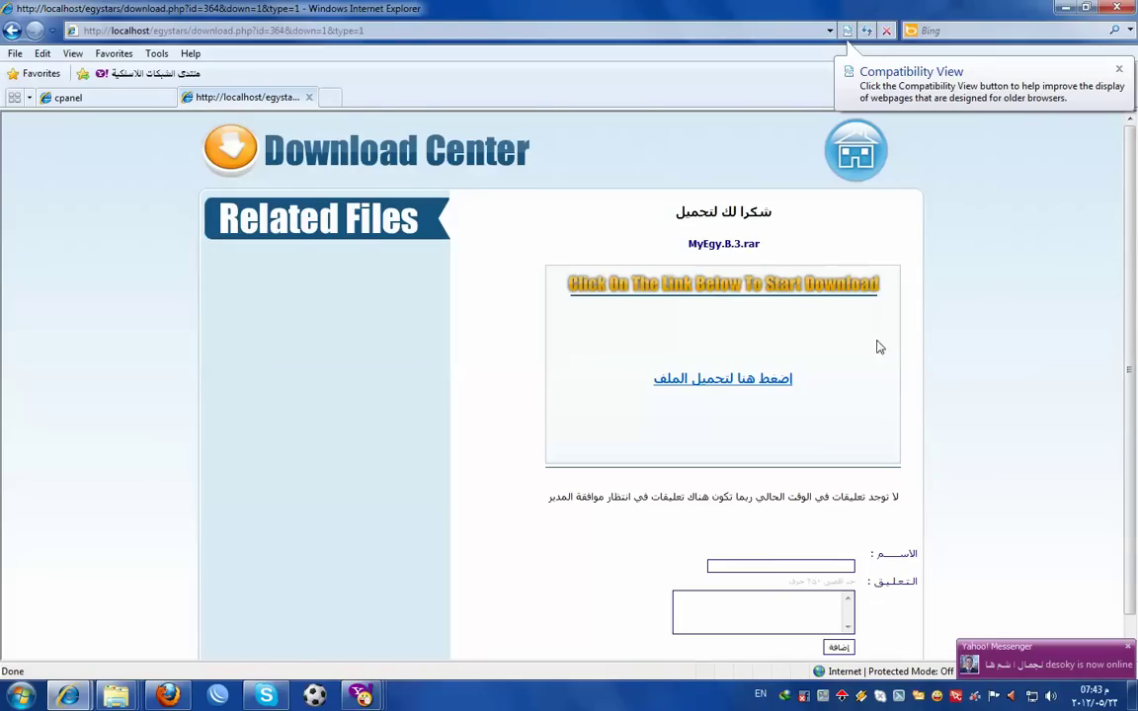
click(724, 384)
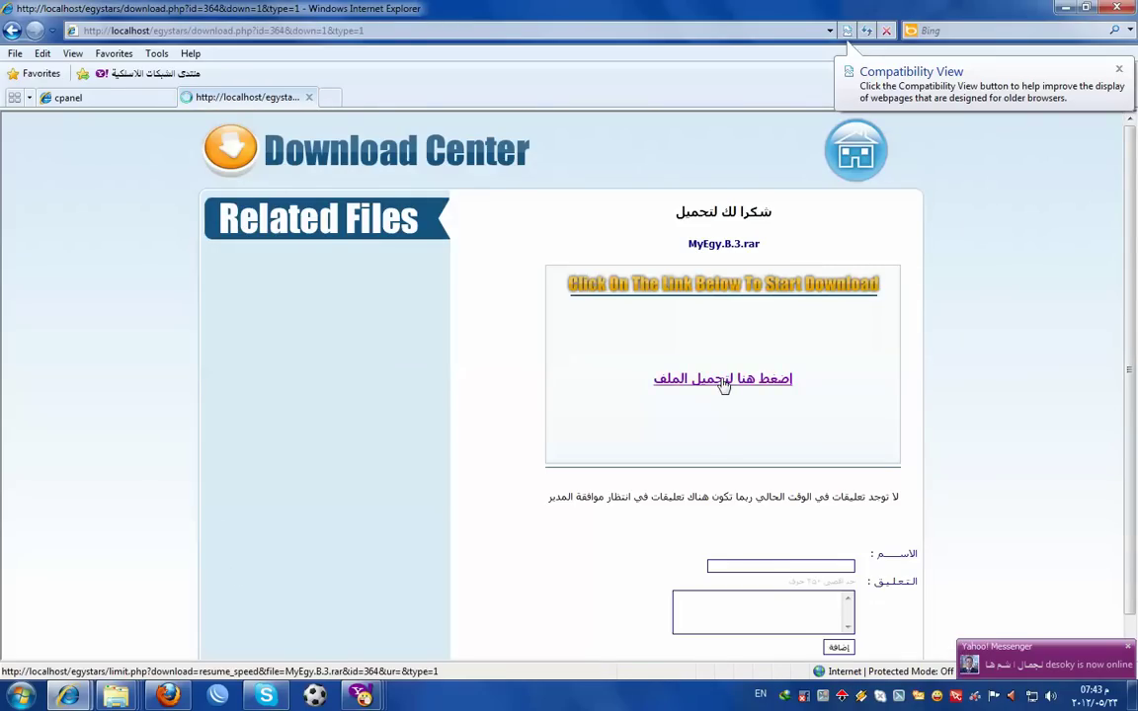
click(584, 399)
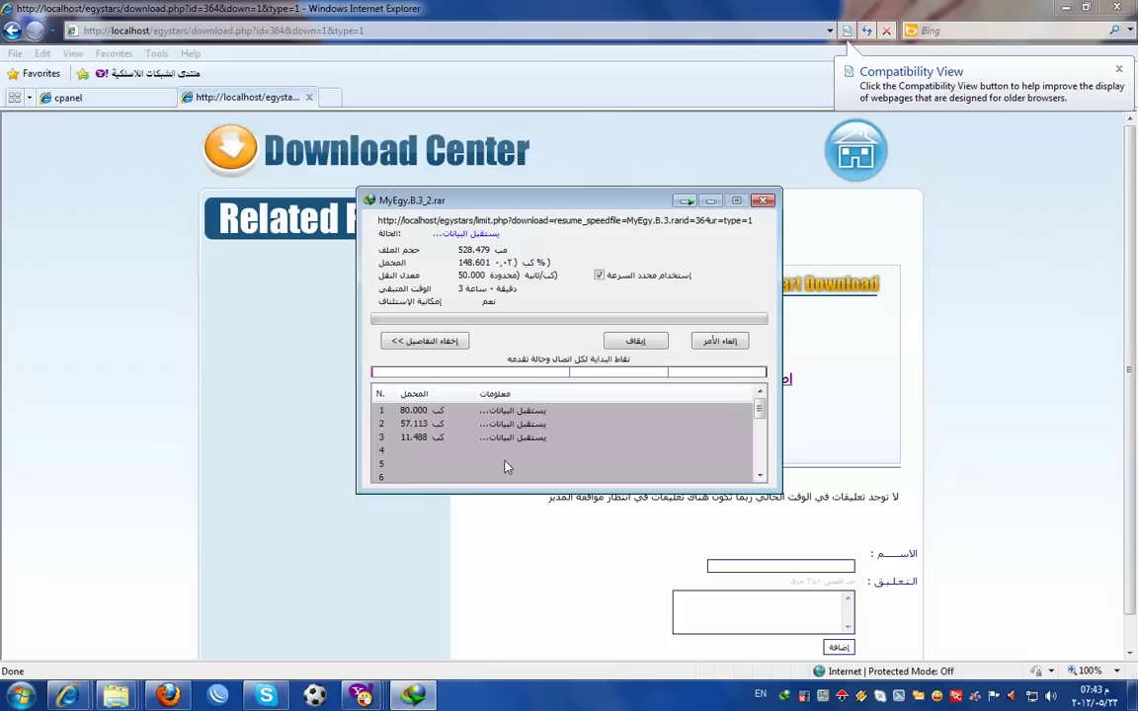
mouse_move(756, 405)
mouse_down()
mouse_move(762, 435)
mouse_move(764, 411)
mouse_up()
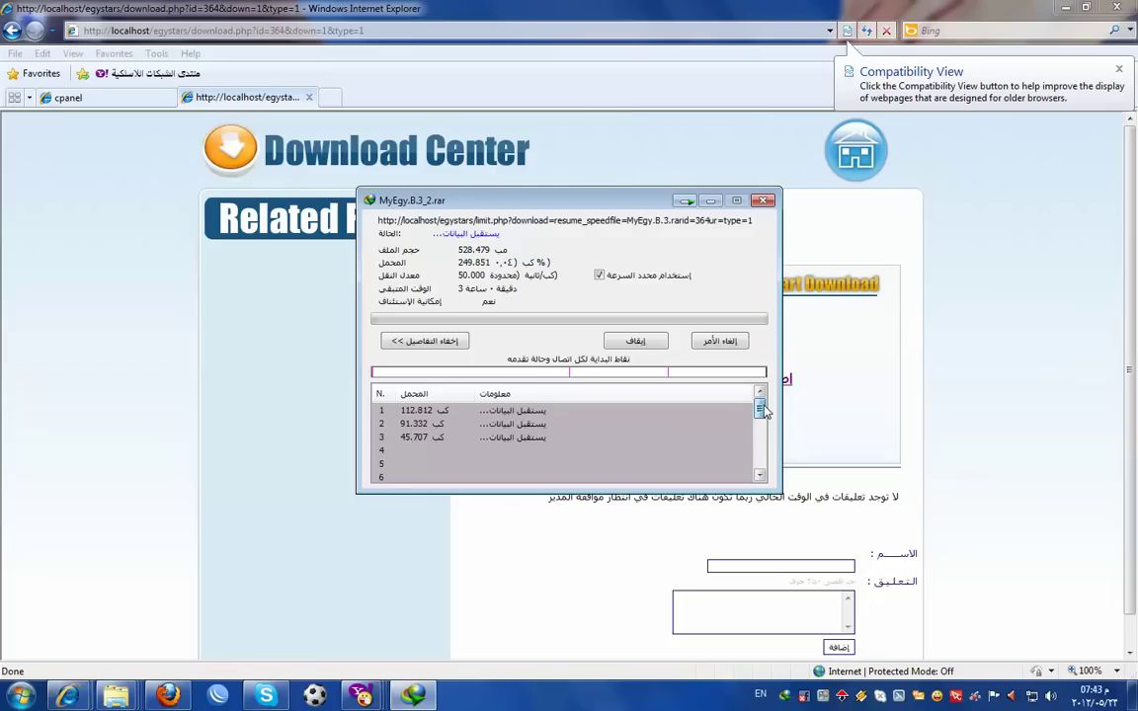
click(600, 275)
scroll(762, 444, down, 1)
scroll(766, 444, down, 2)
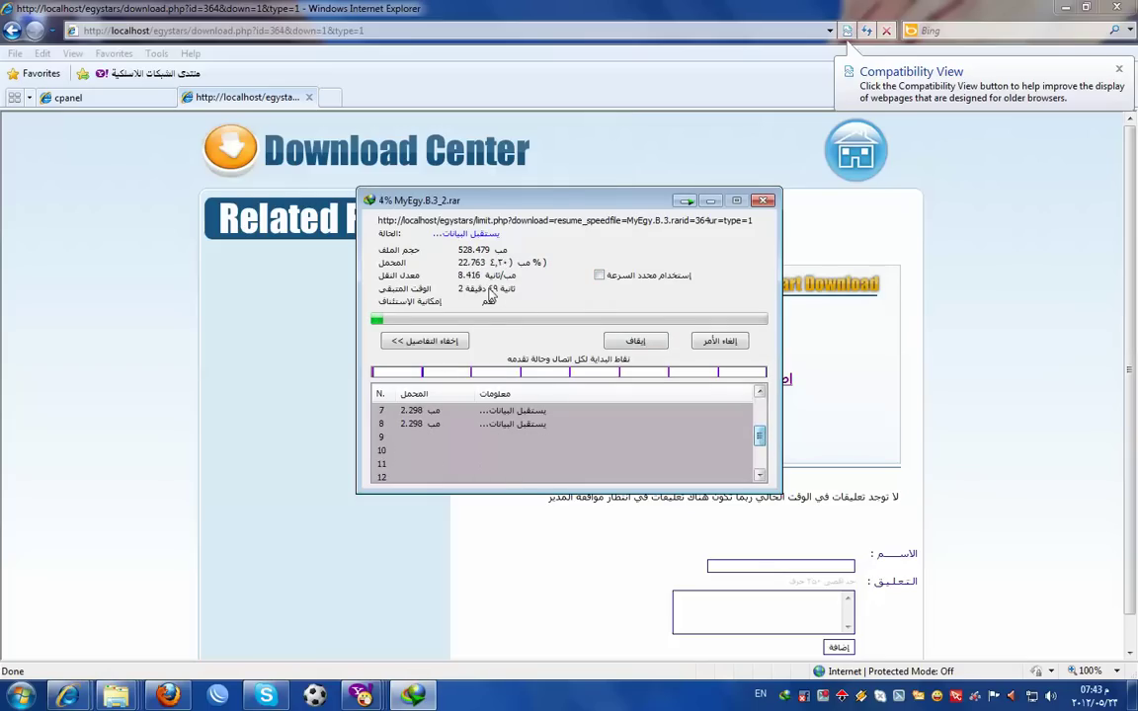
- Pause and resume the download, lift the speed limit again, then cancel it
click(654, 342)
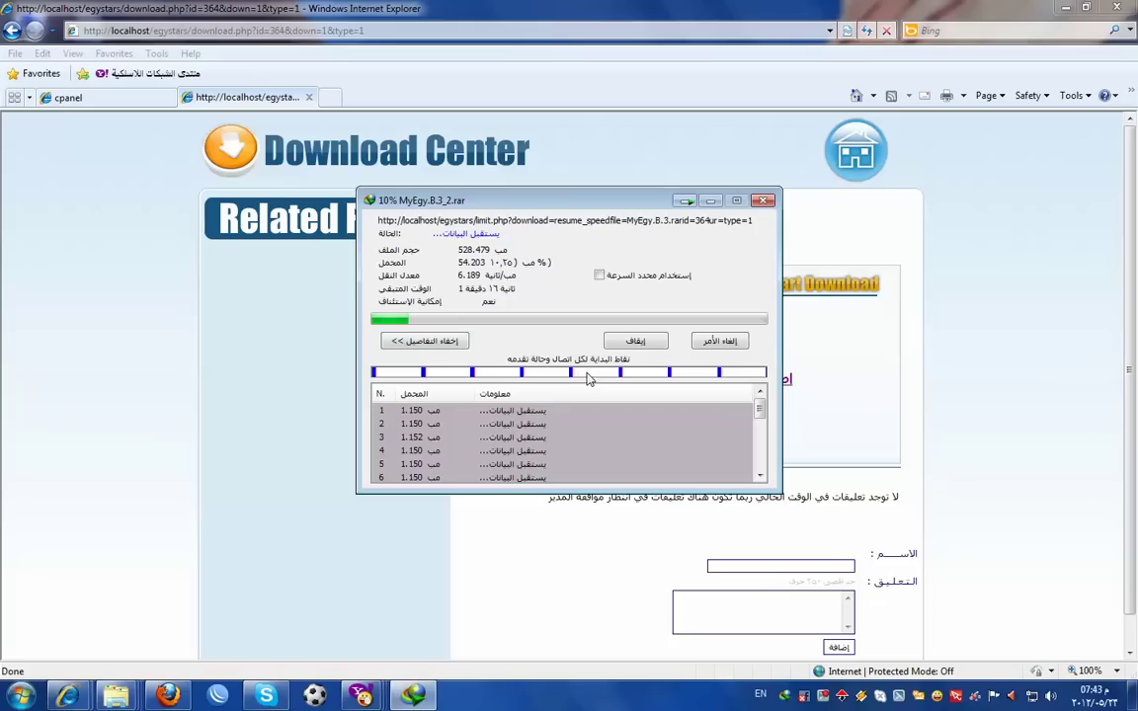
click(634, 339)
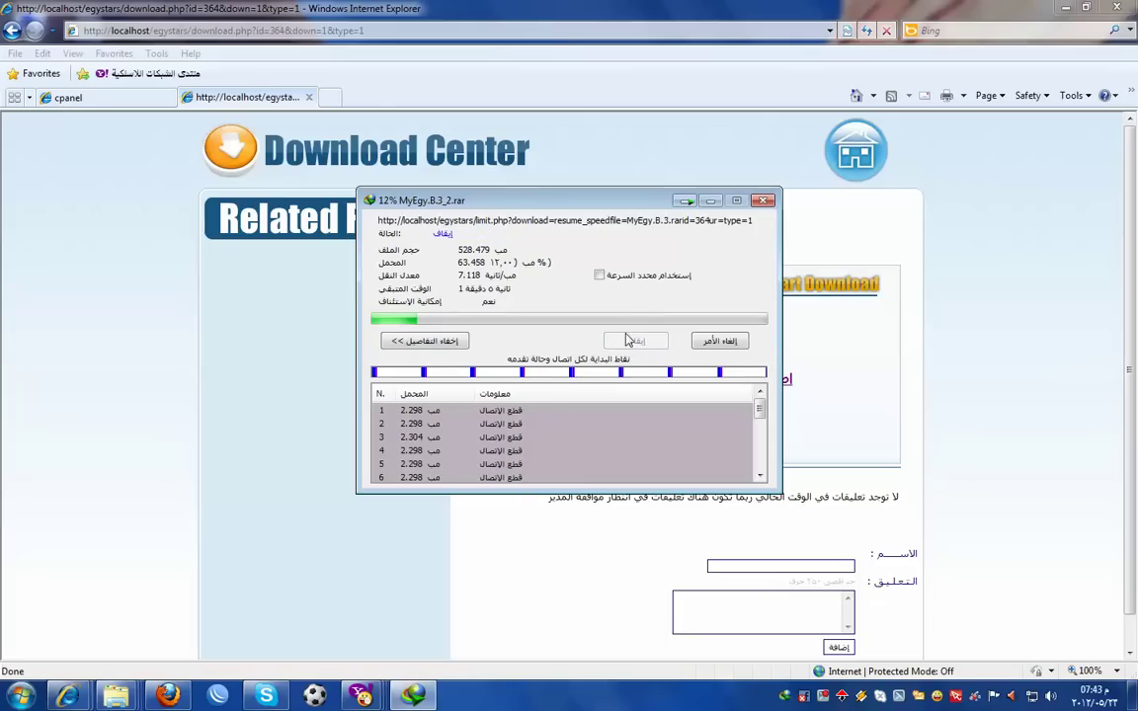
click(635, 340)
click(598, 275)
click(599, 275)
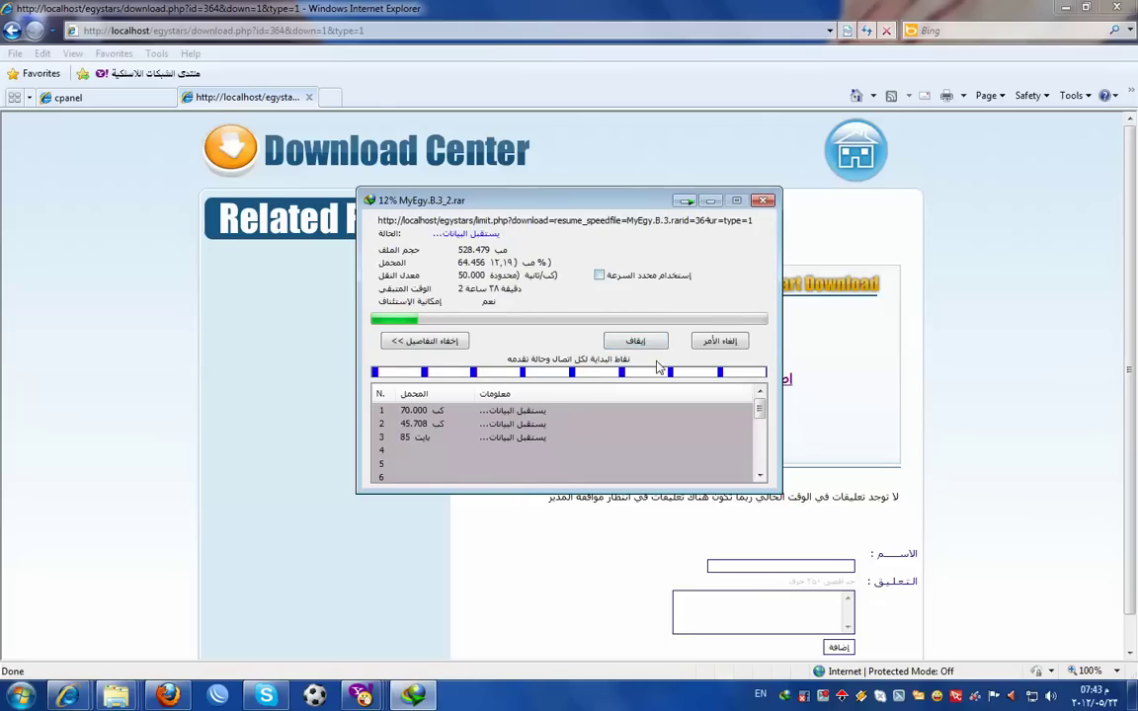
mouse_move(759, 420)
mouse_down()
mouse_move(761, 456)
mouse_move(761, 427)
mouse_move(775, 445)
mouse_move(776, 409)
mouse_up()
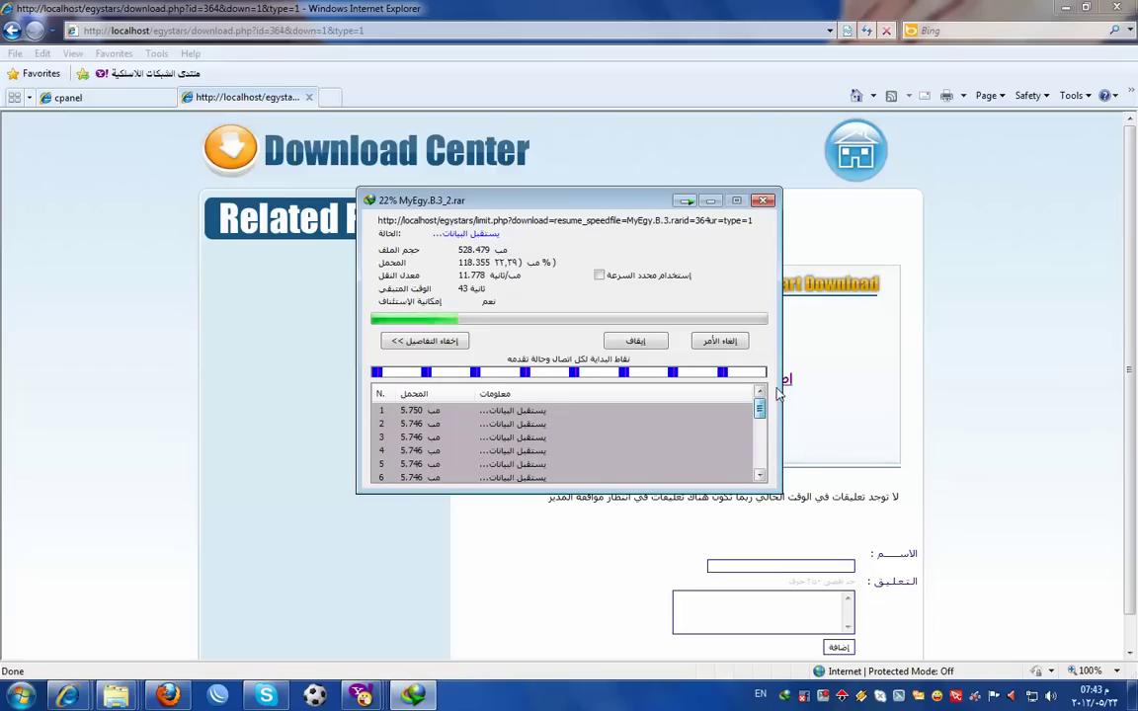
click(642, 341)
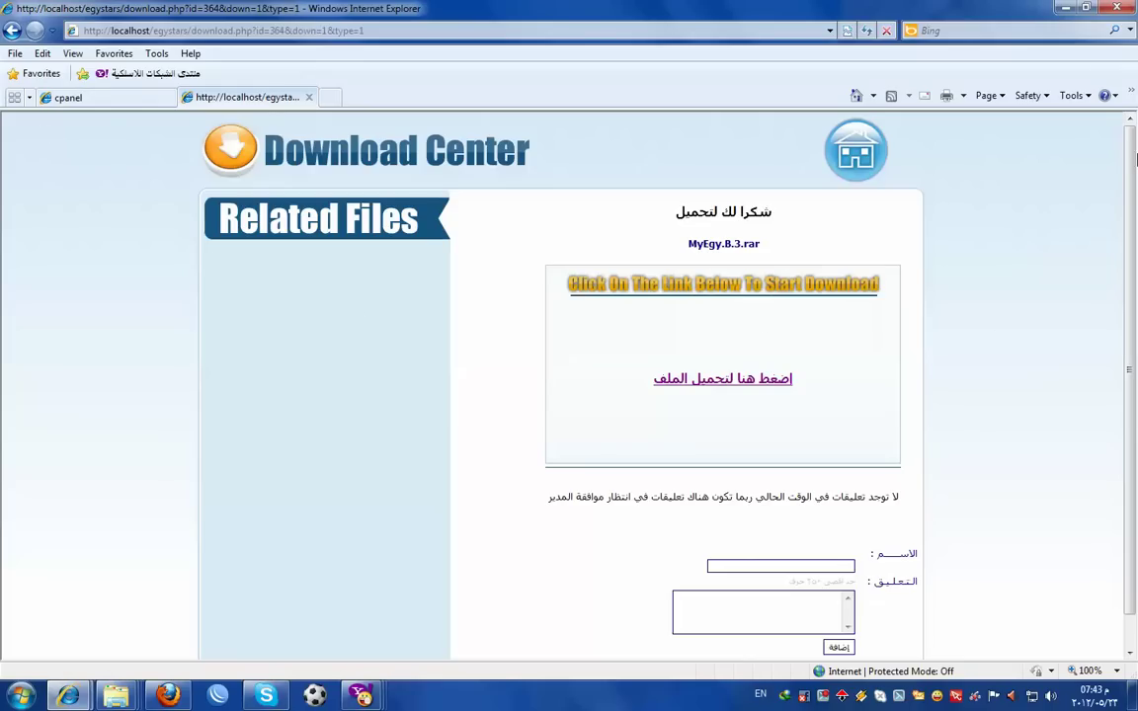
click(1116, 7)
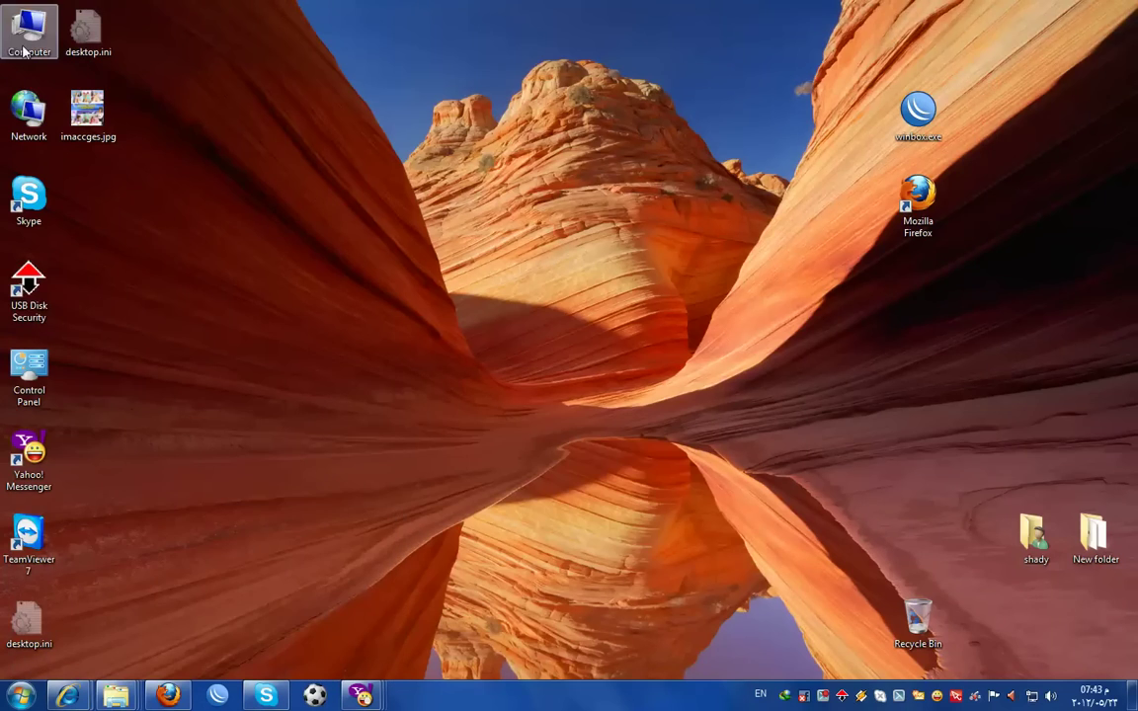
- Open product_key.php from D:\AppServ\www\egystars in Notepad for editing
double_click(30, 24)
double_click(415, 119)
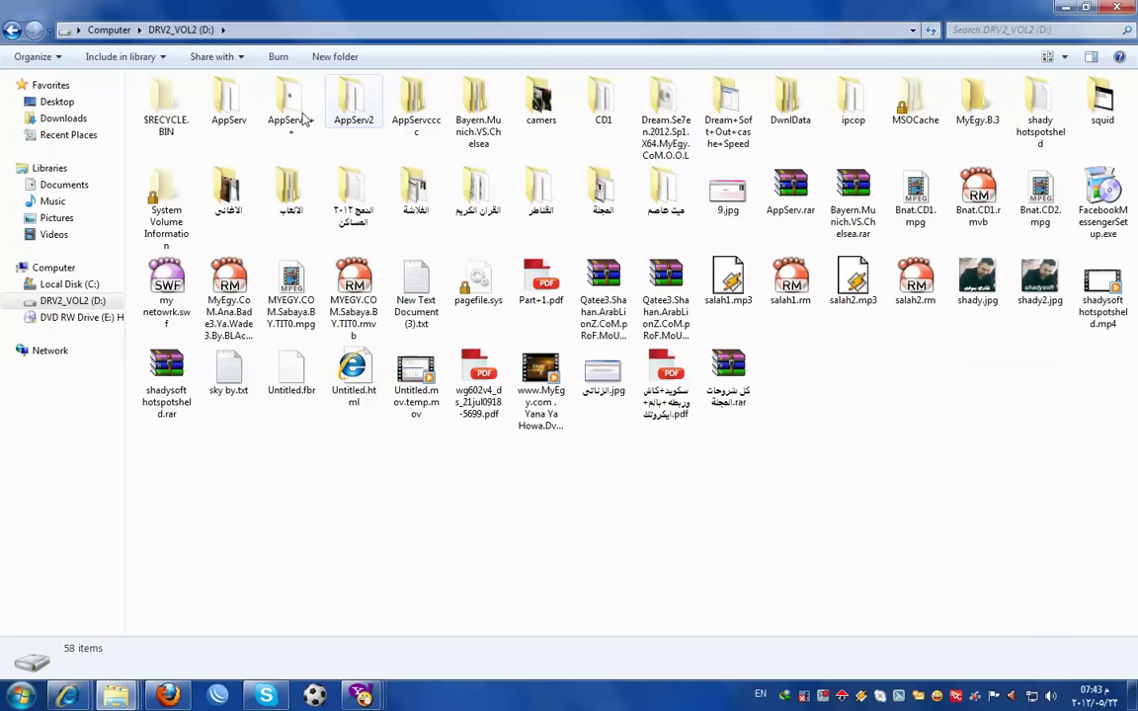
double_click(228, 100)
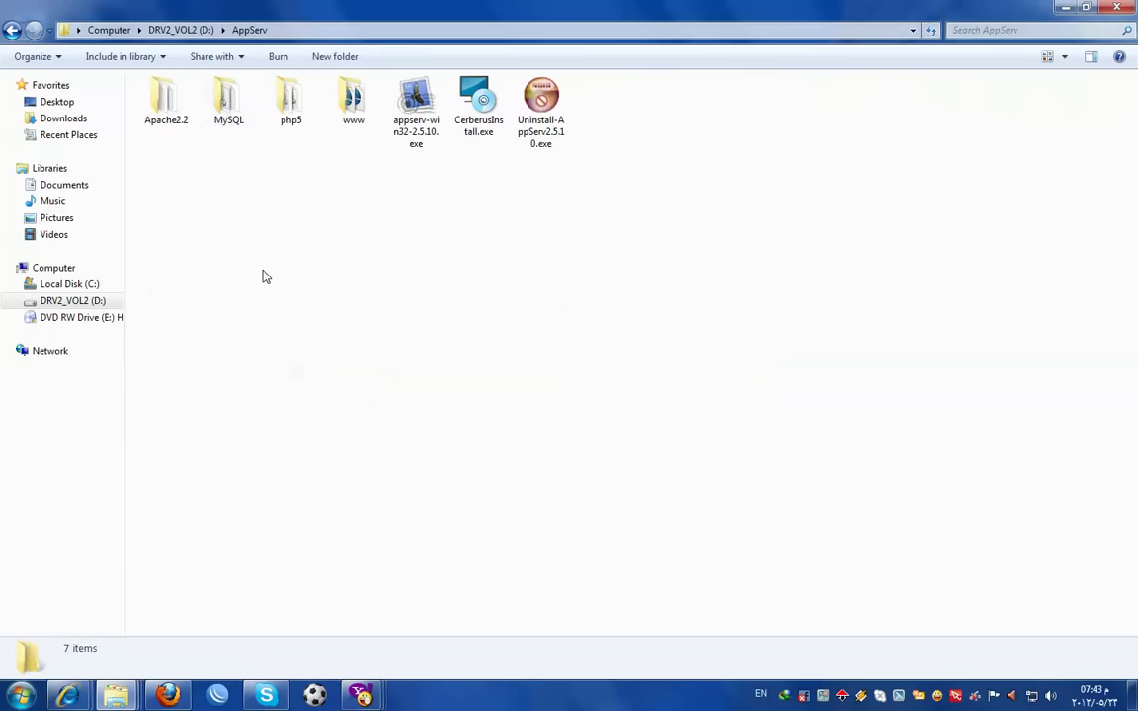
double_click(348, 103)
double_click(197, 137)
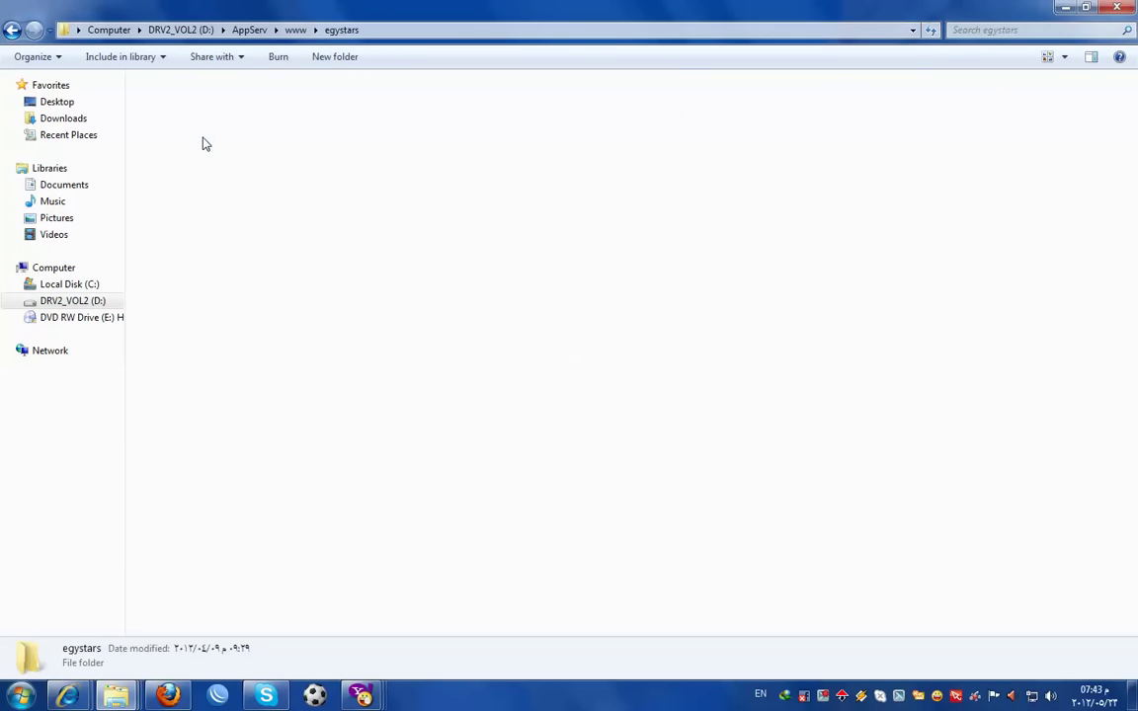
click(223, 254)
right_click(237, 264)
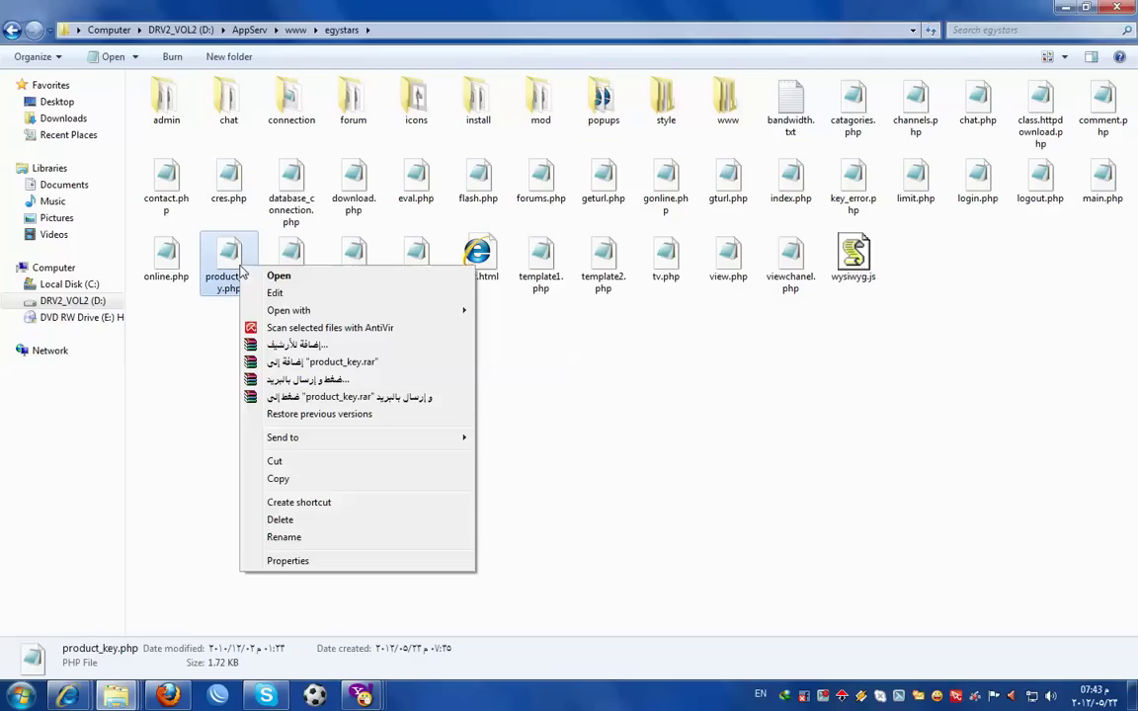
click(279, 292)
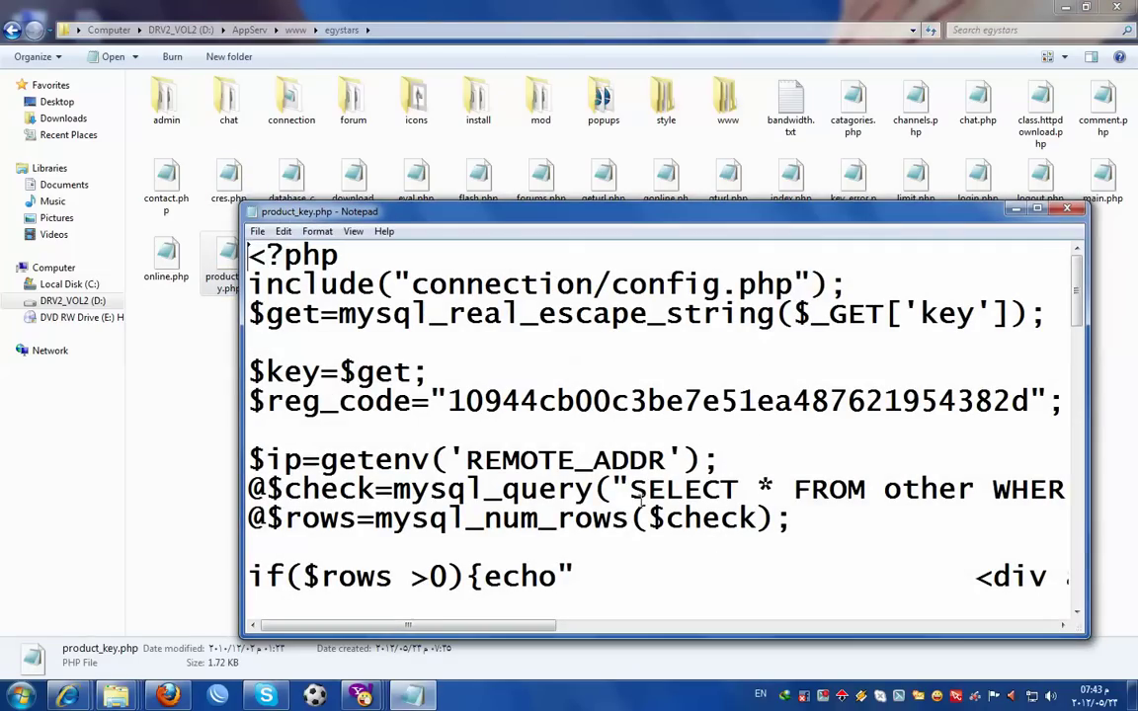
- Change the 2 near the end of reg_code to 6 and save the file
drag(1005, 402, 991, 403)
text(6)
click(256, 231)
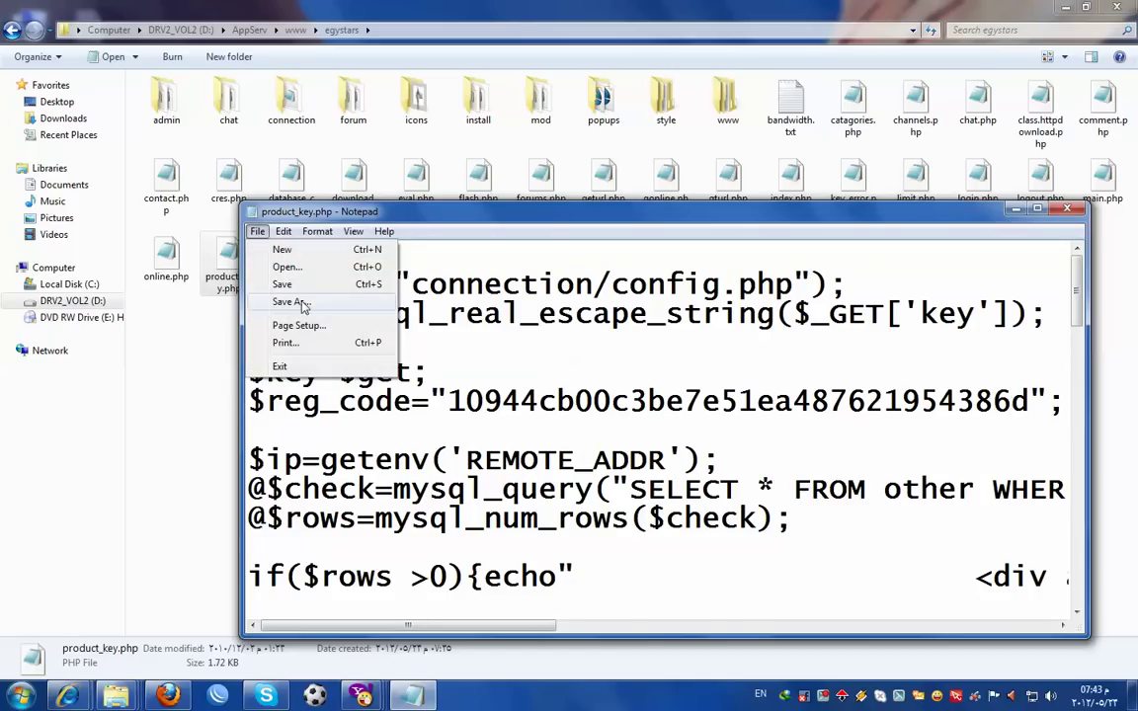
click(285, 282)
mouse_move(67, 697)
click(115, 589)
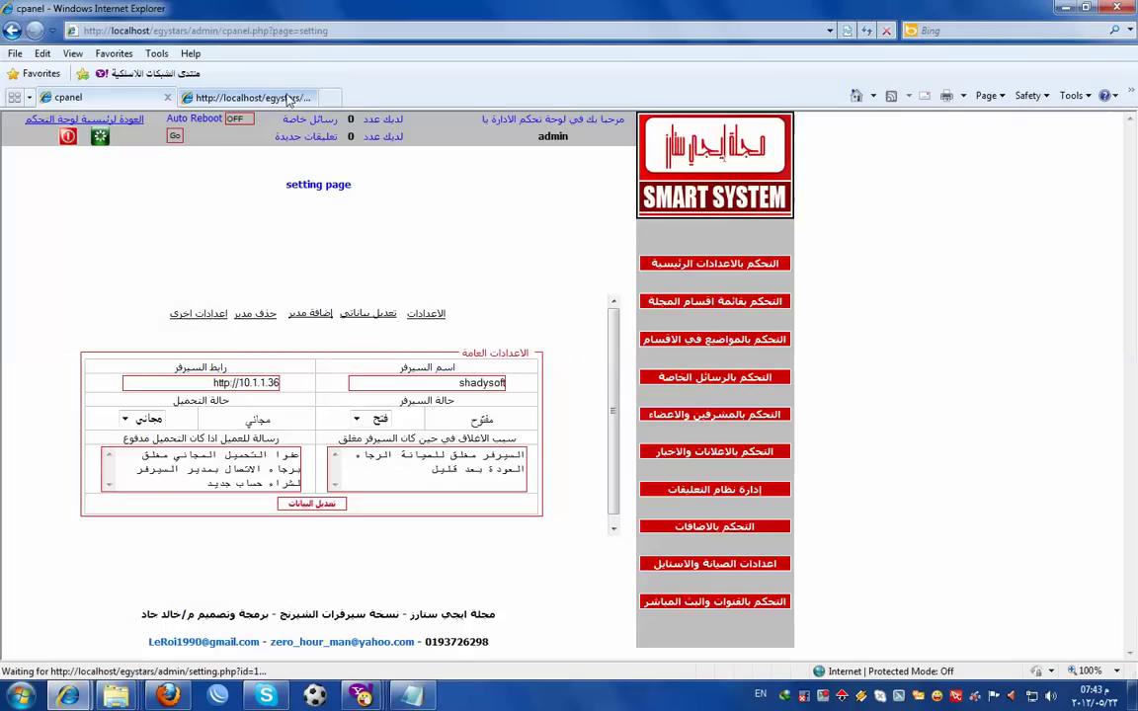
- Reload the Download Center page and select the 'Cant Found The Produckt Key' error text
click(262, 97)
key(F5)
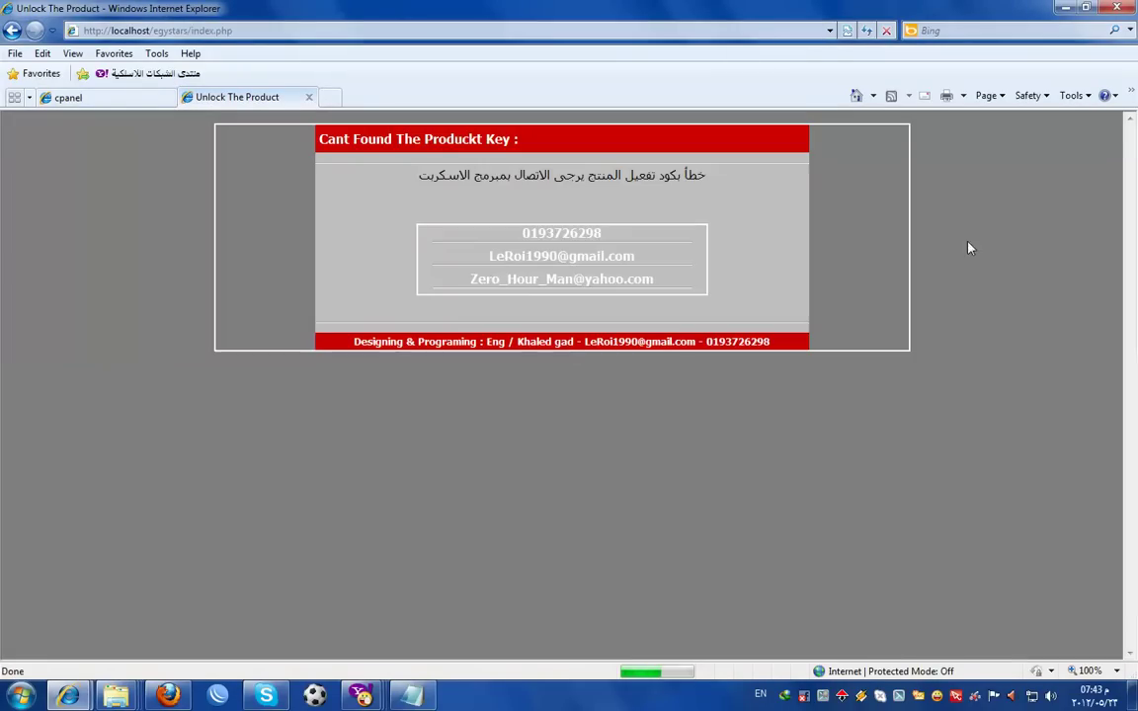
drag(735, 165, 510, 203)
drag(414, 215, 705, 195)
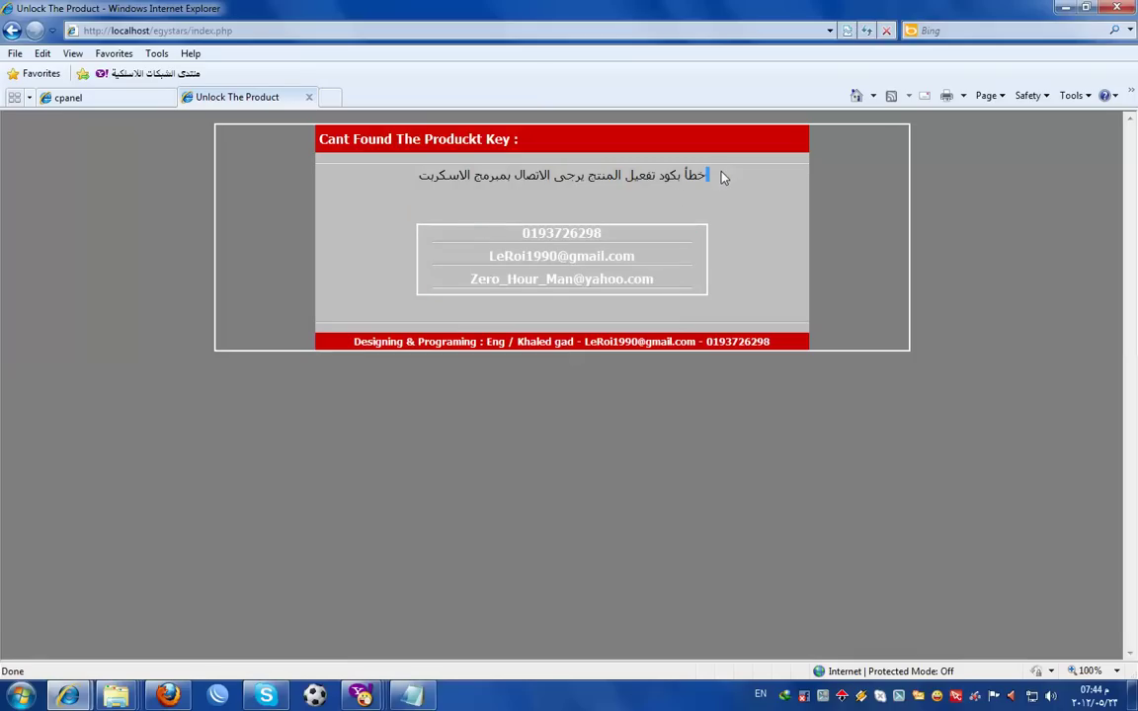
drag(719, 177, 490, 168)
double_click(422, 177)
- Replace egystars/index.php in the address with phpmyadmin and go to localhost/phpmyadmin
click(254, 39)
click(211, 30)
key(ctrl+a)
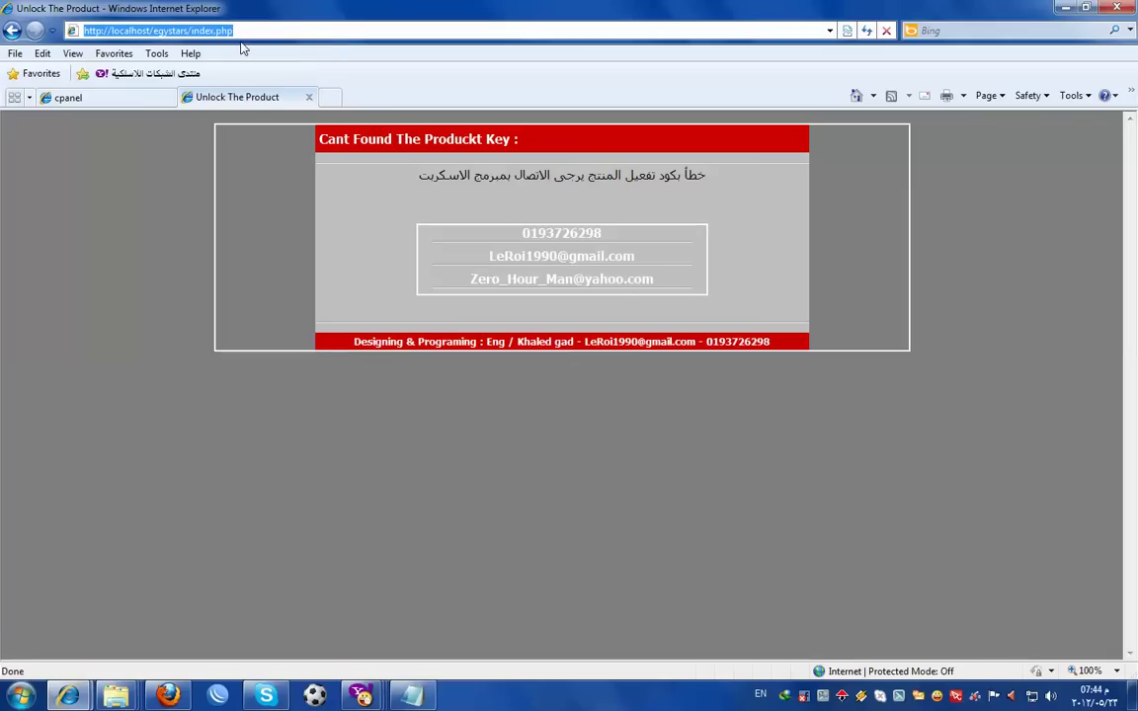
click(242, 30)
drag(242, 30, 153, 30)
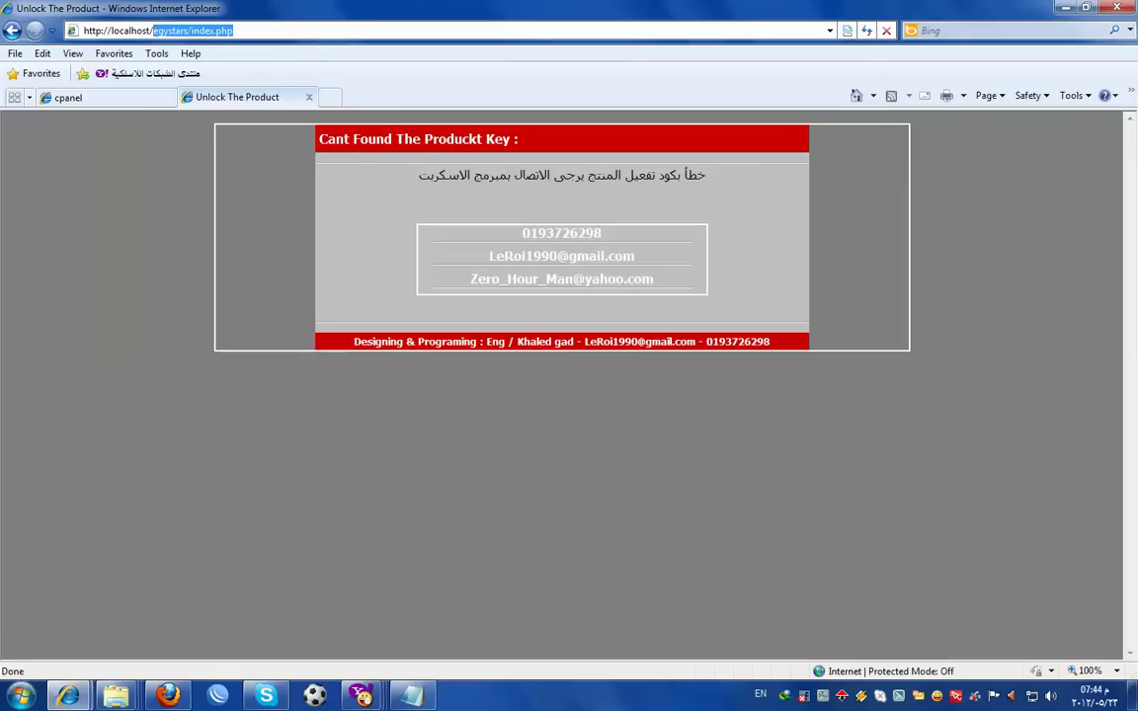
text(ph)
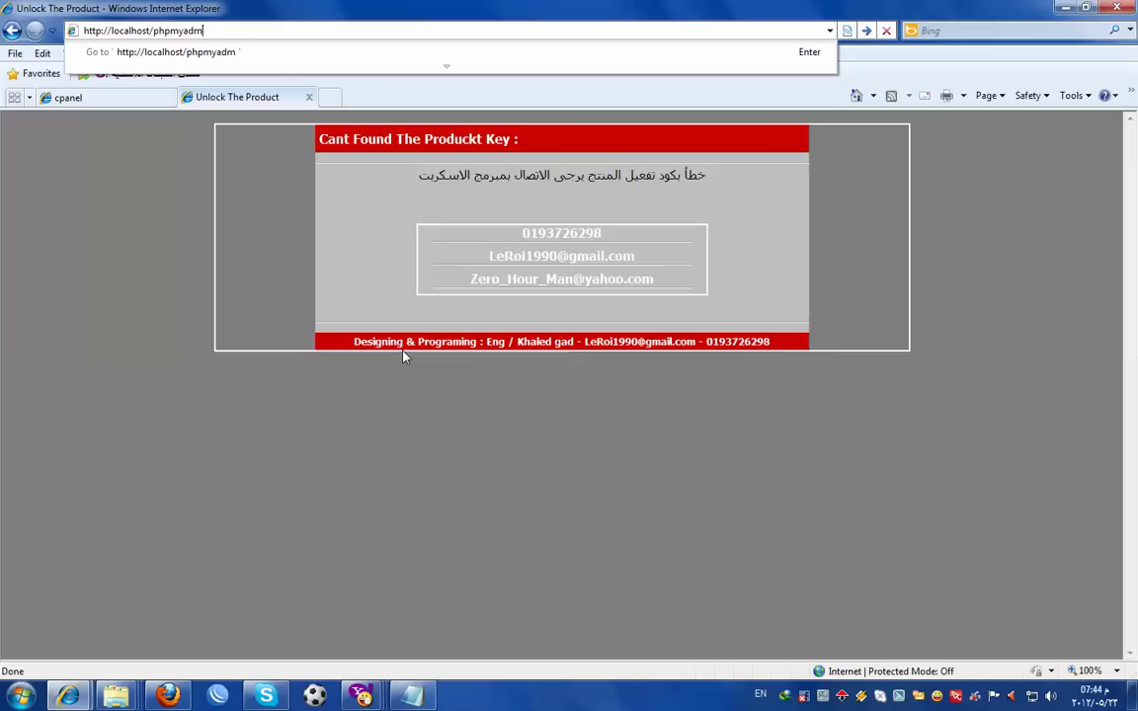
key(Return)
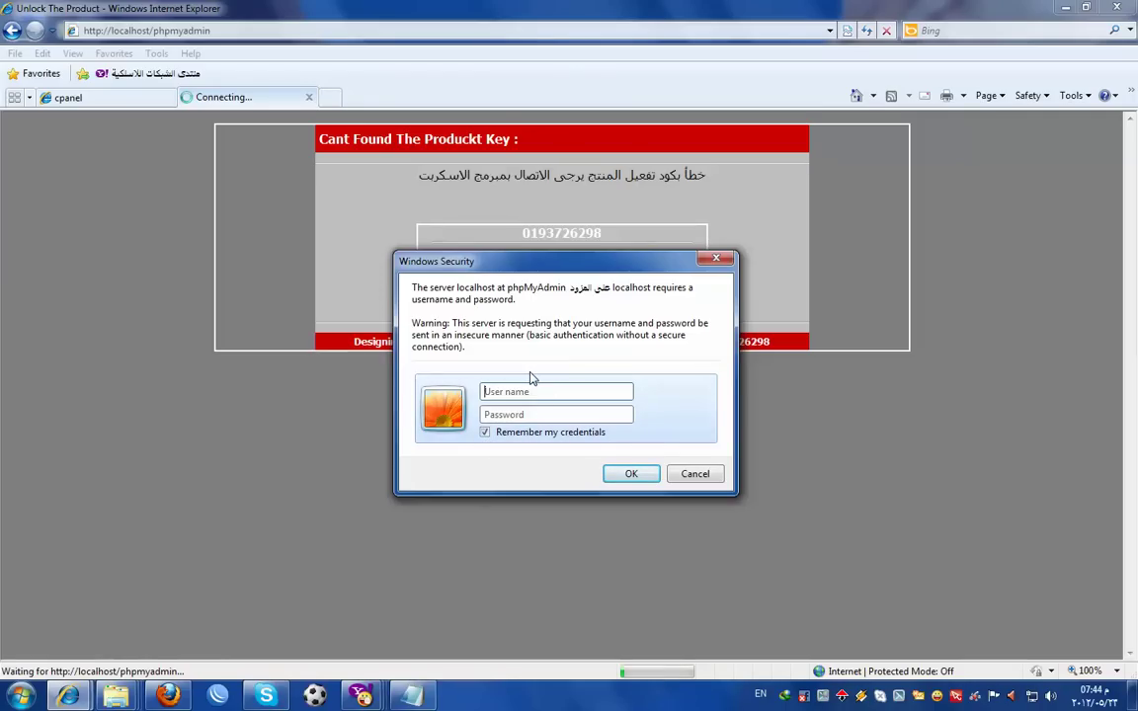
- Sign in to phpMyAdmin with the account credentials and open the leroi database (16 tables)
text(ro)
text(root)
key(Return)
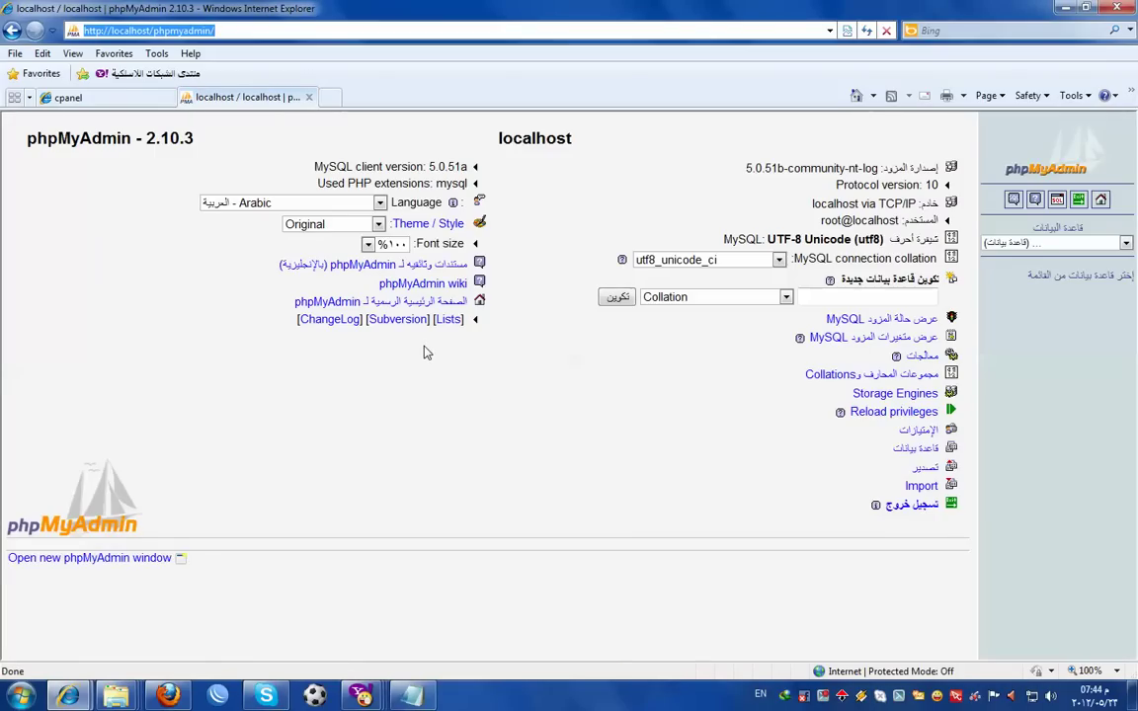
click(1007, 242)
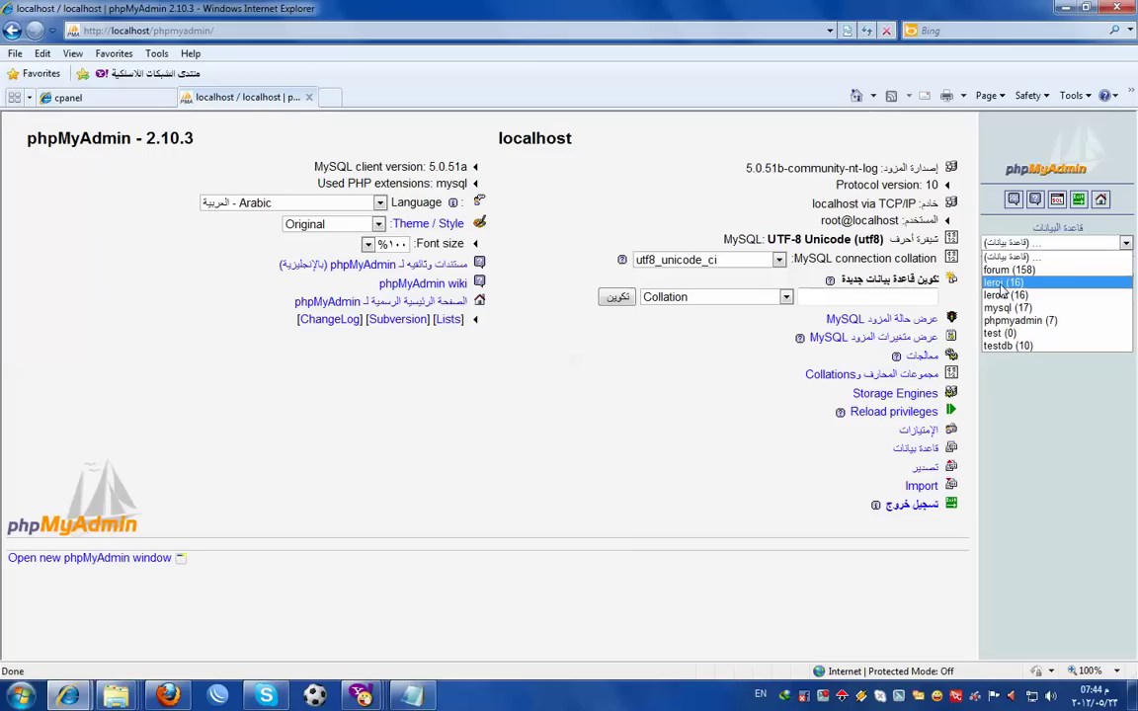
click(1004, 282)
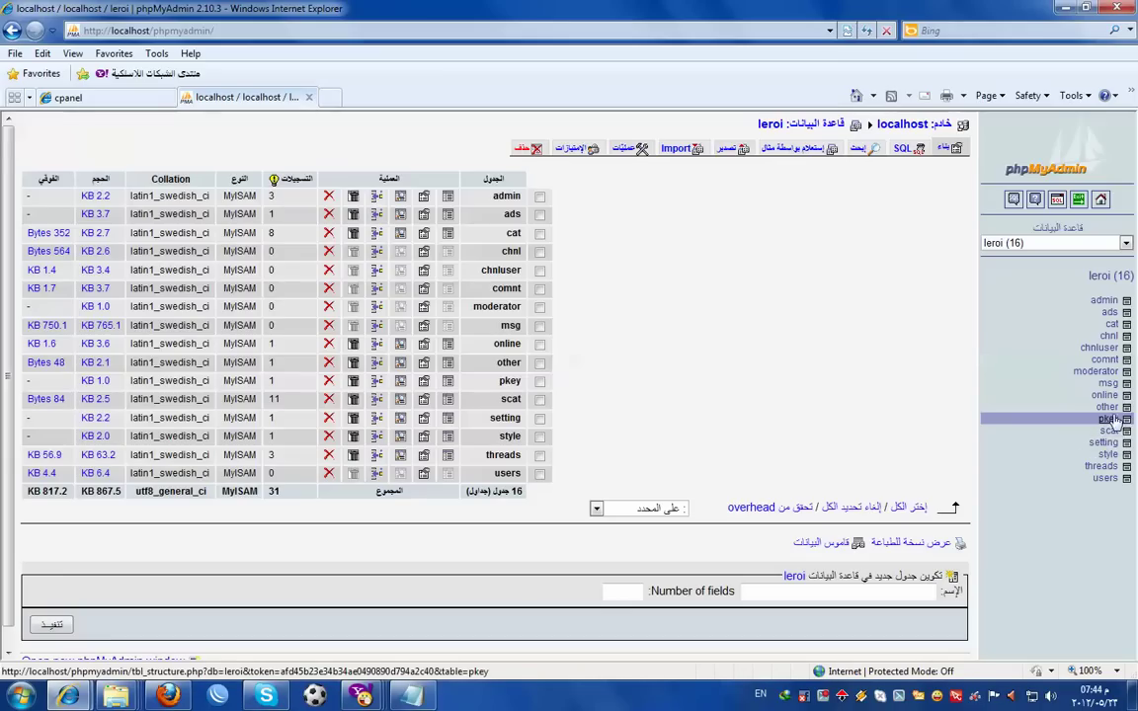
- Browse the pkey table and select its single stored product key code
click(1106, 420)
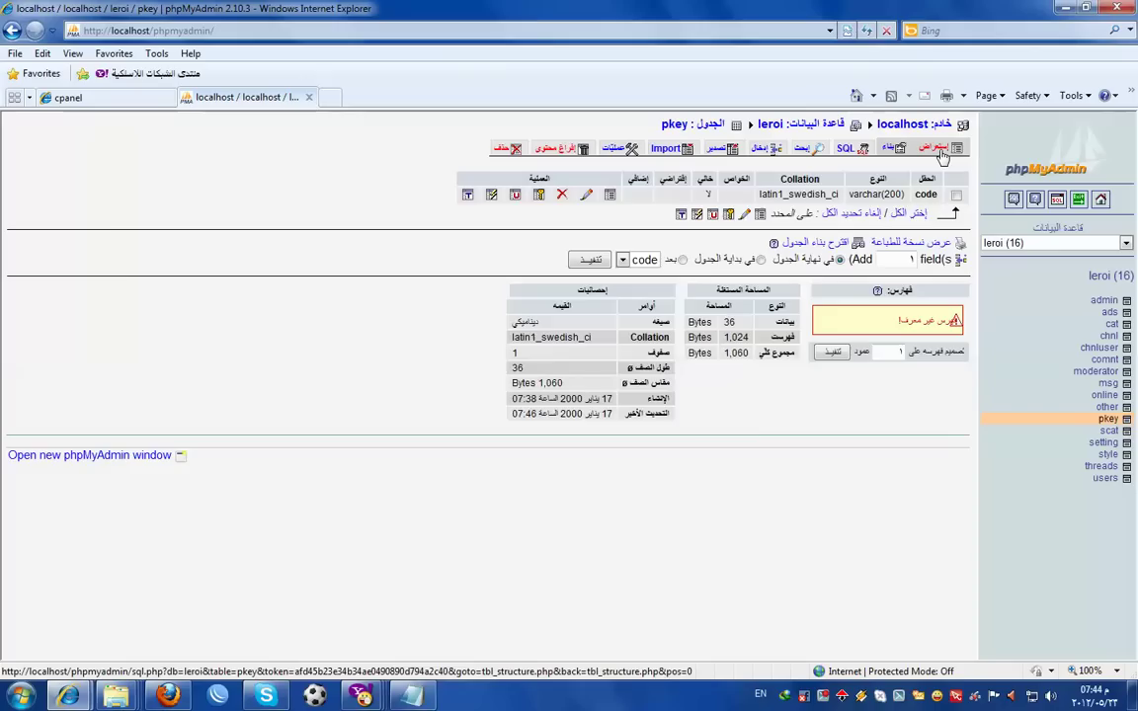
click(938, 148)
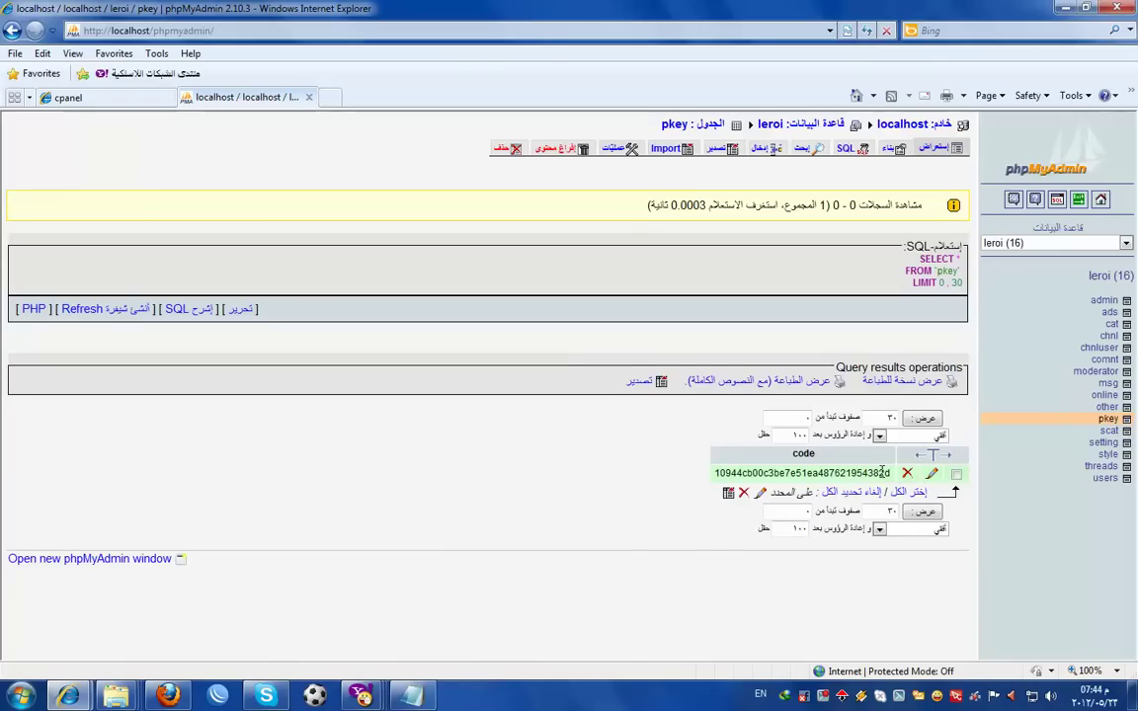
click(890, 474)
drag(890, 474, 711, 482)
double_click(715, 479)
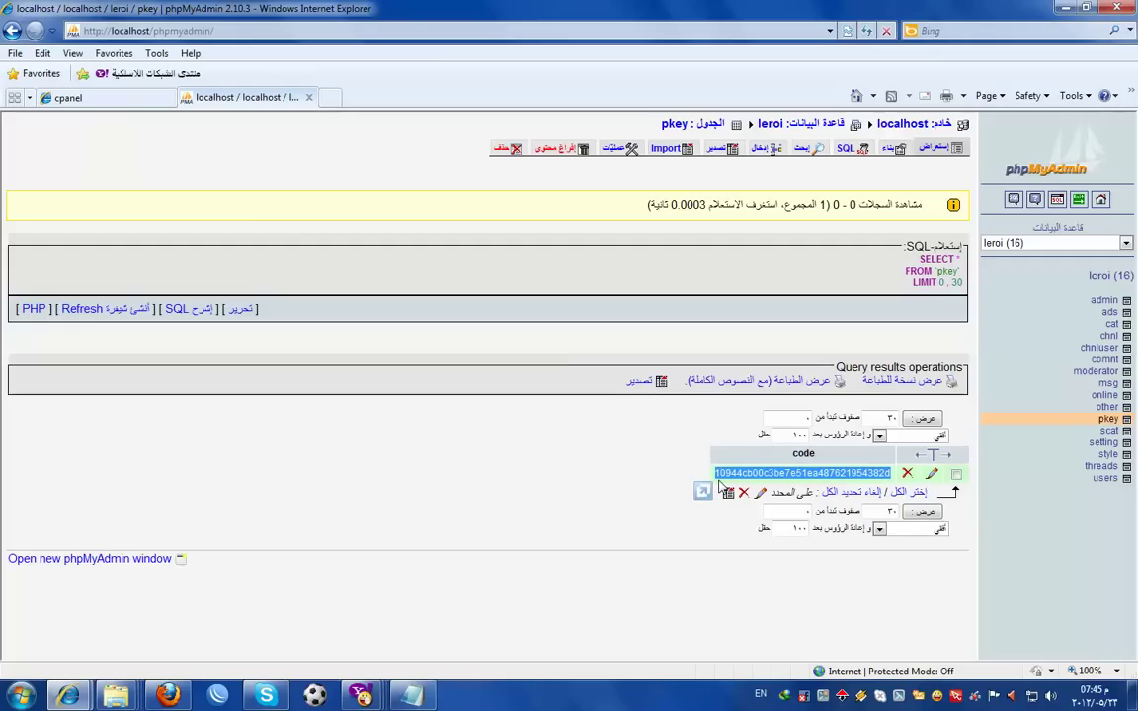
- Close the DRV2_VOL2 (D:) window and the two Arabic-titled Explorer windows
click(115, 696)
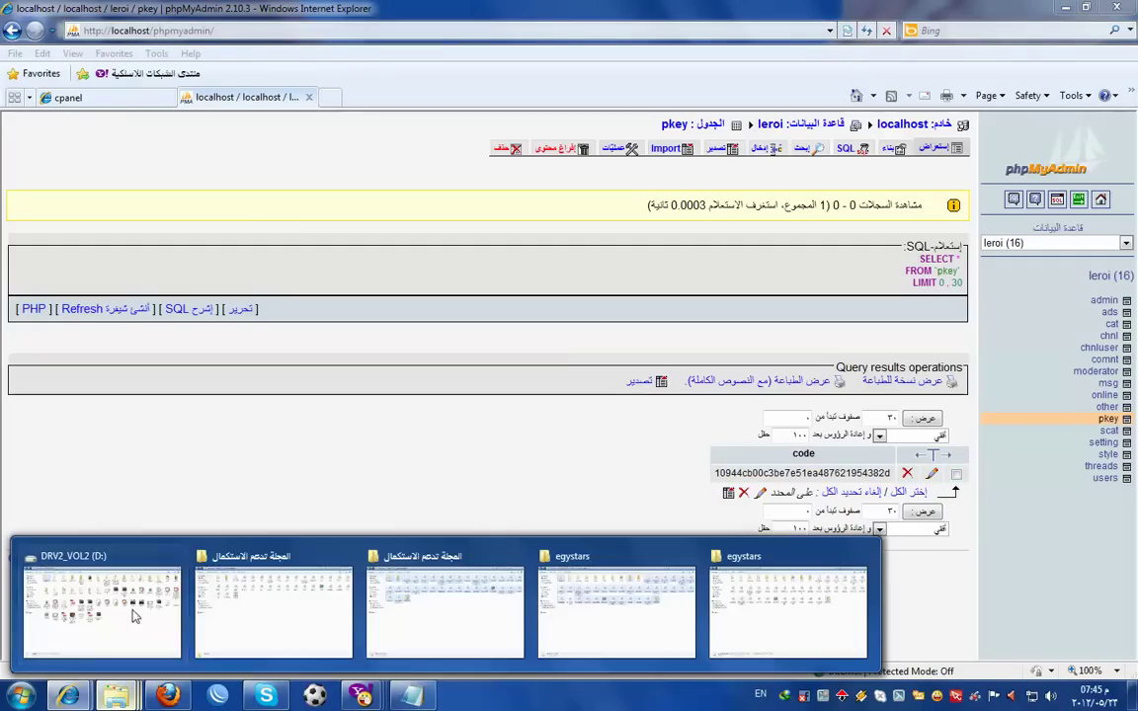
click(176, 556)
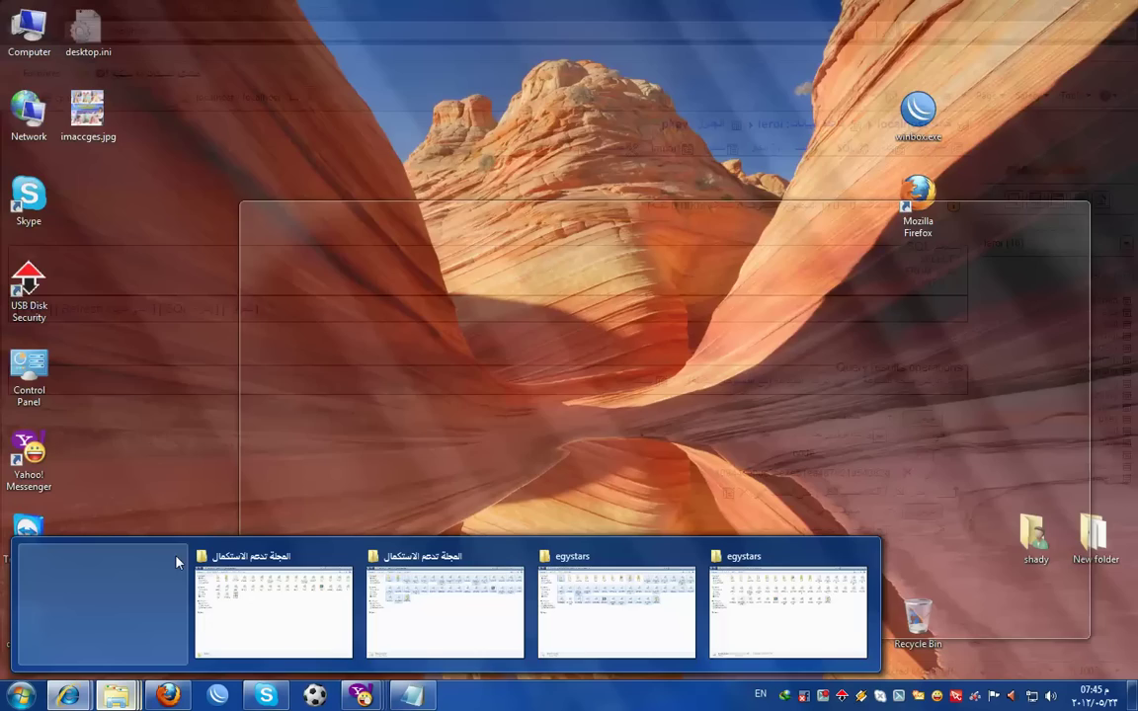
click(176, 556)
click(176, 556)
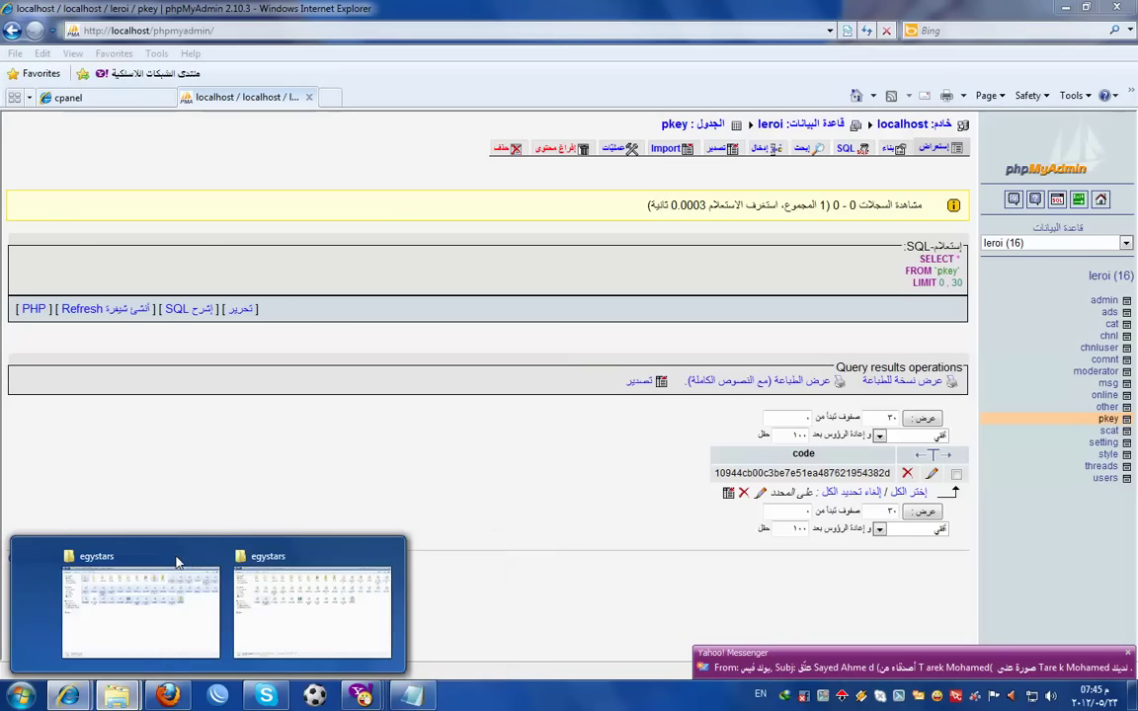